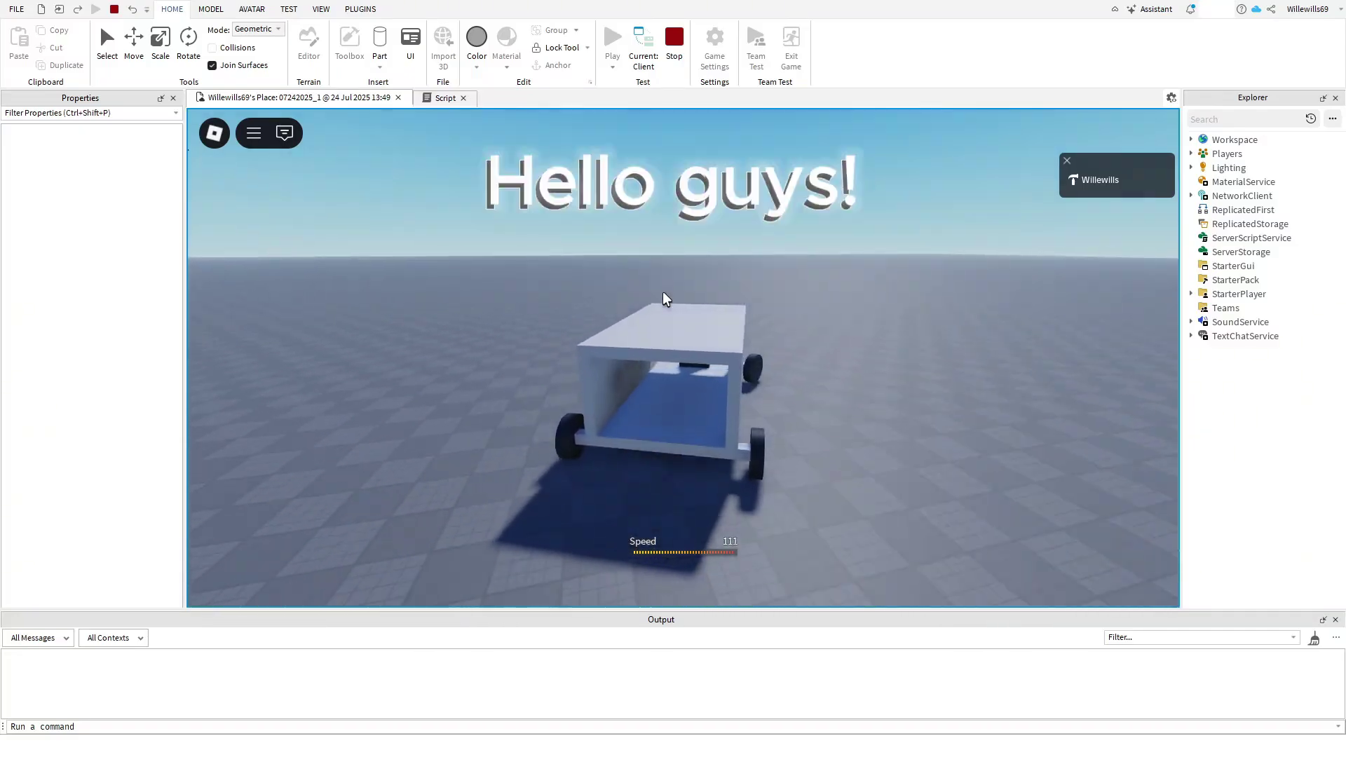
# Test-drive the finished car in the running playtest, steering it around the baseplate.
pyautogui.moveTo(661, 293); pyautogui.dragTo(660, 280, button='right')
pyautogui.press('a')
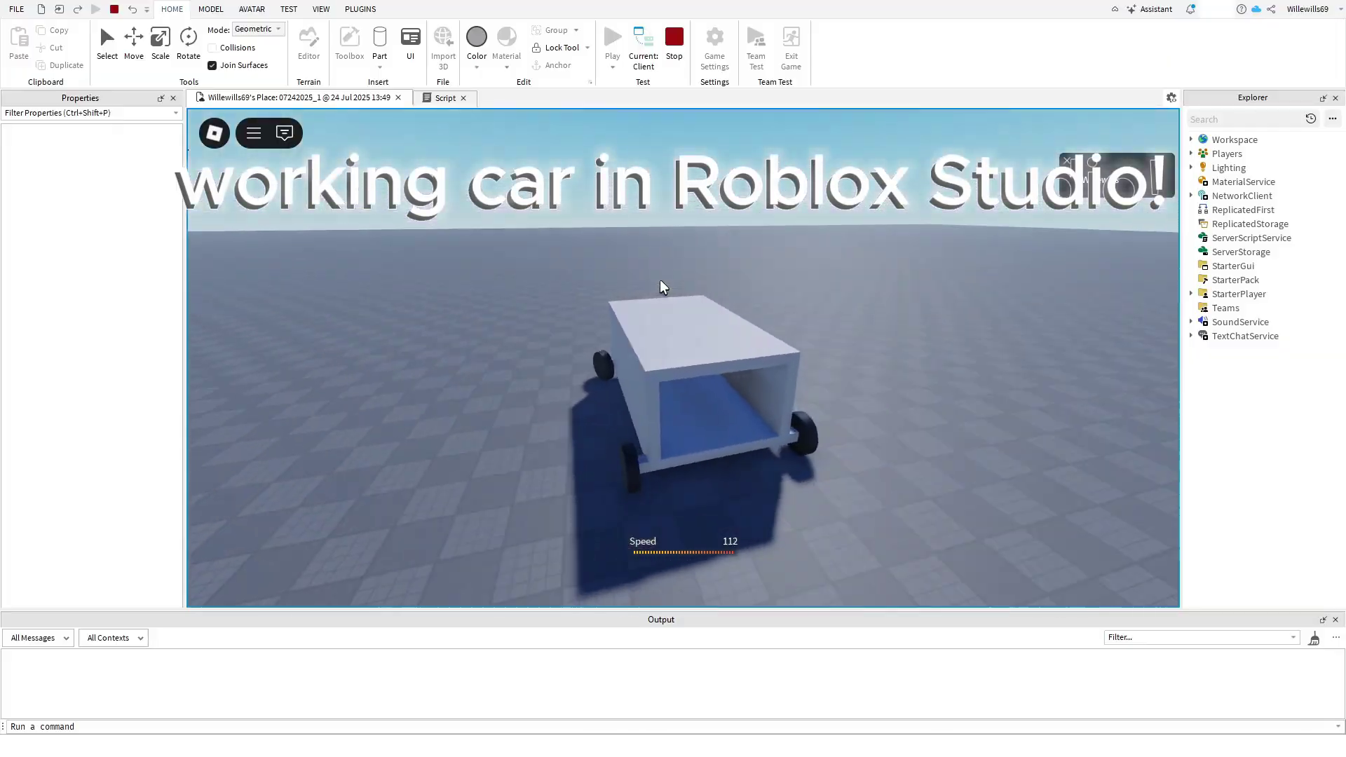
pyautogui.press('a')
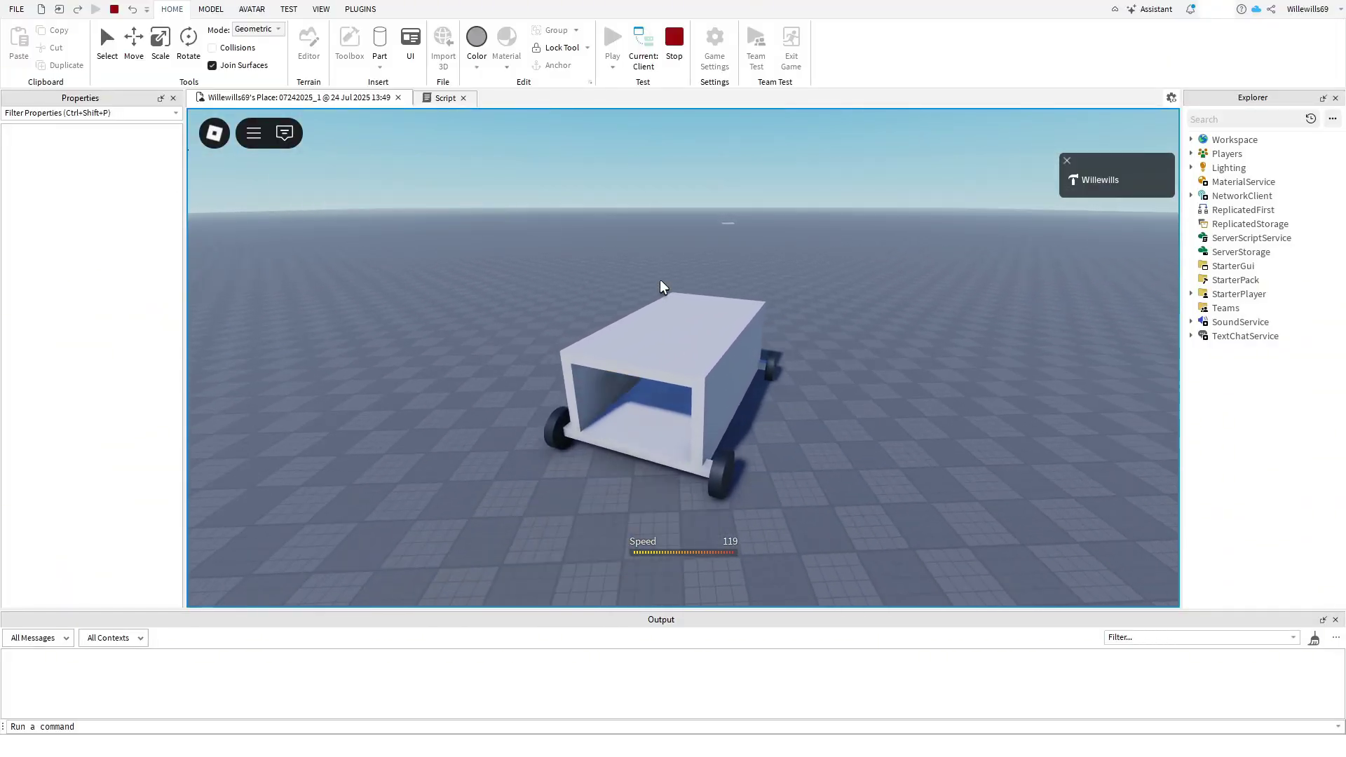
pyautogui.press('a')
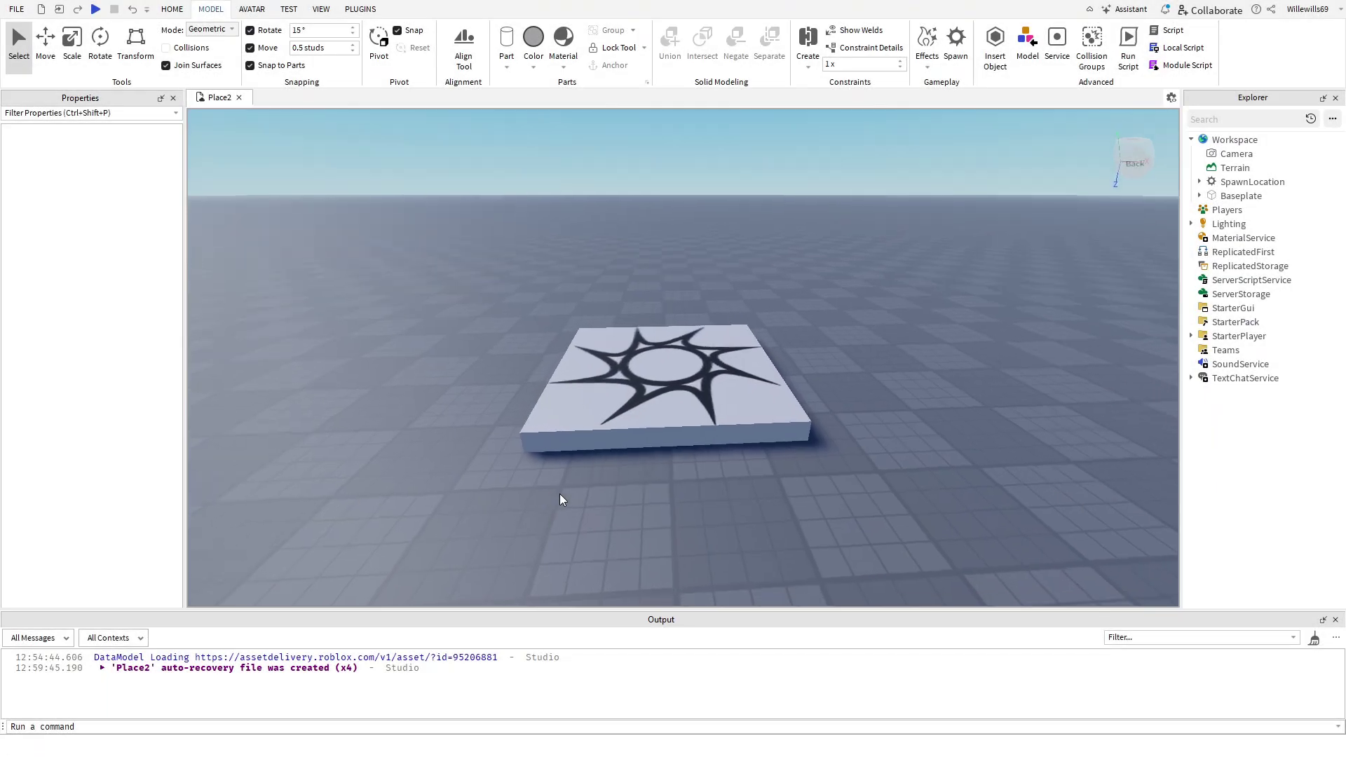
# Turn off Join Surfaces and set the move snapping increment to 1 stud.
pyautogui.press('d')
pyautogui.click(212, 65)
pyautogui.moveTo(784, 400); pyautogui.dragTo(785, 403, button='right')
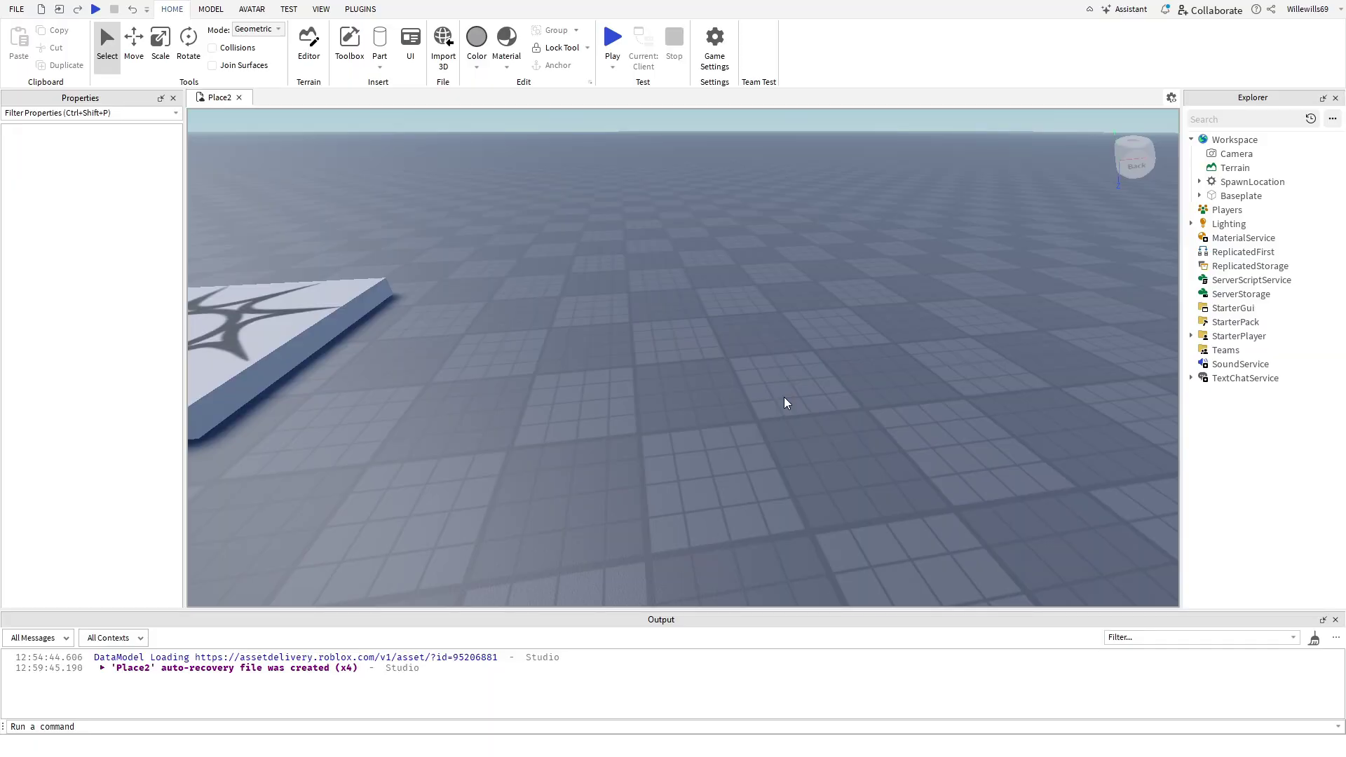
pyautogui.click(211, 9)
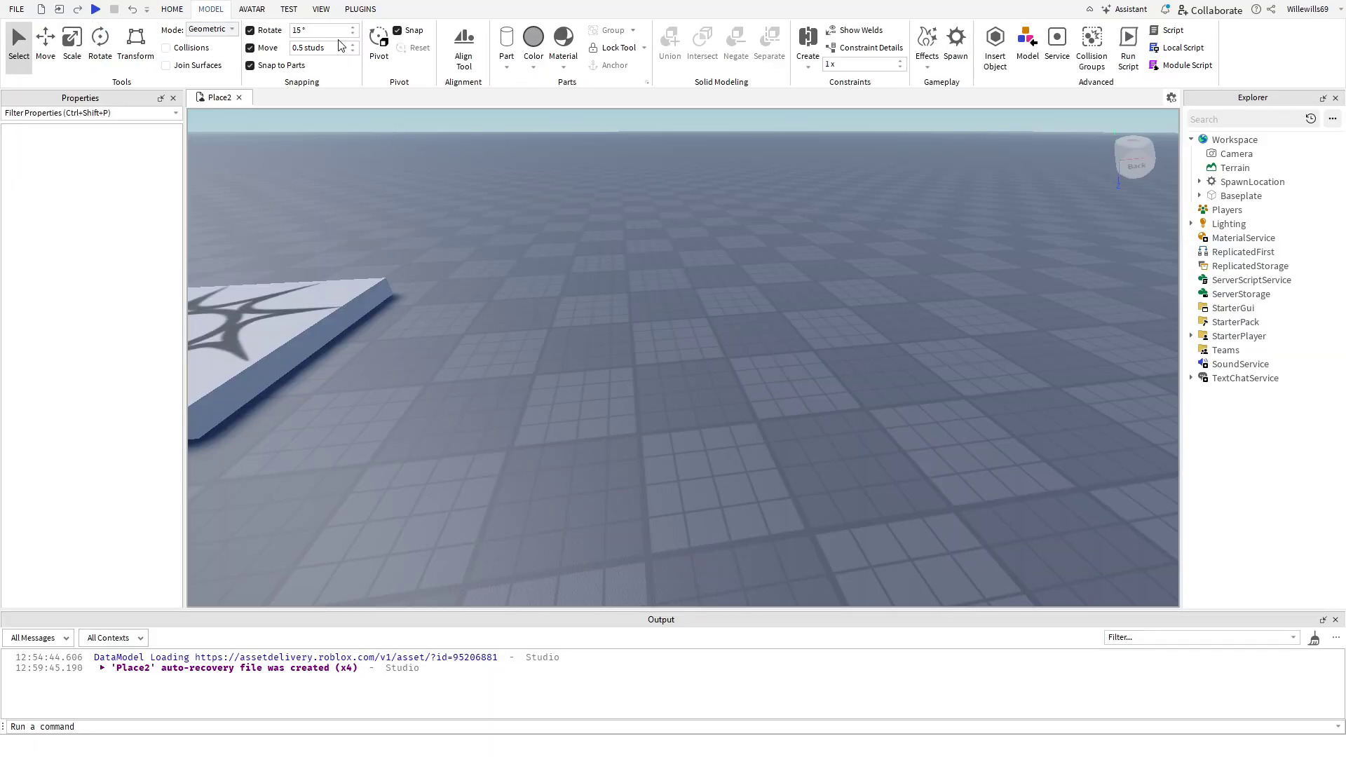
pyautogui.click(171, 9)
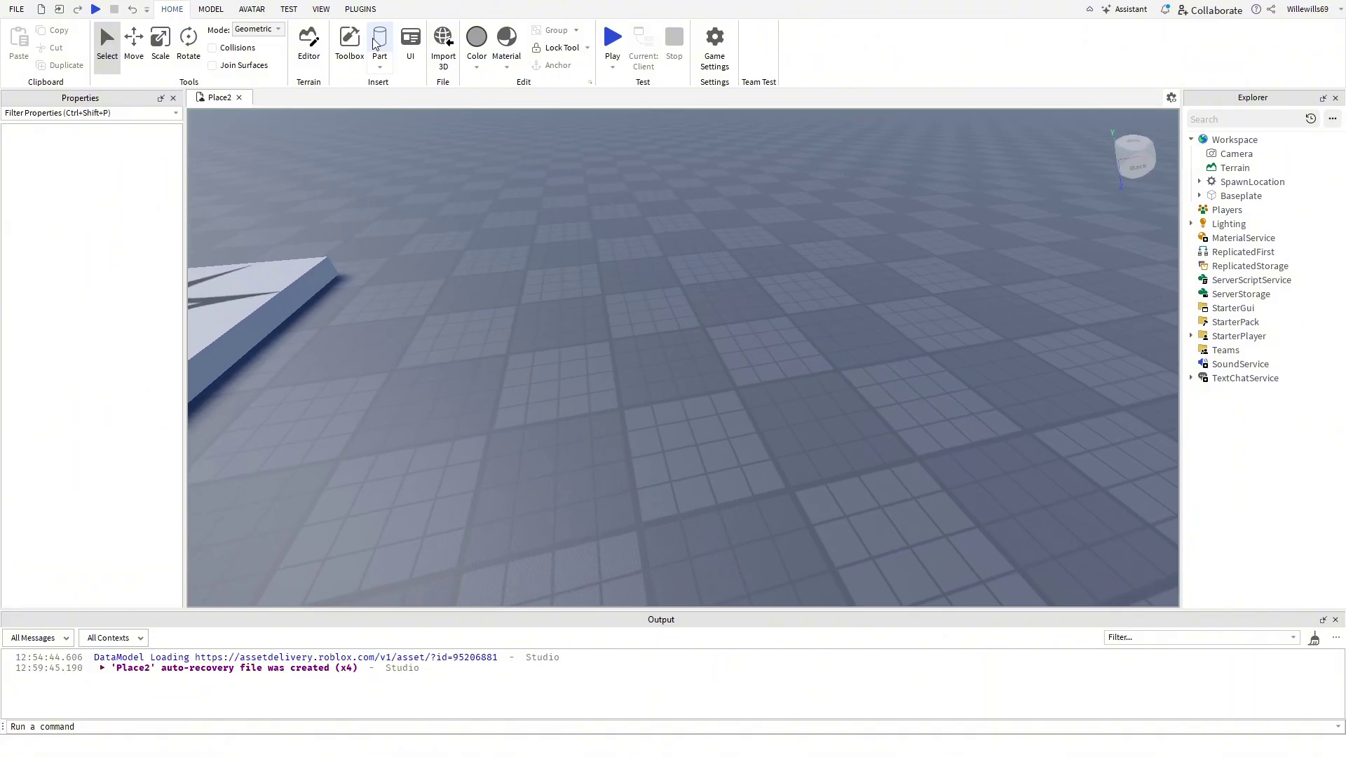
# Insert a block part beside the spawn location and scale it into a flat plate of 13 × 1 × 23 studs.
pyautogui.click(390, 91)
pyautogui.moveTo(589, 318); pyautogui.dragTo(589, 319, button='right')
pyautogui.click(162, 48)
pyautogui.moveTo(706, 279); pyautogui.dragTo(1030, 379)
pyautogui.scroll(-5, 806, 476)
pyautogui.moveTo(806, 476); pyautogui.dragTo(807, 478, button='right')
pyautogui.moveTo(719, 390); pyautogui.dragTo(832, 390)
pyautogui.moveTo(739, 490); pyautogui.dragTo(742, 516)
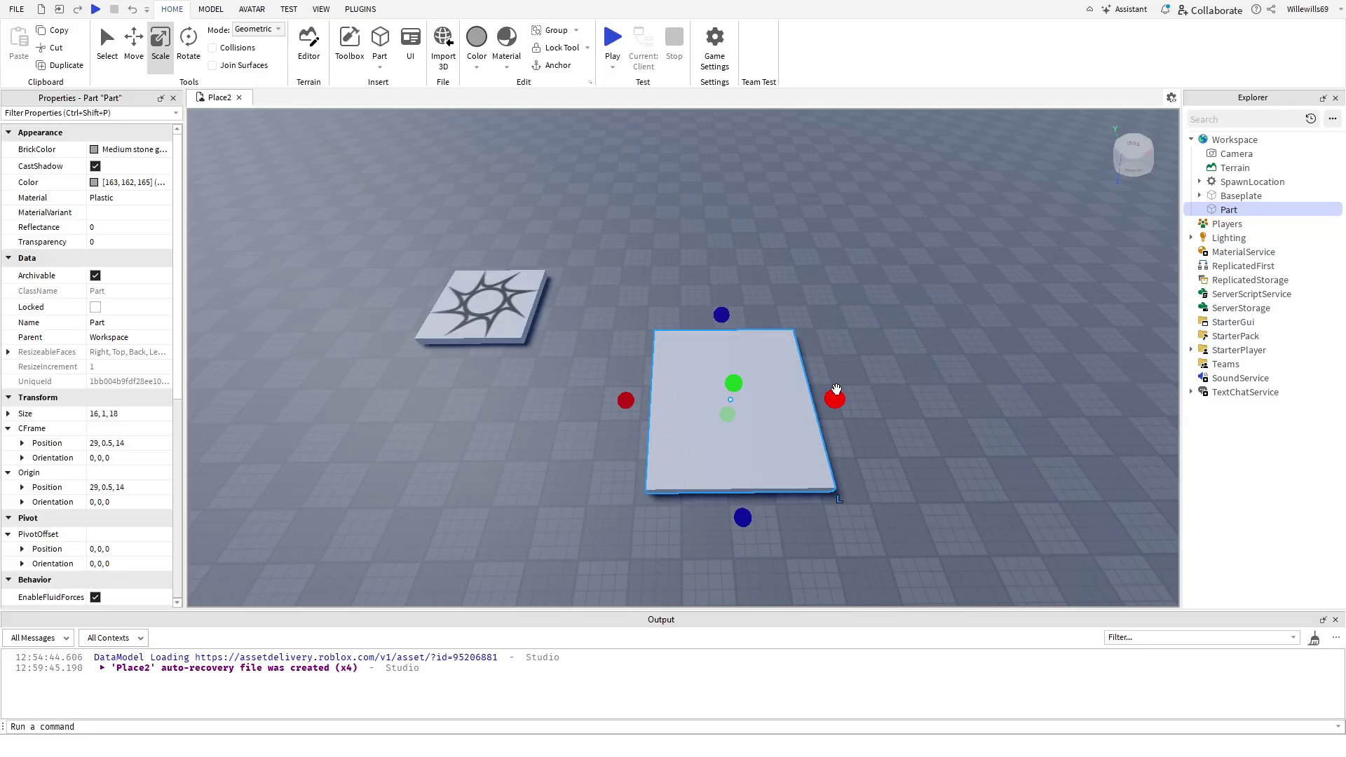
pyautogui.moveTo(834, 398); pyautogui.dragTo(805, 397)
pyautogui.moveTo(733, 583); pyautogui.dragTo(733, 585, button='right')
pyautogui.scroll(-4, 733, 584)
pyautogui.moveTo(725, 423); pyautogui.dragTo(723, 452)
# Rename the flat plate as Chassis.
pyautogui.moveTo(595, 288); pyautogui.dragTo(595, 288, button='right')
pyautogui.click(595, 289)
pyautogui.moveTo(661, 321); pyautogui.dragTo(661, 322, button='right')
pyautogui.doubleClick(1226, 210)
pyautogui.write('Chassos')
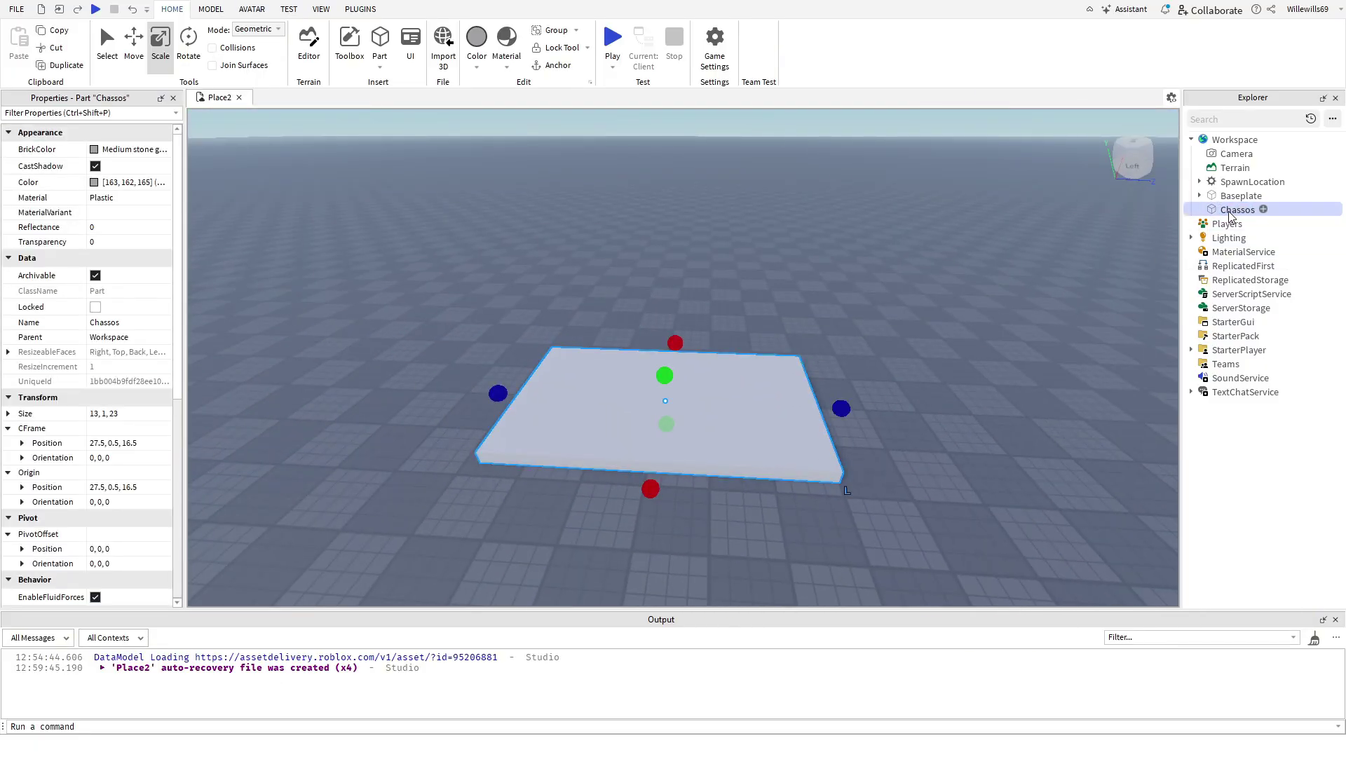
pyautogui.press('Return')
pyautogui.doubleClick(1269, 210)
pyautogui.write('Chassis')
pyautogui.press('Return')
# Duplicate the Chassis plate and move the copy sideways toward the spawn location.
pyautogui.click(770, 132)
pyautogui.moveTo(765, 143); pyautogui.dragTo(763, 146, button='right')
pyautogui.scroll(2, 765, 145)
pyautogui.click(686, 338)
pyautogui.hotkey('ctrl', 'd')
pyautogui.moveTo(691, 195); pyautogui.dragTo(691, 197, button='right')
pyautogui.scroll(-5, 691, 196)
pyautogui.hotkey('ctrl', '2')
pyautogui.moveTo(785, 394); pyautogui.dragTo(631, 412)
# Rotate the copied plate to -90° about Z so it stands upright, and move it up against the chassis's long edge.
pyautogui.hotkey('ctrl', '4')
pyautogui.moveTo(511, 400); pyautogui.dragTo(594, 385)
pyautogui.hotkey('ctrl', '2')
pyautogui.moveTo(499, 342); pyautogui.dragTo(492, 287)
pyautogui.moveTo(628, 366); pyautogui.dragTo(694, 360)
# Turn on Join Surfaces and adjust the upright plate's height by 1 stud.
pyautogui.click(211, 10)
pyautogui.click(174, 10)
pyautogui.click(214, 65)
pyautogui.moveTo(457, 385); pyautogui.dragTo(562, 321, button='right')
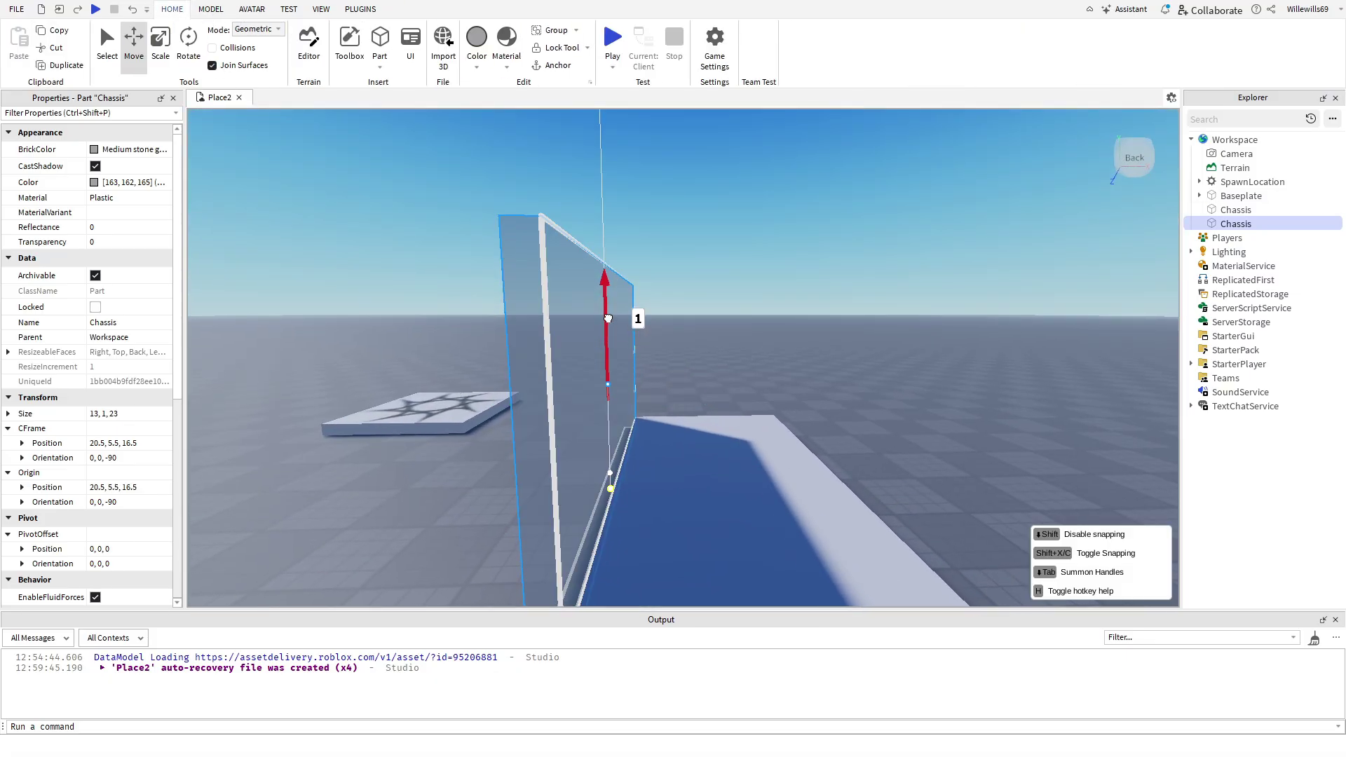
pyautogui.moveTo(610, 311); pyautogui.dragTo(611, 316)
pyautogui.click(706, 381)
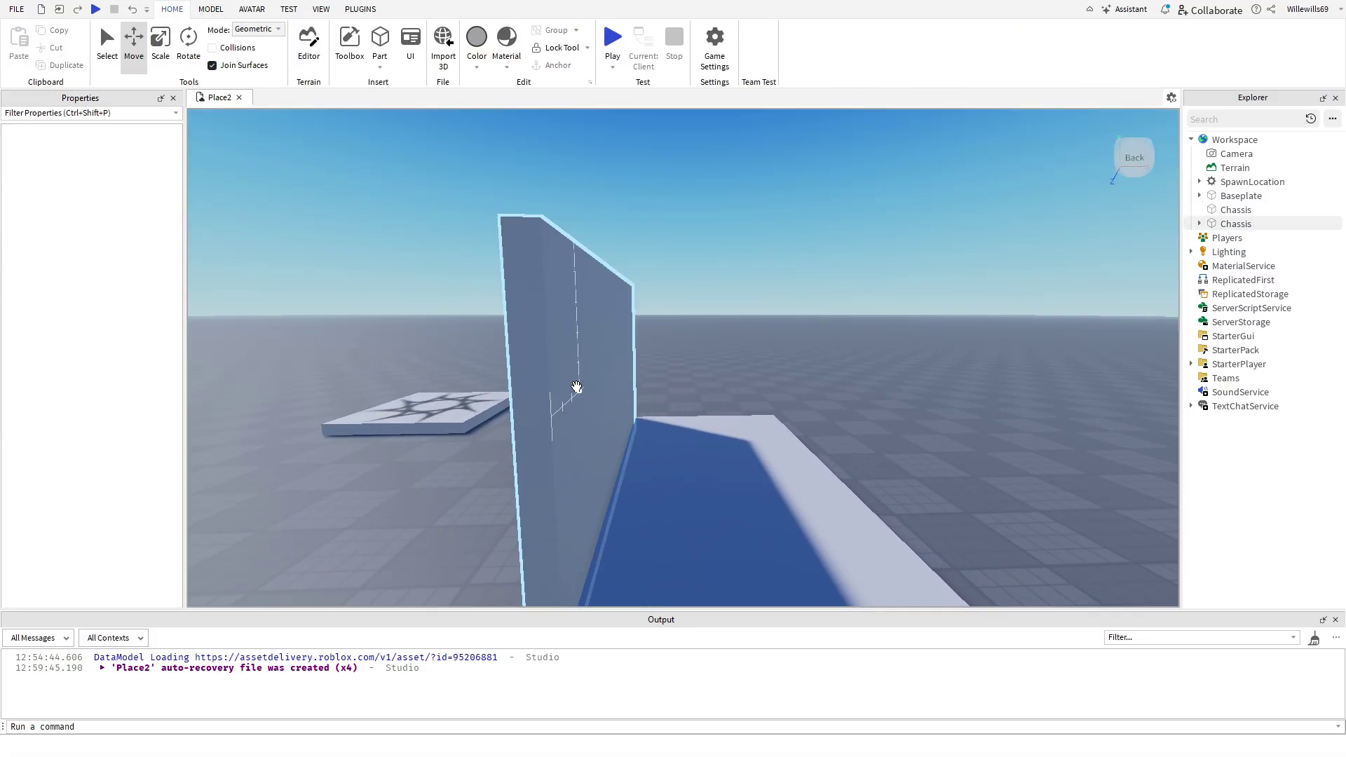
# Shorten the upright plate to 7 studs and seat it on the chassis's long edge at 21.5, 4.5, 16.5.
pyautogui.click(614, 381)
pyautogui.hotkey('ctrl', '3')
pyautogui.moveTo(603, 240); pyautogui.dragTo(610, 318)
pyautogui.hotkey('ctrl', '2')
pyautogui.moveTo(697, 412); pyautogui.dragTo(729, 414)
pyautogui.moveTo(620, 354); pyautogui.dragTo(618, 327)
pyautogui.moveTo(308, 287); pyautogui.dragTo(377, 321, button='right')
pyautogui.click(456, 324)
pyautogui.click(541, 295)
pyautogui.hotkey('ctrl', '3')
pyautogui.moveTo(517, 193); pyautogui.dragTo(519, 234)
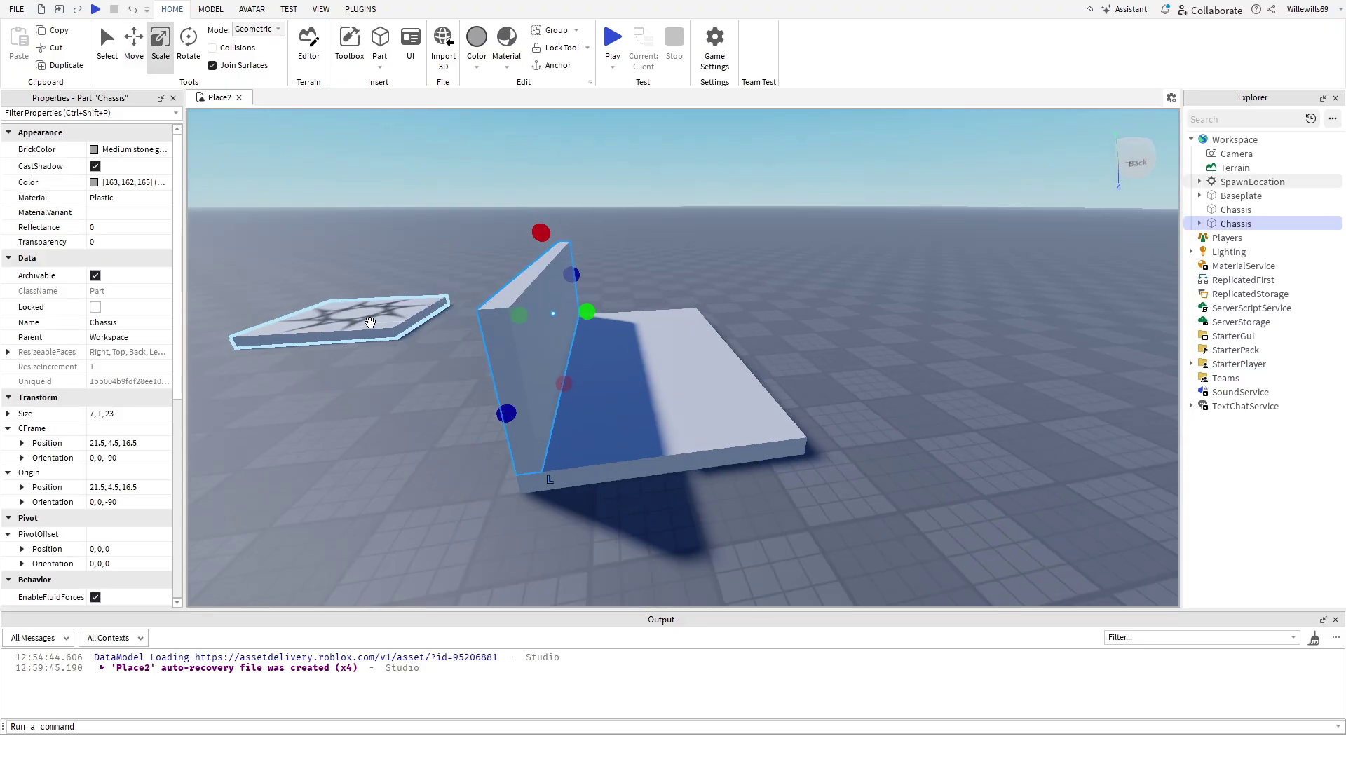
# Duplicate the side wall and move the copy onto the chassis's opposite long edge.
pyautogui.moveTo(560, 210); pyautogui.dragTo(591, 102, button='right')
pyautogui.hotkey('ctrl', '2')
pyautogui.hotkey('ctrl', 'd')
pyautogui.moveTo(596, 405); pyautogui.dragTo(785, 390)
# Duplicate the bottom chassis plate and raise the copy 8 studs onto the side walls as a roof.
pyautogui.moveTo(784, 389); pyautogui.dragTo(729, 414, button='right')
pyautogui.click(652, 421)
pyautogui.hotkey('ctrl', 'd')
pyautogui.moveTo(630, 308); pyautogui.dragTo(640, 218)
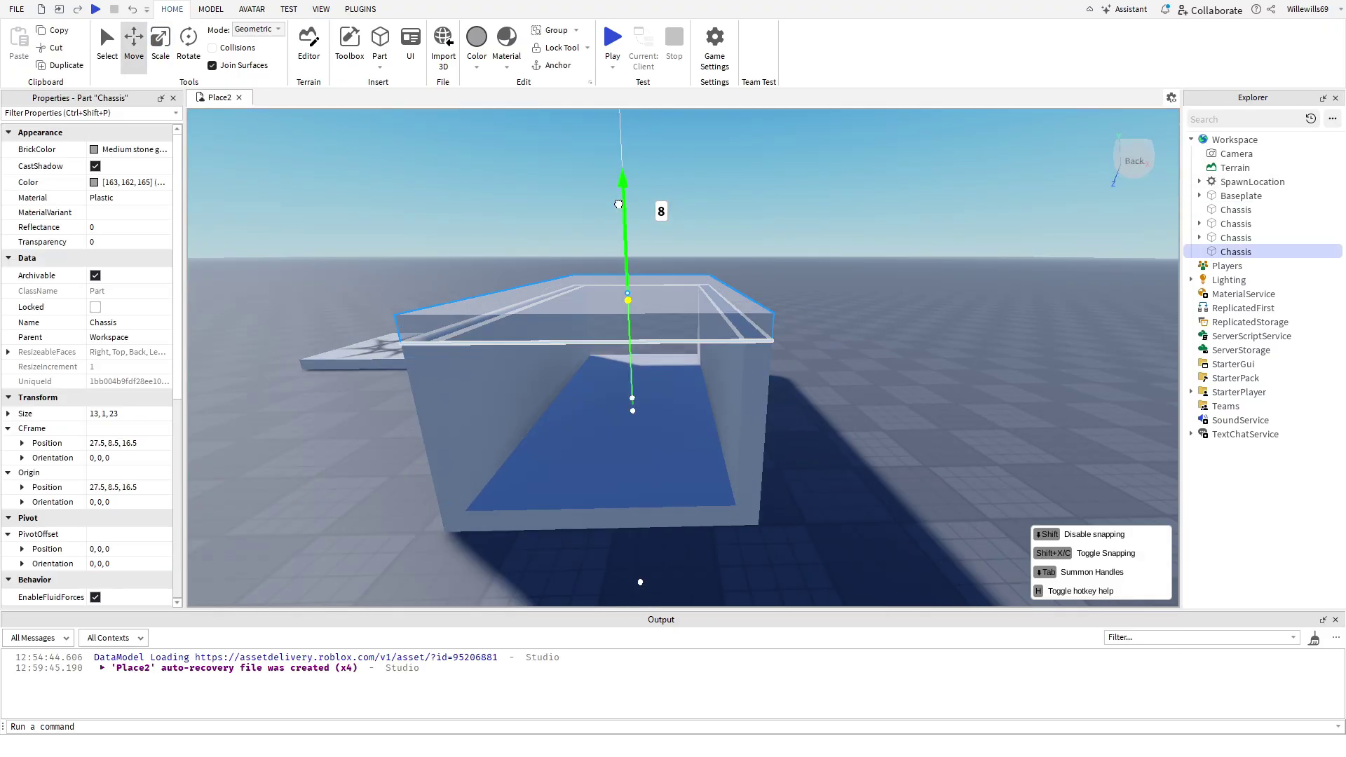
# Select all four car body parts and raise them 3 studs off the baseplate.
pyautogui.moveTo(434, 266); pyautogui.dragTo(519, 288, button='right')
pyautogui.moveTo(433, 254); pyautogui.dragTo(694, 474)
pyautogui.moveTo(654, 277); pyautogui.dragTo(654, 245)
pyautogui.click(673, 516)
pyautogui.press('w')
pyautogui.moveTo(673, 516); pyautogui.dragTo(674, 517, button='right')
# Group the four Chassis parts into one model and name it Body.
pyautogui.click(1235, 210)
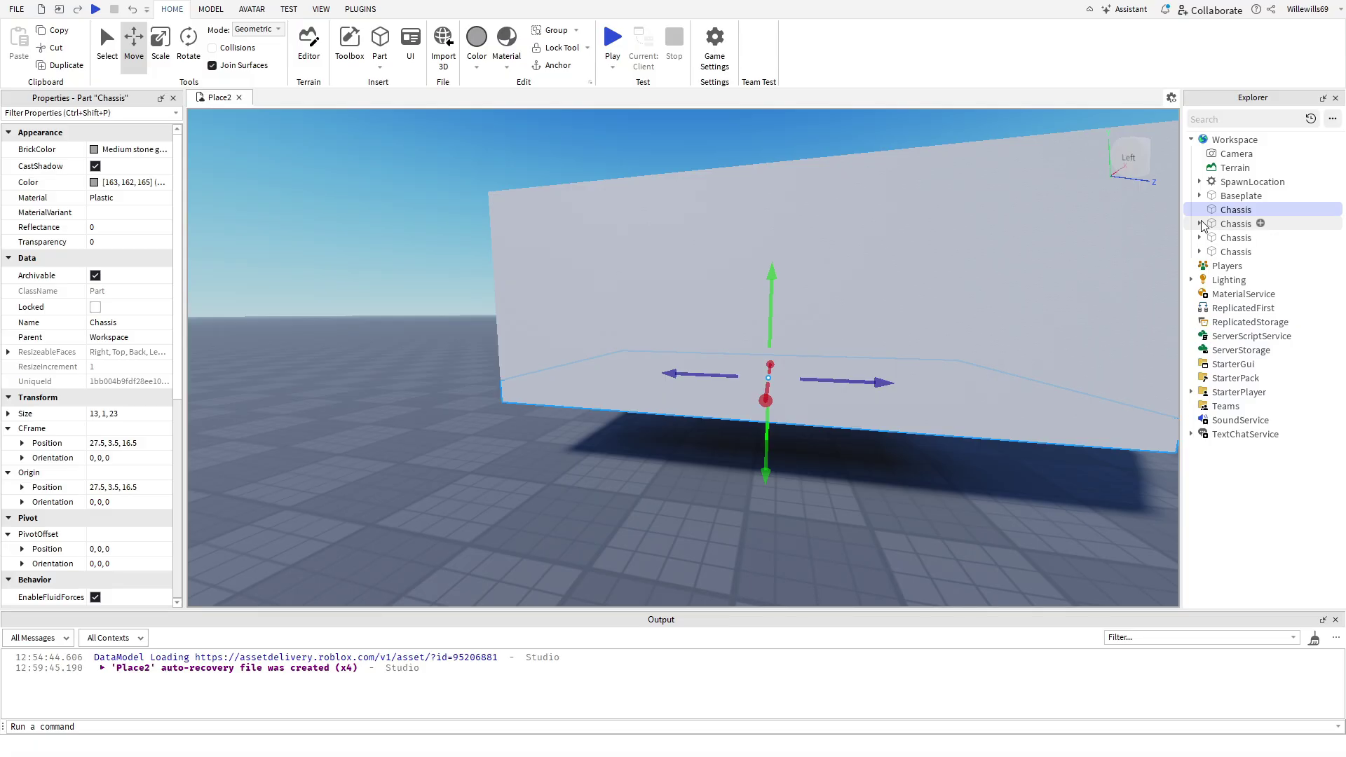
pyautogui.keyDown('ctrl'); pyautogui.click(1234, 226); pyautogui.keyUp('ctrl')
pyautogui.keyDown('ctrl'); pyautogui.click(1235, 238); pyautogui.keyUp('ctrl')
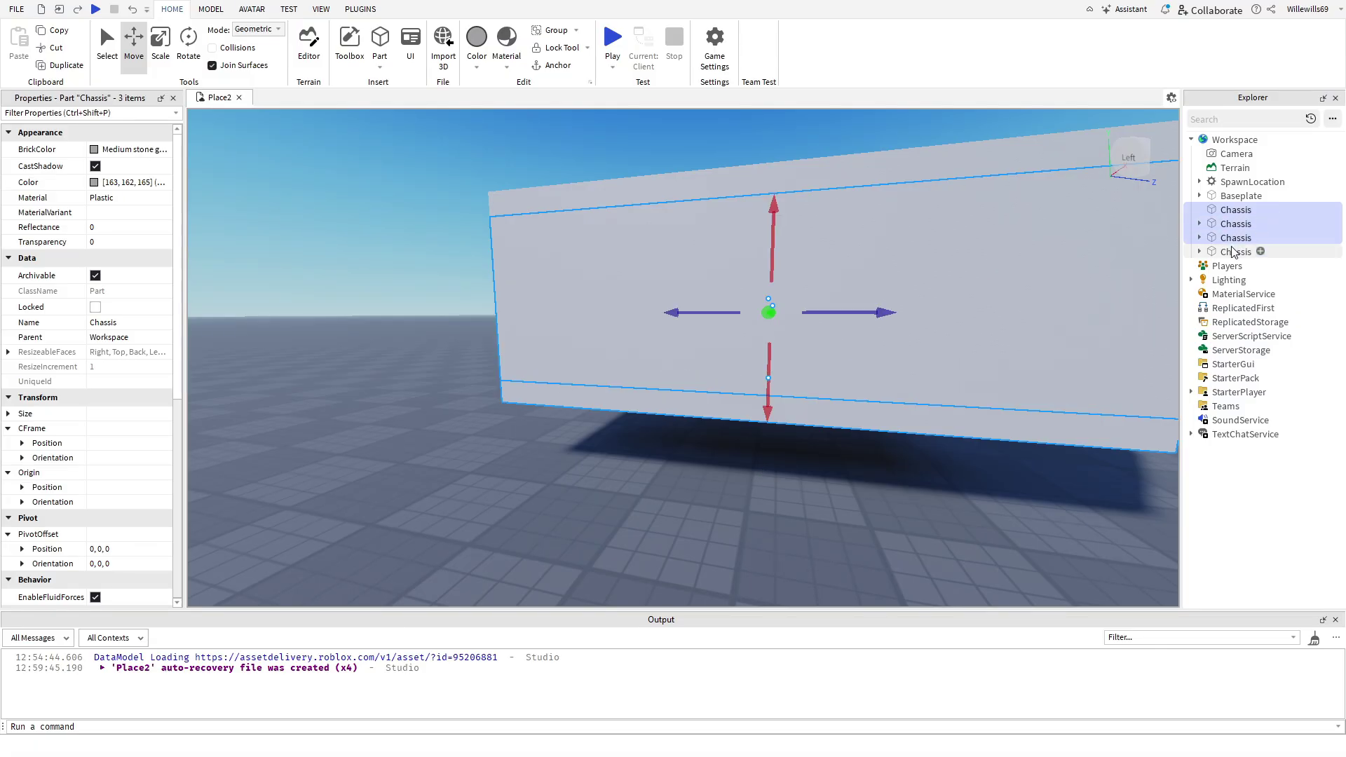
pyautogui.keyDown('ctrl'); pyautogui.click(1231, 253); pyautogui.keyUp('ctrl')
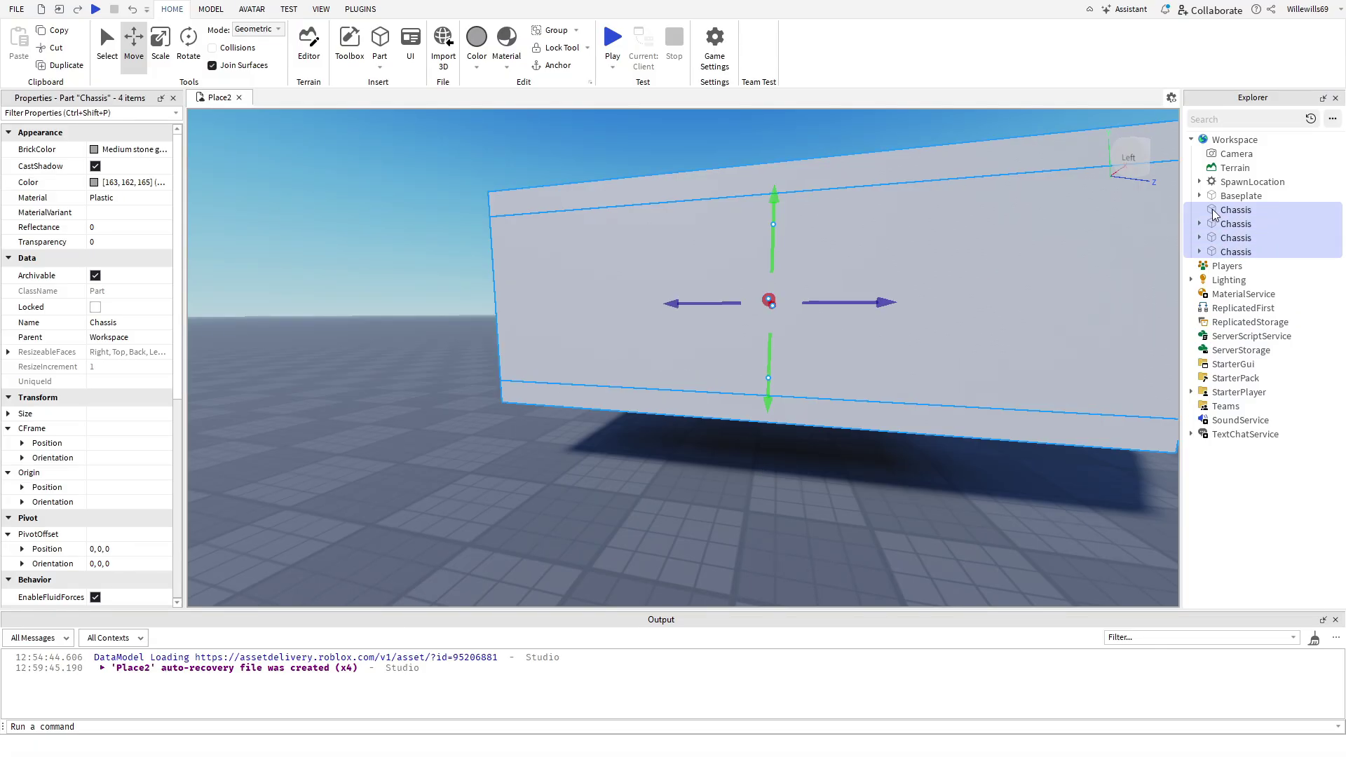
pyautogui.hotkey('ctrl', 'g')
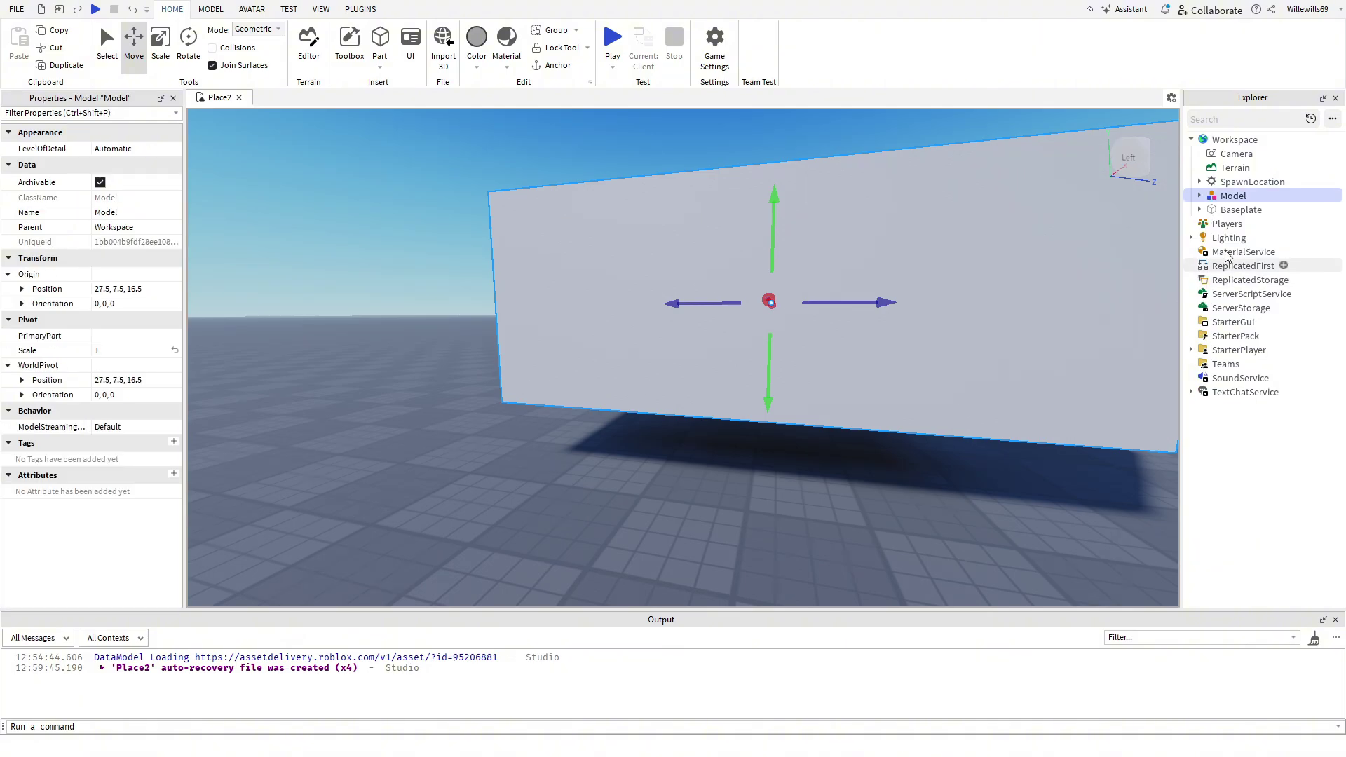
pyautogui.press('F2')
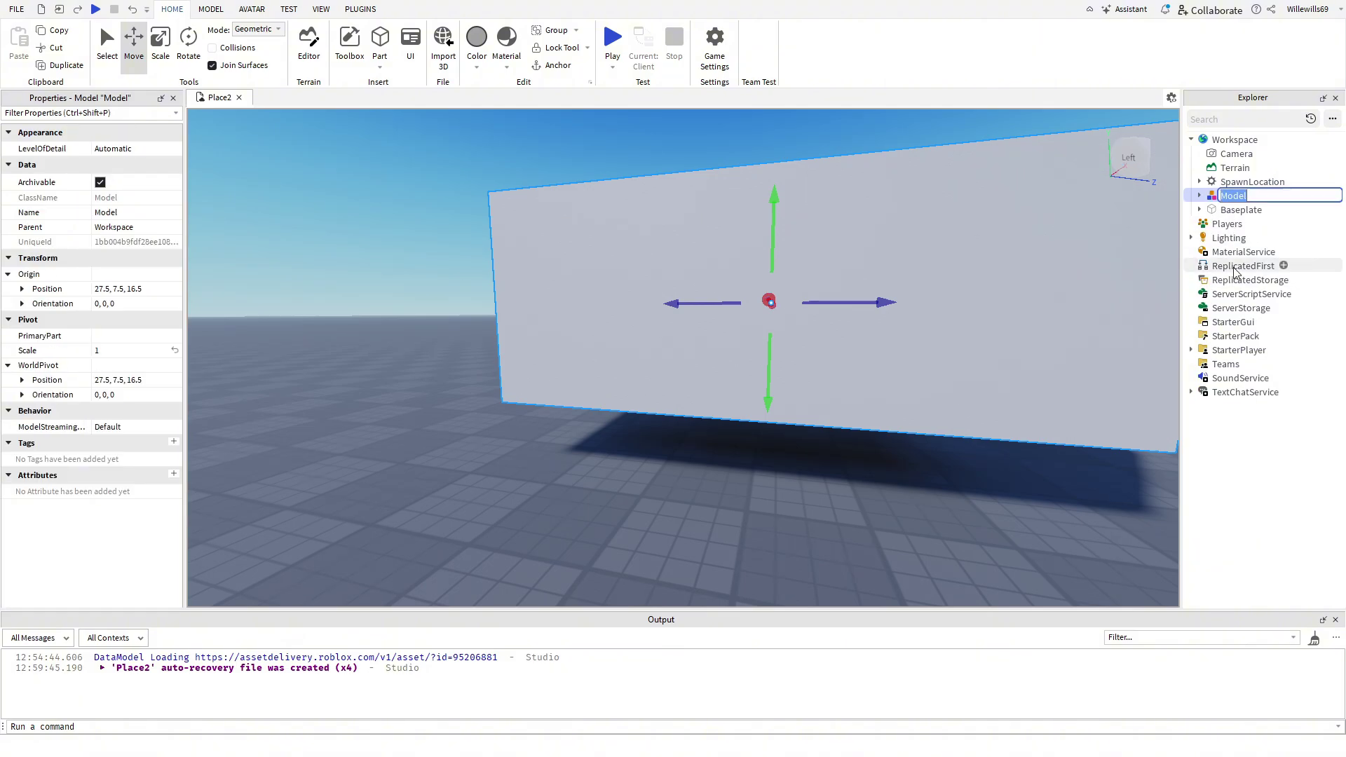
pyautogui.write('Body')
pyautogui.press('Return')
pyautogui.click(1199, 195)
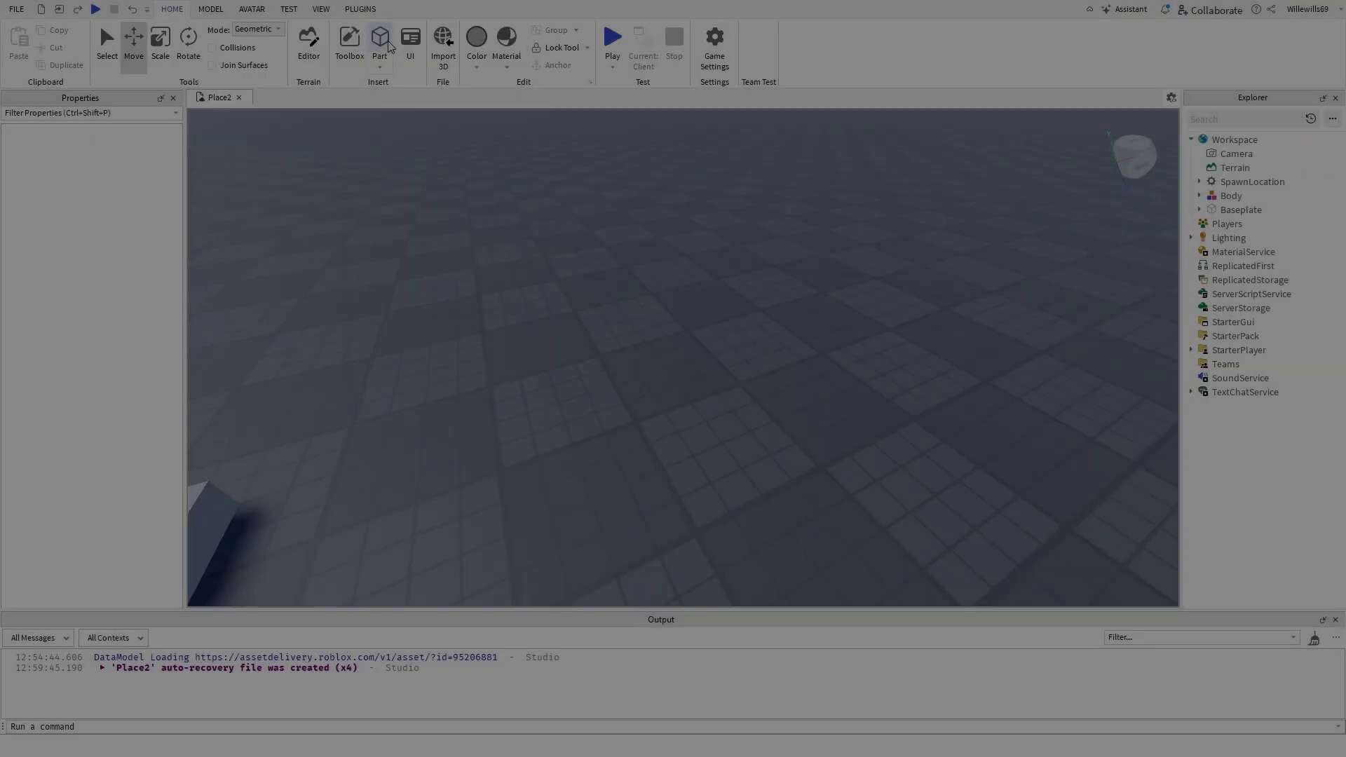
# Insert four block parts and set the size of all of them to 1,1,1.
pyautogui.click(379, 38)
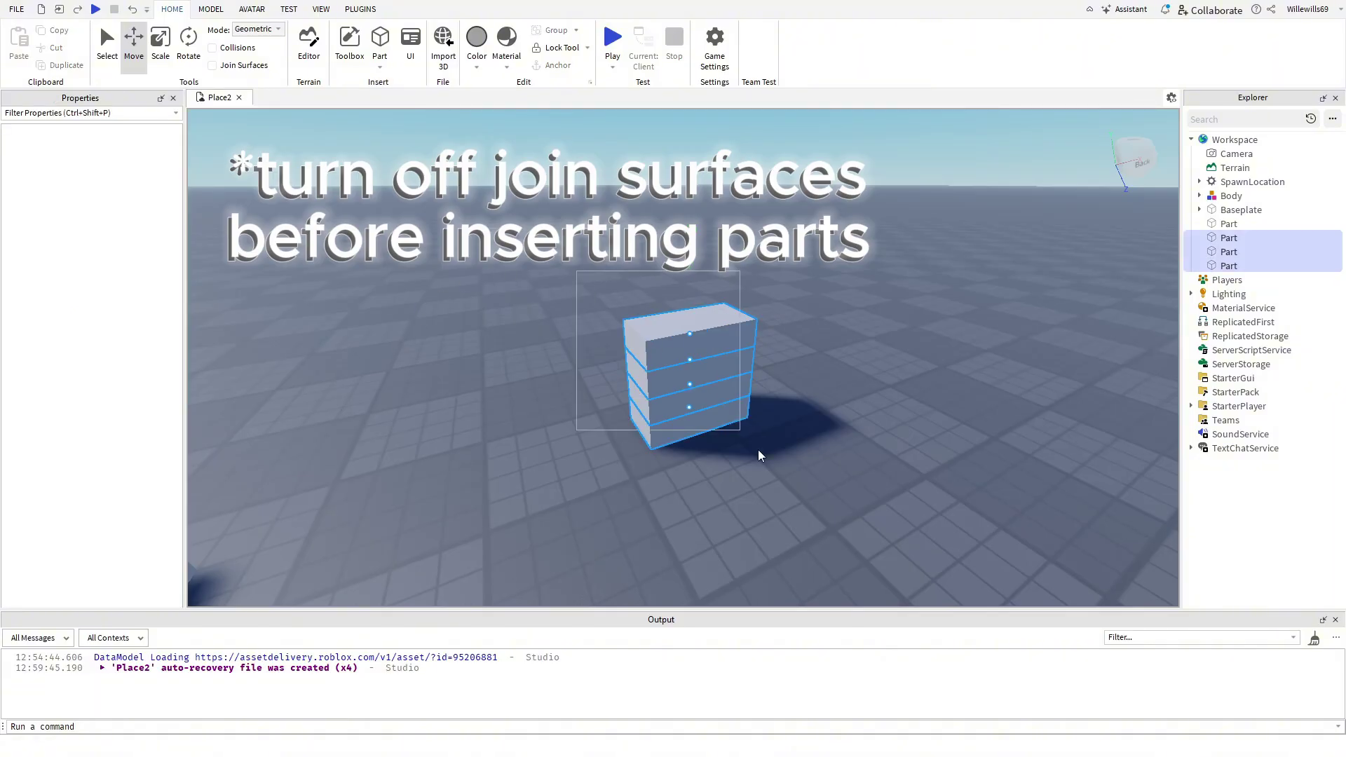
pyautogui.moveTo(759, 456); pyautogui.dragTo(759, 455)
pyautogui.click(137, 414)
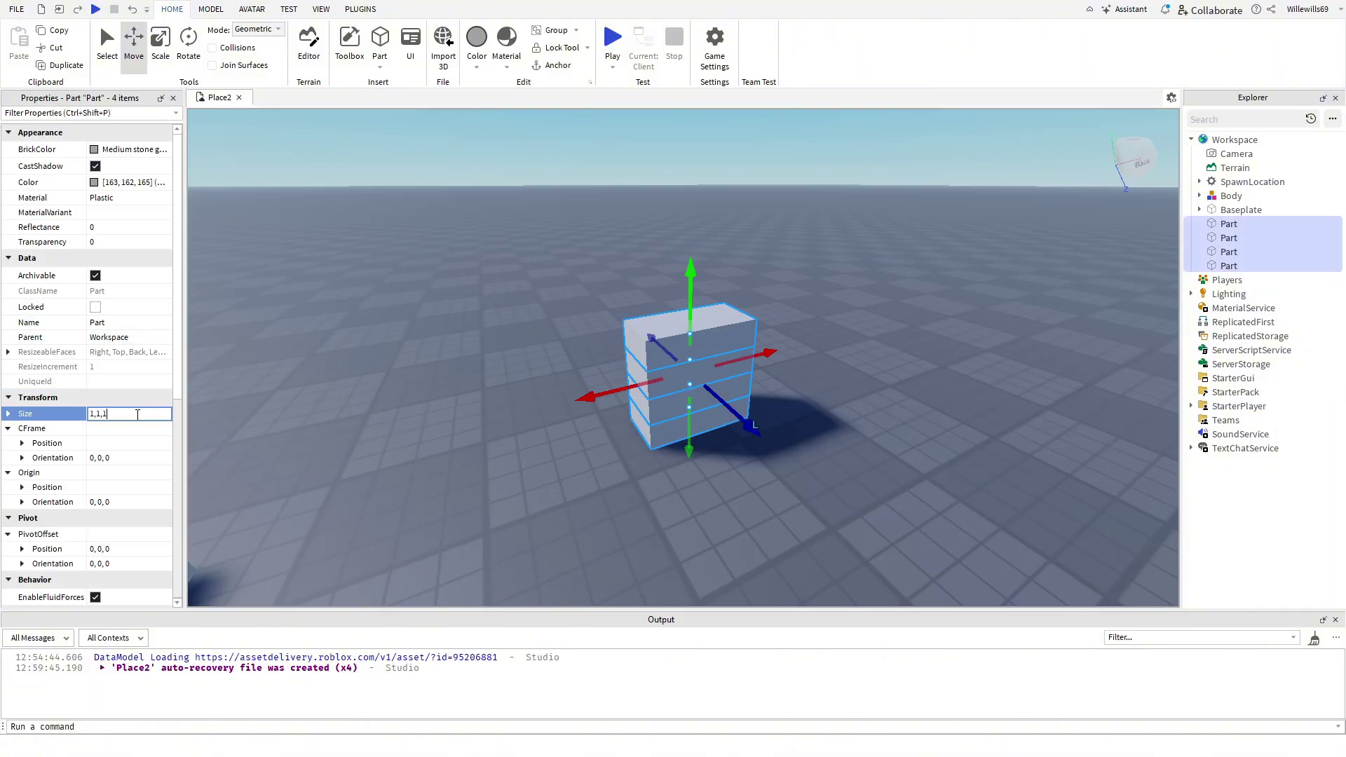
pyautogui.press('Return')
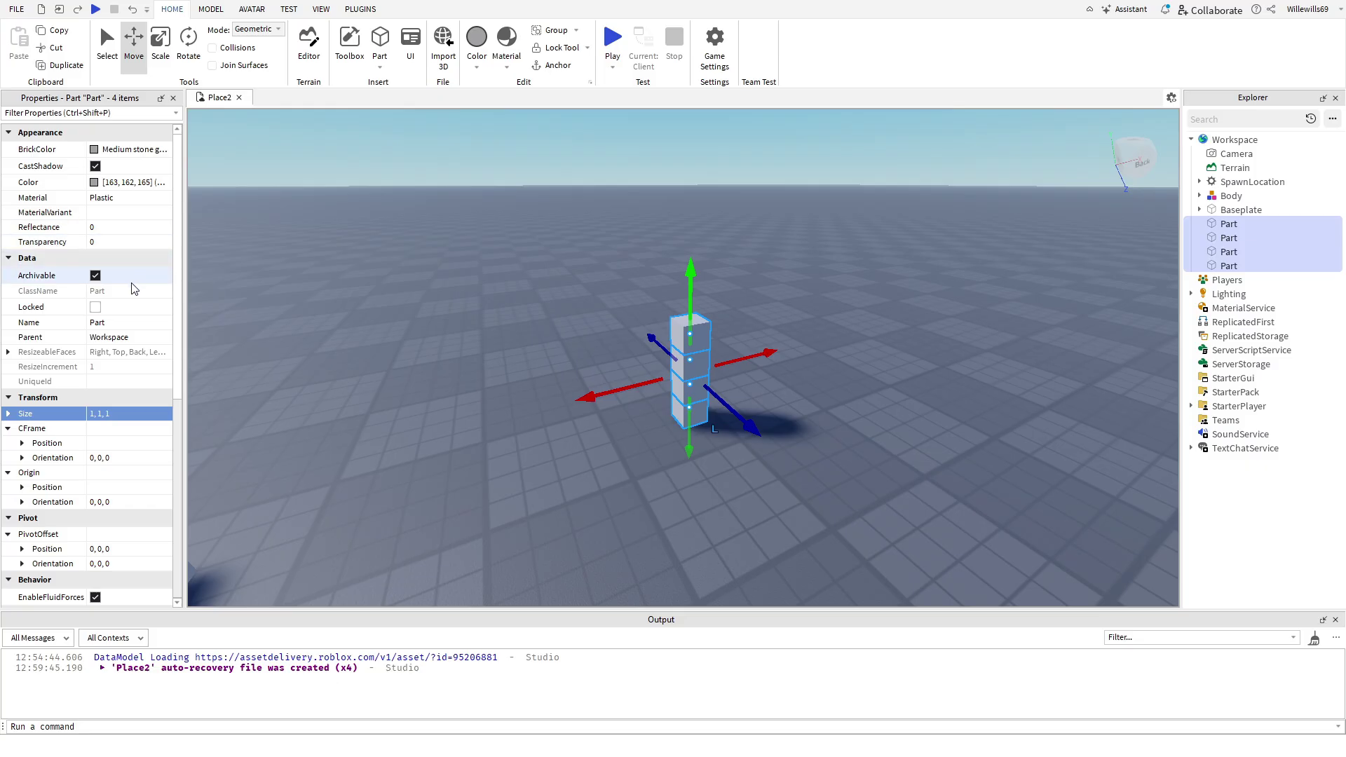
# Rename the four small cubes as PartA.
pyautogui.click(120, 322)
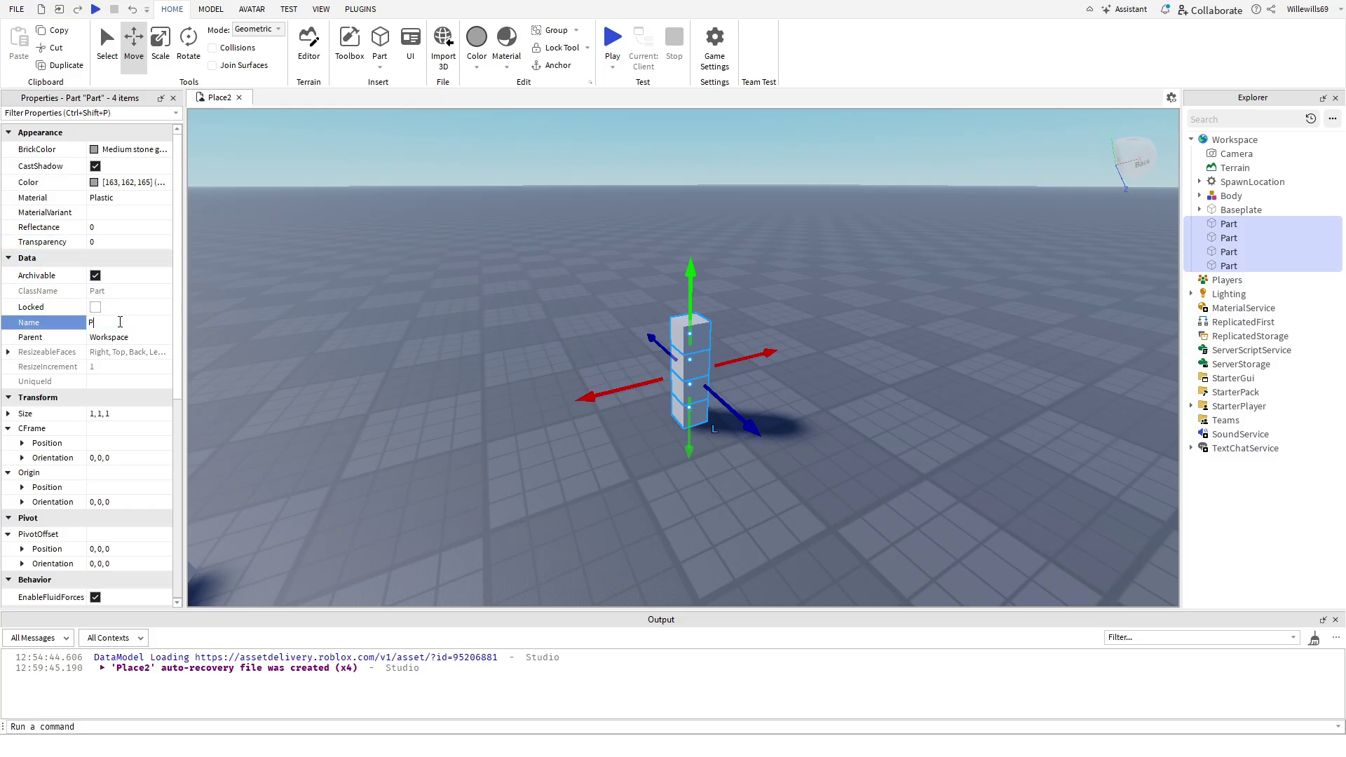
pyautogui.write('A')
pyautogui.press('Return')
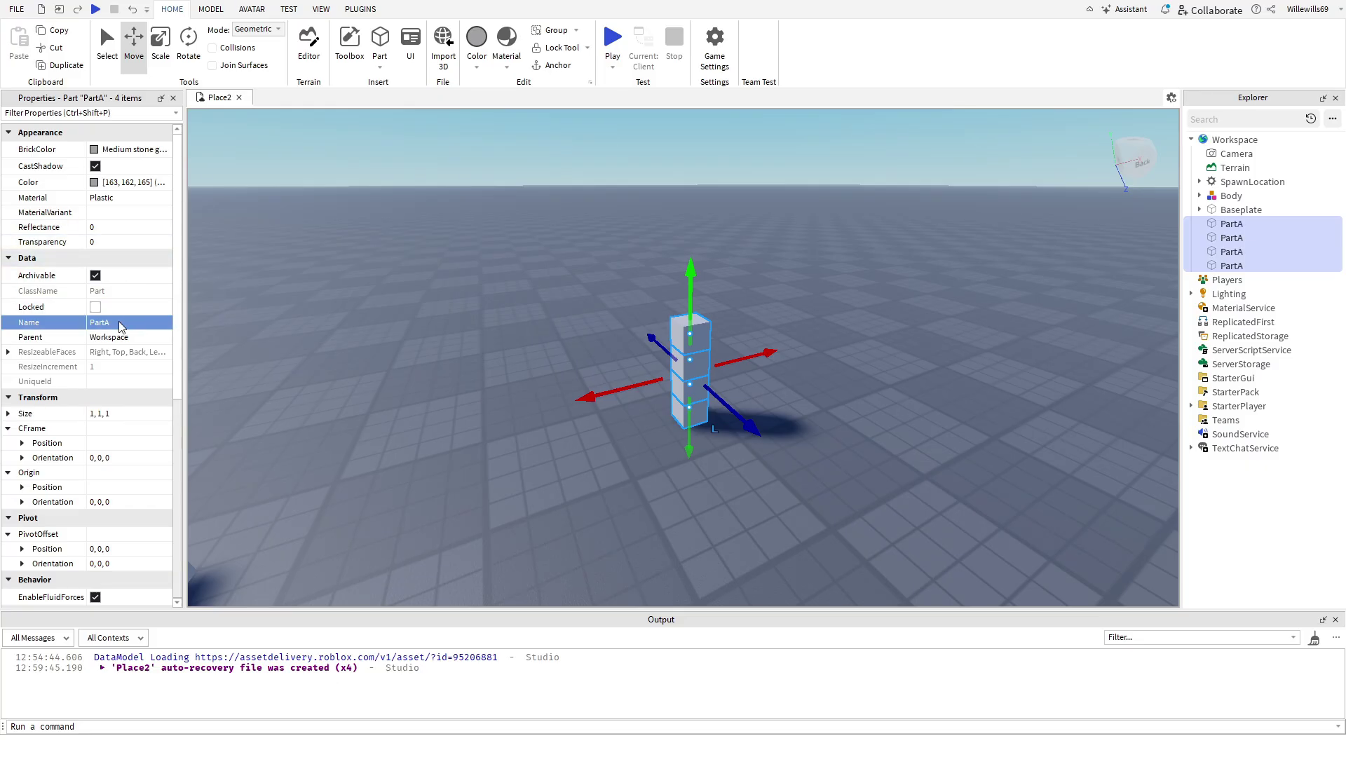
pyautogui.click(923, 198)
# Turn on Join Surfaces and attach the four PartA cubes to the lower corners of the Body's sides, one per wheel position.
pyautogui.moveTo(923, 197); pyautogui.dragTo(911, 222, button='right')
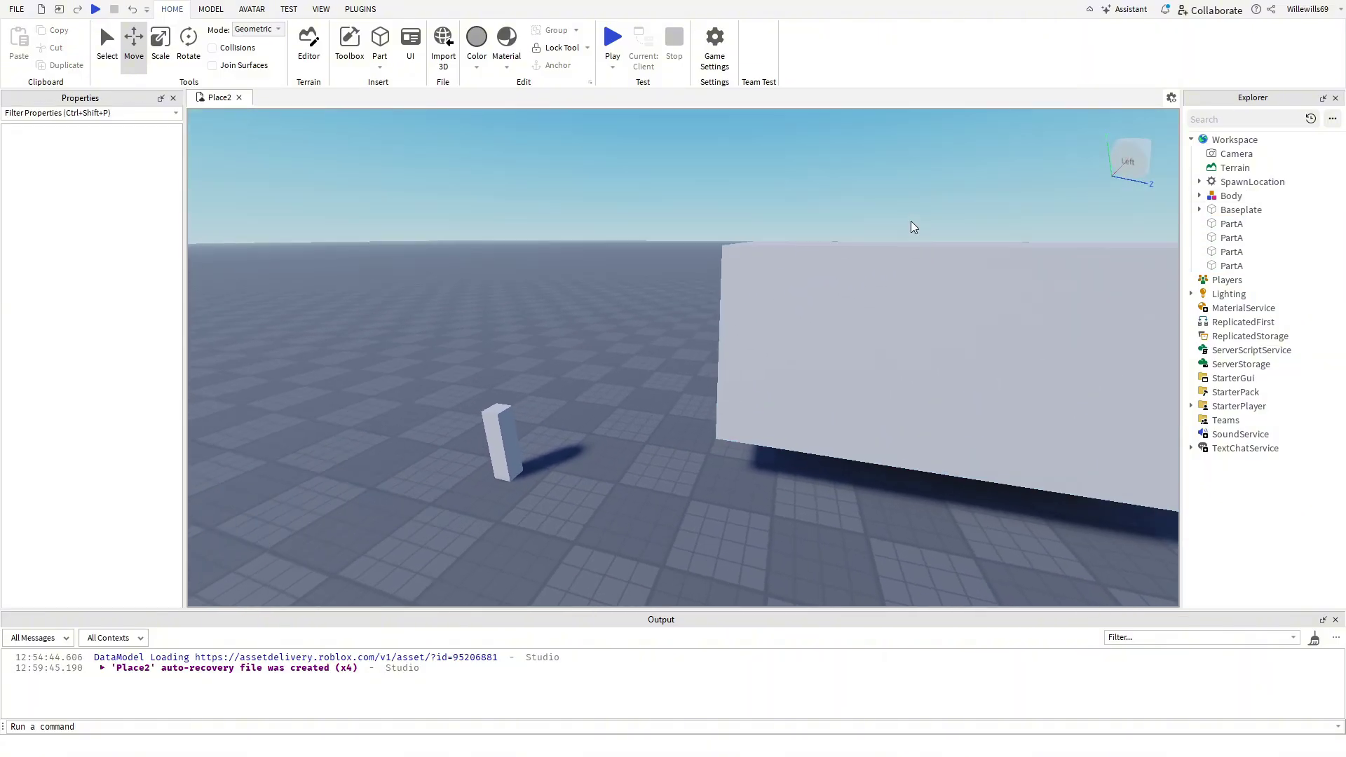
pyautogui.click(211, 65)
pyautogui.moveTo(491, 419); pyautogui.dragTo(737, 426)
pyautogui.moveTo(600, 452); pyautogui.dragTo(598, 453, button='right')
pyautogui.moveTo(579, 329); pyautogui.dragTo(1032, 396)
pyautogui.moveTo(736, 469); pyautogui.dragTo(736, 469, button='right')
pyautogui.moveTo(661, 377); pyautogui.dragTo(556, 420)
pyautogui.moveTo(748, 442); pyautogui.dragTo(747, 441, button='right')
pyautogui.moveTo(748, 442); pyautogui.dragTo(692, 365)
pyautogui.moveTo(683, 492); pyautogui.dragTo(683, 493, button='right')
pyautogui.click(554, 309)
pyautogui.moveTo(566, 320); pyautogui.dragTo(566, 321, button='right')
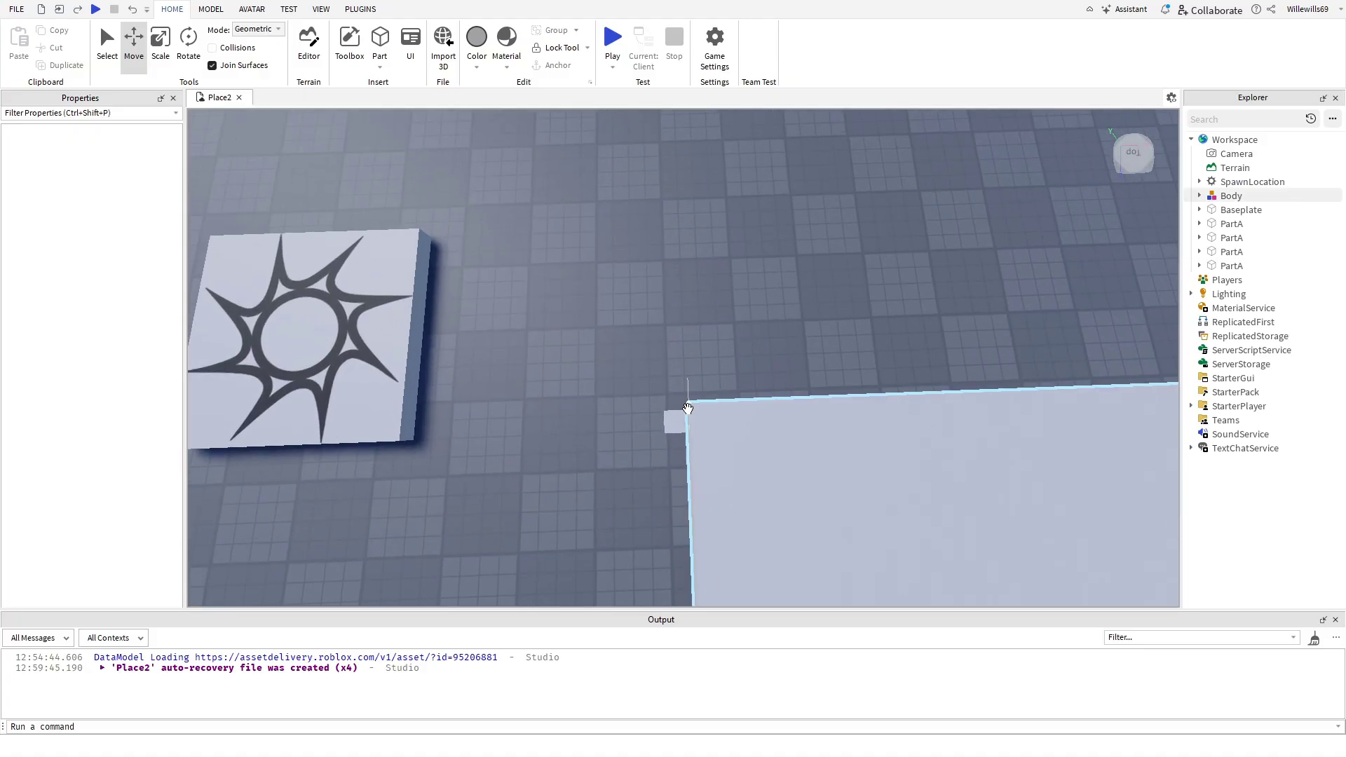
# Select the two PartA cubes at the front end of the Body and duplicate them.
pyautogui.click(671, 420)
pyautogui.press('d')
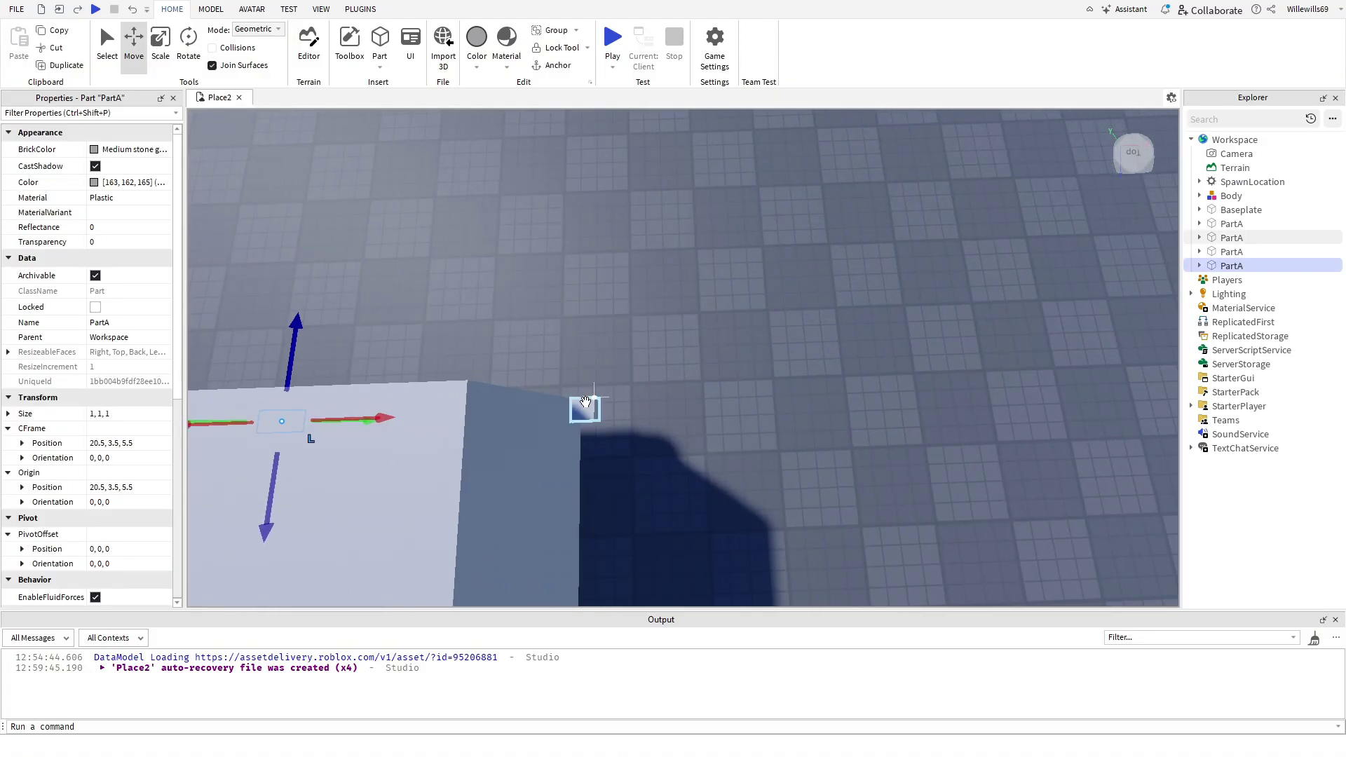
pyautogui.keyDown('ctrl'); pyautogui.click(585, 406); pyautogui.keyUp('ctrl')
pyautogui.moveTo(584, 407); pyautogui.dragTo(685, 412, button='middle')
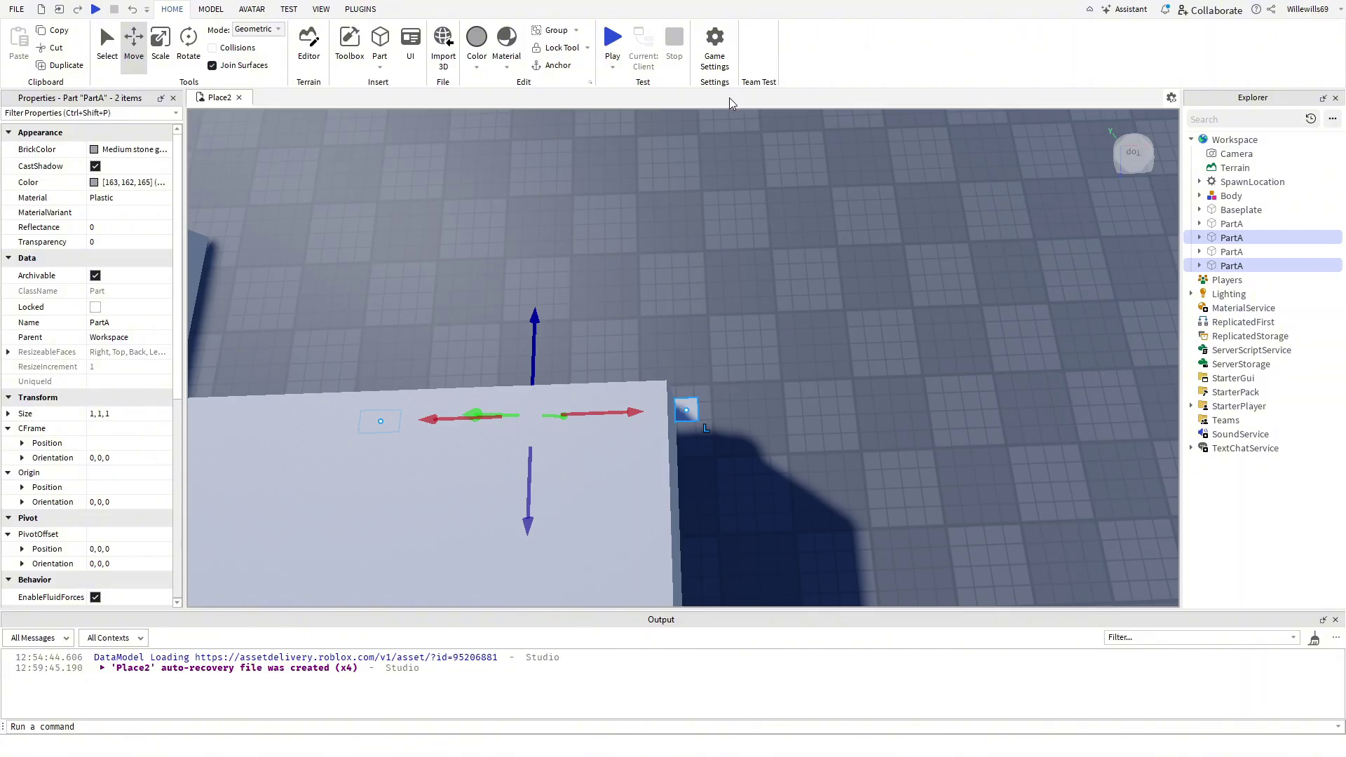
pyautogui.hotkey('ctrl', 'd')
pyautogui.scroll(-3, 687, 396)
pyautogui.click(691, 381)
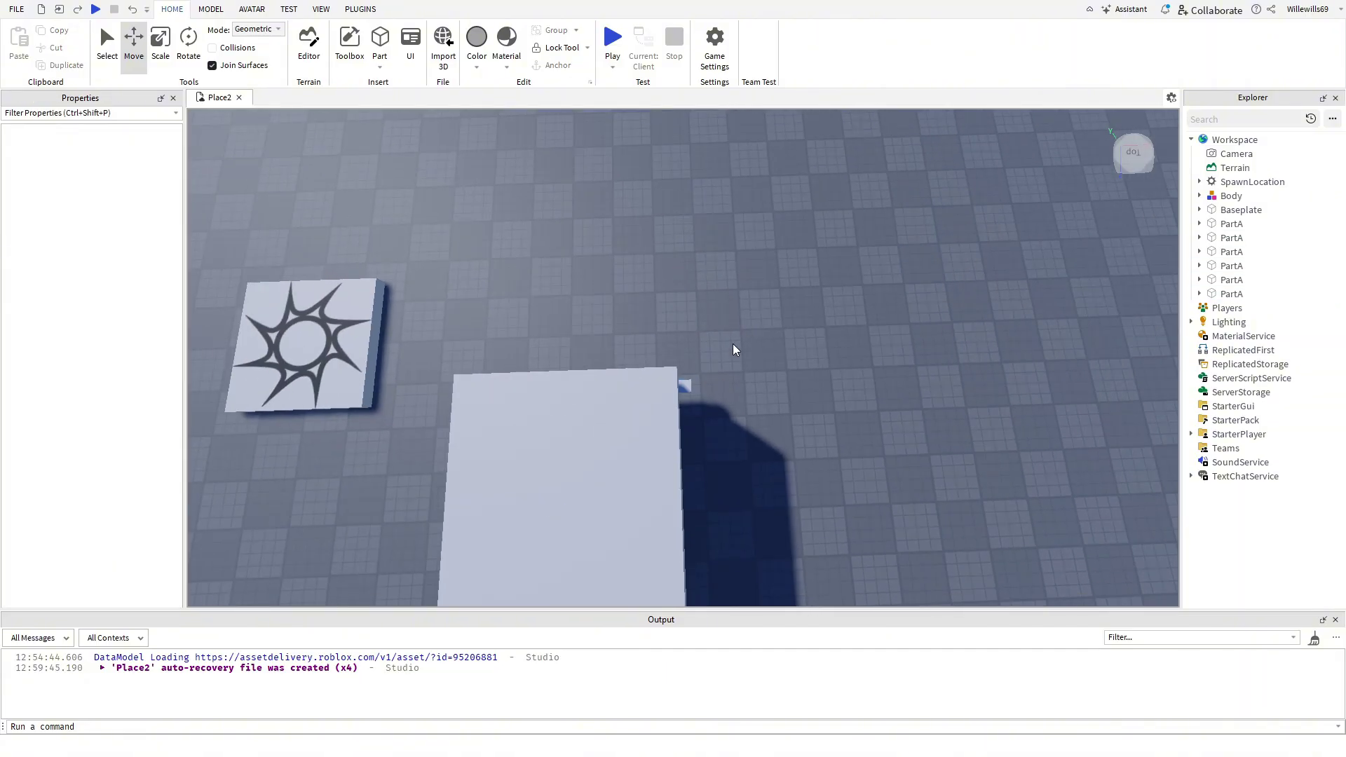
# Move each duplicated front cube outward along its side, leaving a gap to the PartA cube attached to the Body.
pyautogui.click(686, 387)
pyautogui.moveTo(759, 383); pyautogui.dragTo(780, 385)
pyautogui.press('a')
pyautogui.click(678, 394)
pyautogui.moveTo(625, 392); pyautogui.dragTo(591, 398)
pyautogui.moveTo(587, 480); pyautogui.dragTo(588, 479, button='right')
pyautogui.press('w')
pyautogui.press('a')
pyautogui.click(753, 405)
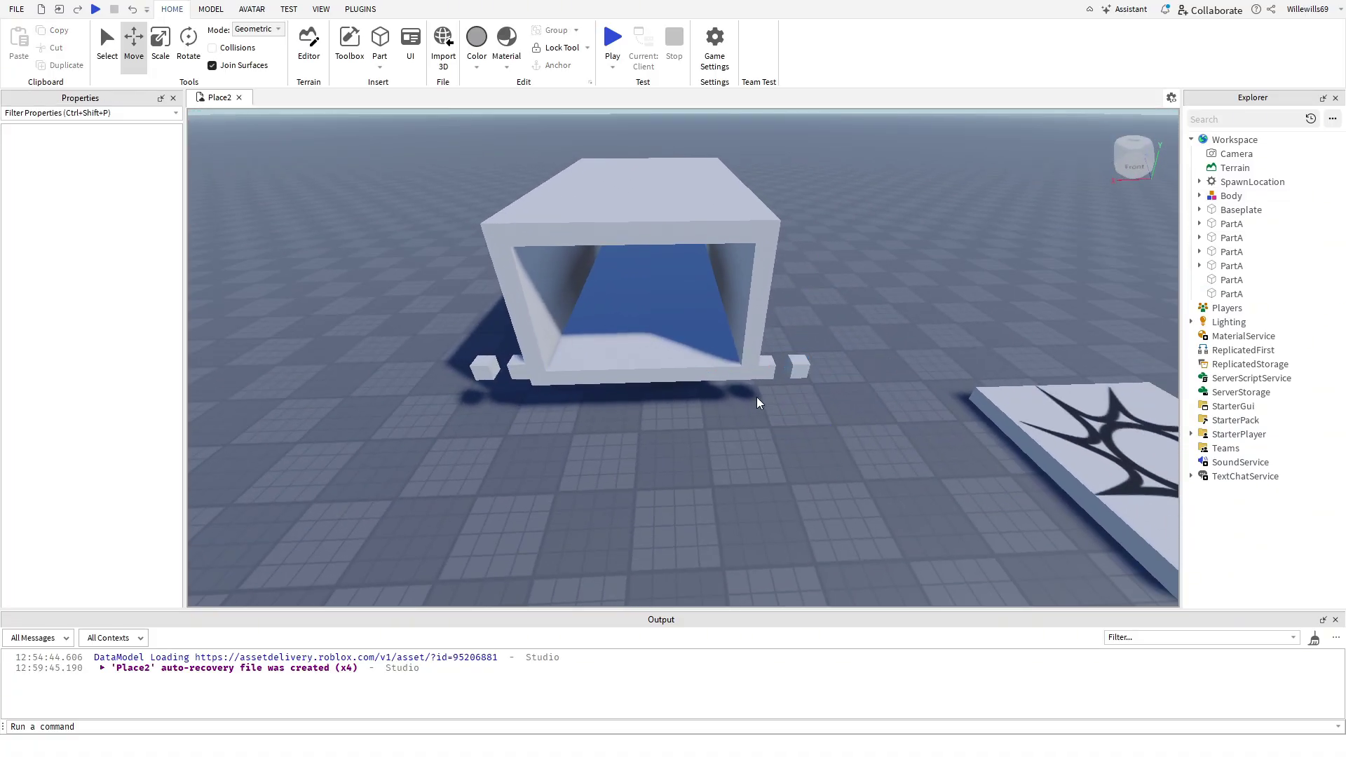
# Rename the two outer front cubes as PartB.
pyautogui.click(795, 362)
pyautogui.keyDown('shift'); pyautogui.click(484, 368); pyautogui.keyUp('shift')
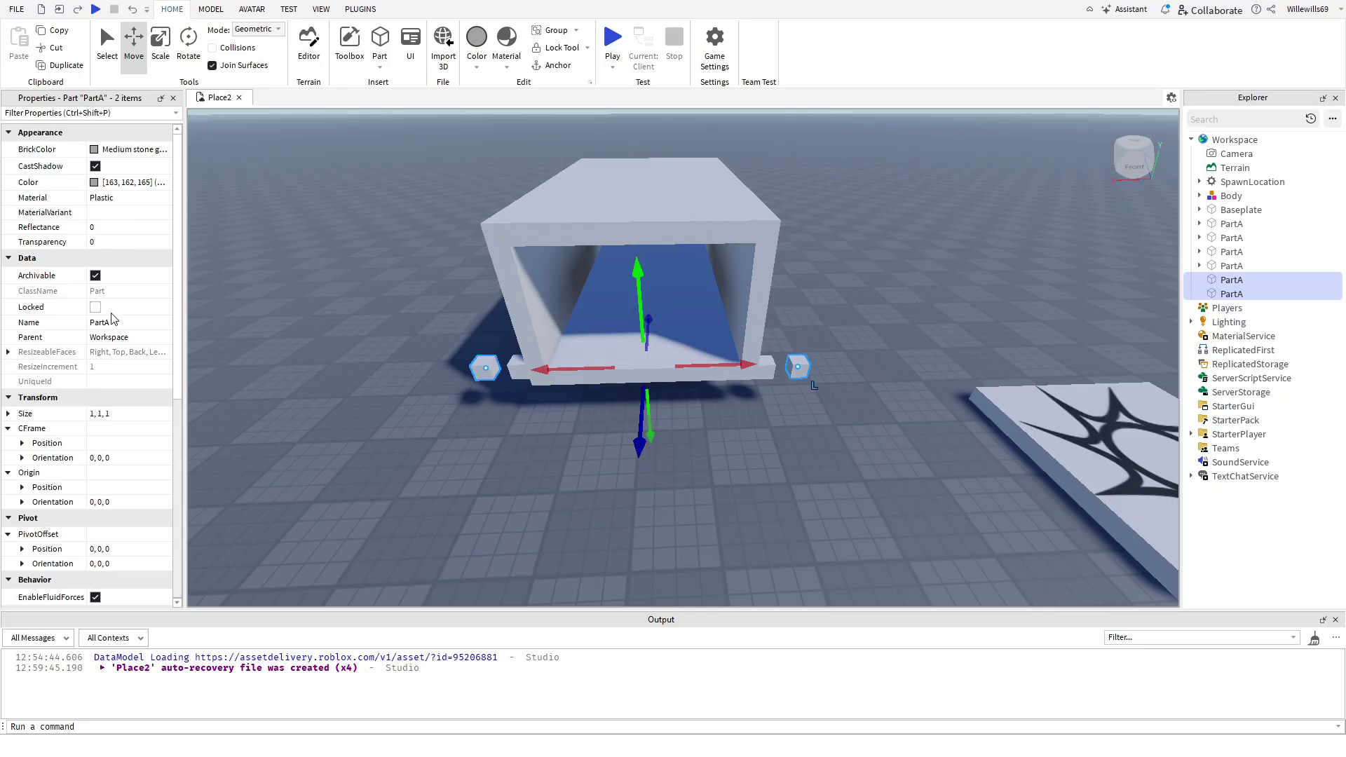
pyautogui.press('BackSpace')
pyautogui.write('B')
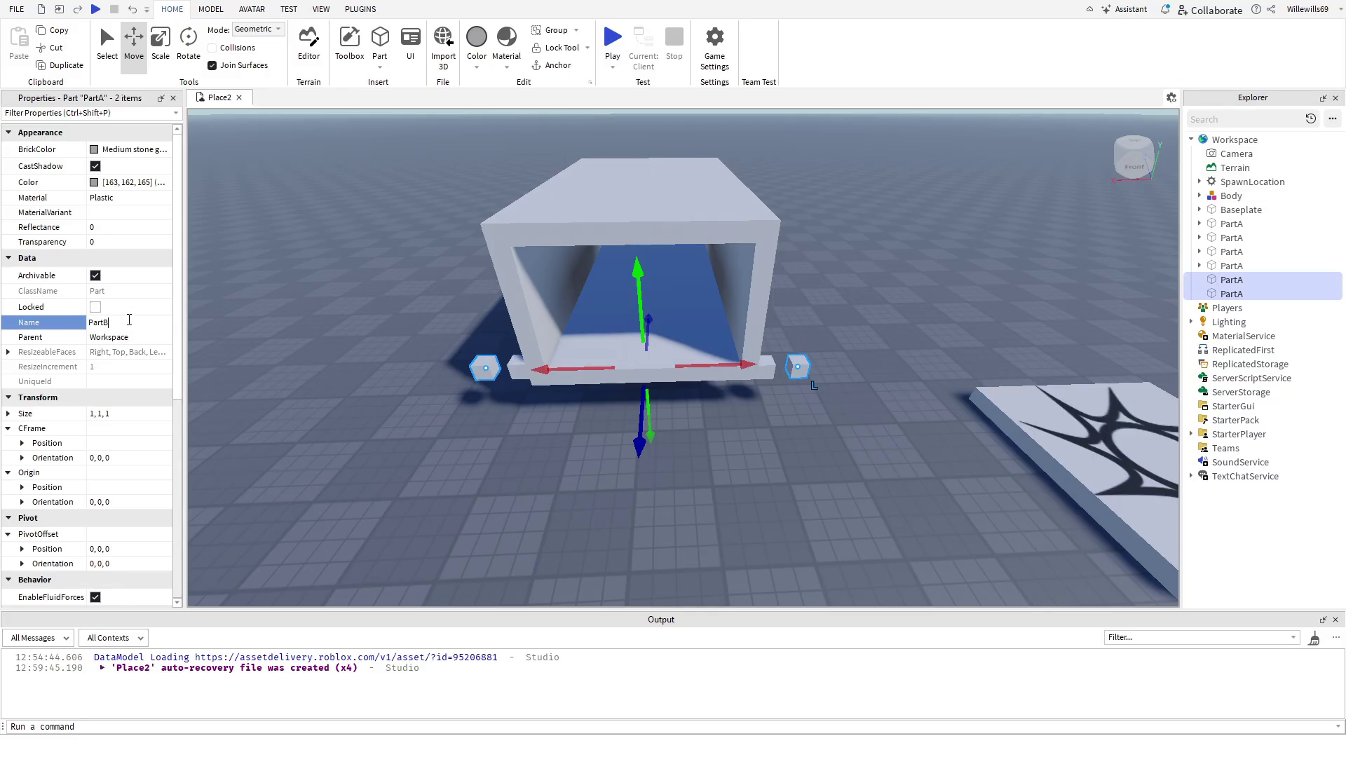
pyautogui.press('Return')
# Create a hinge constraint from the top of one front PartB cube to the top of the adjacent PartA cube.
pyautogui.moveTo(468, 482); pyautogui.dragTo(467, 482, button='right')
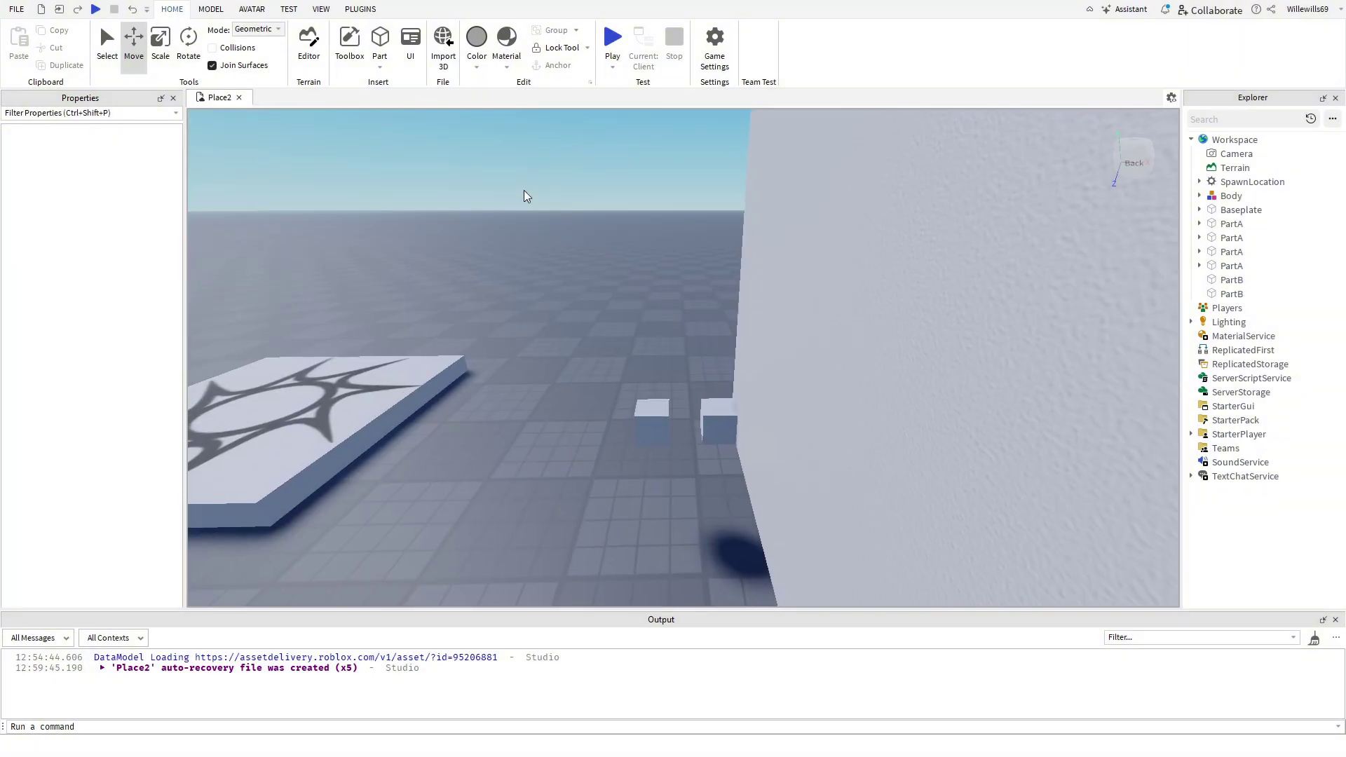
pyautogui.press('w')
pyautogui.press('s')
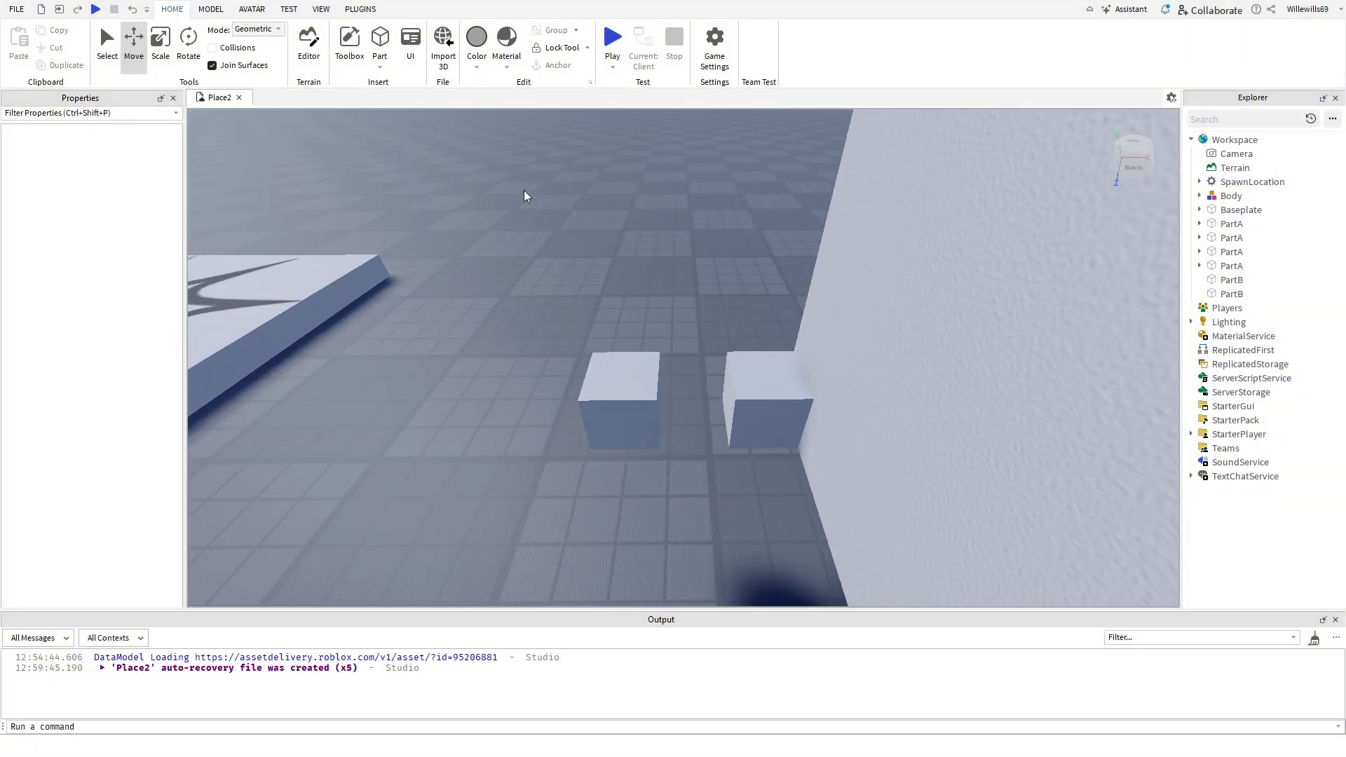
pyautogui.click(208, 10)
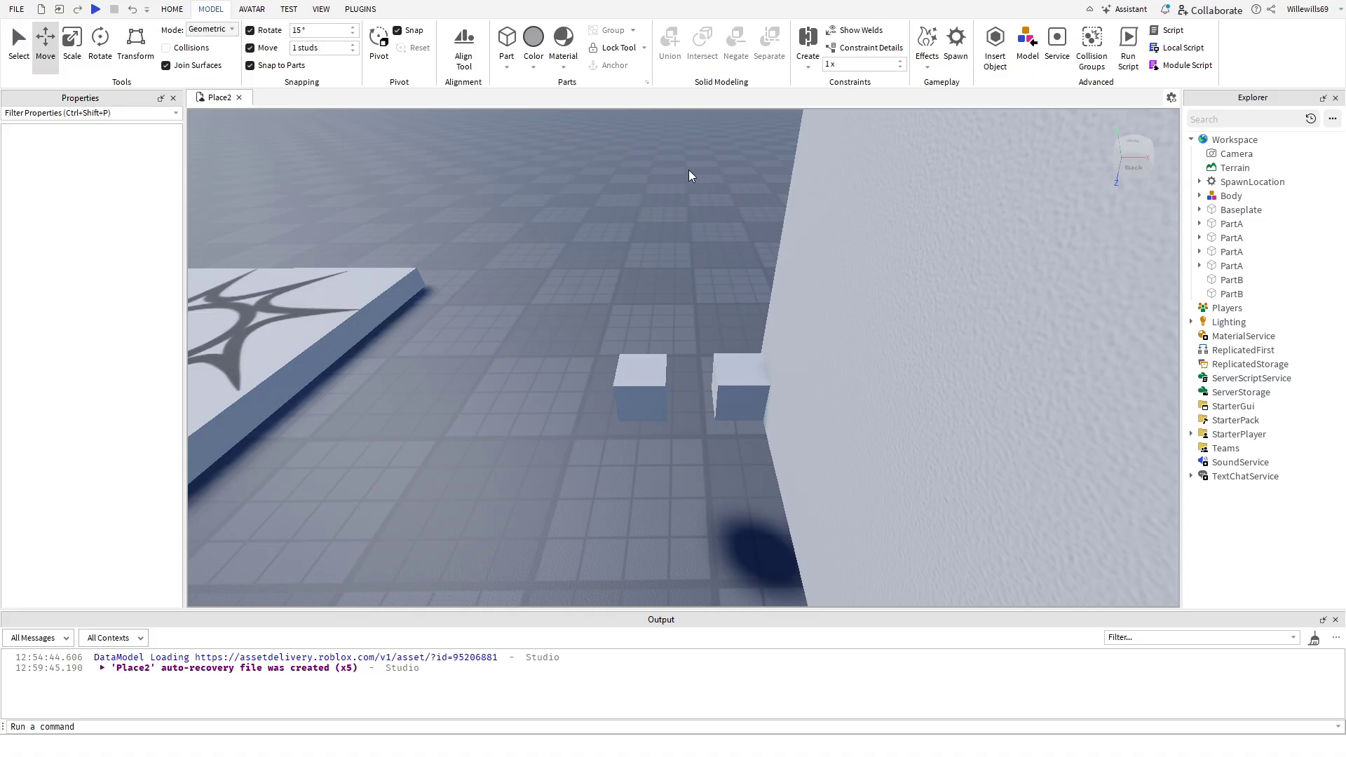
pyautogui.click(822, 108)
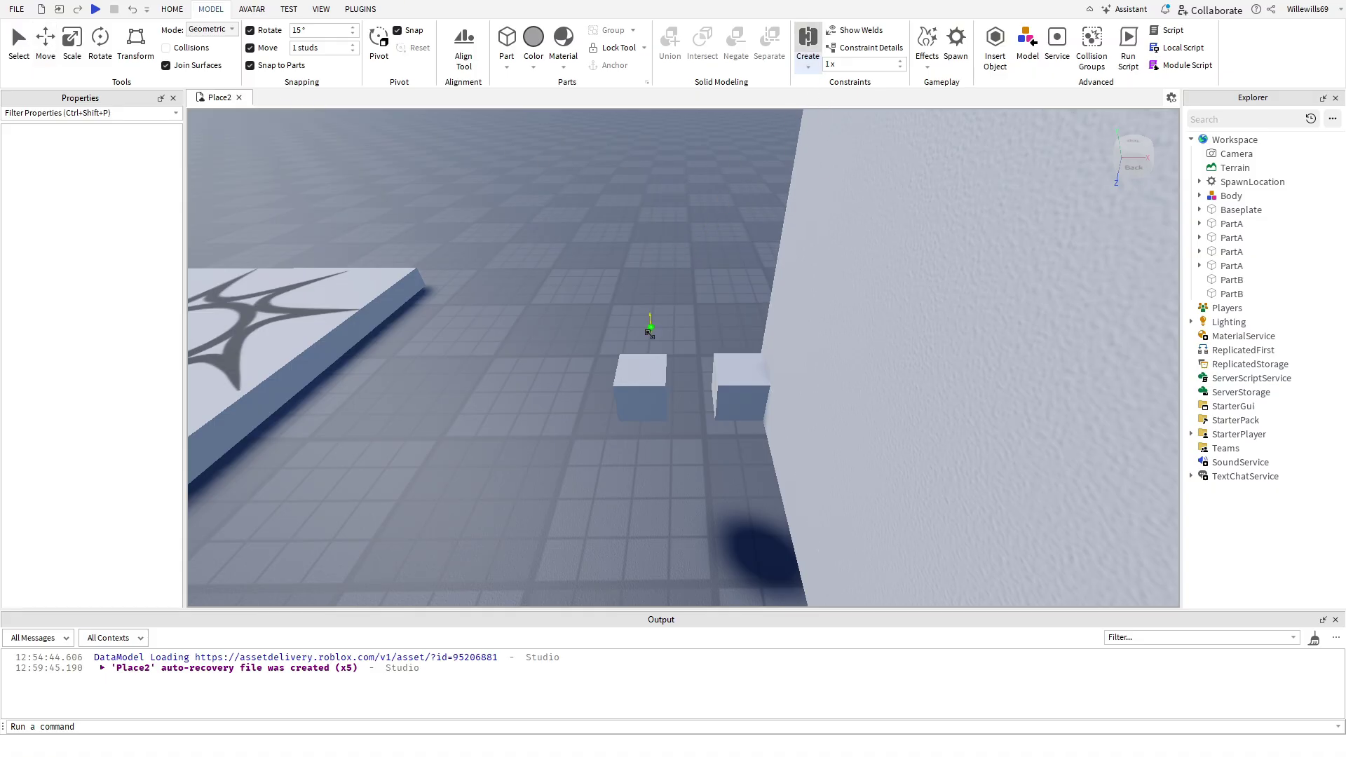
pyautogui.click(637, 366)
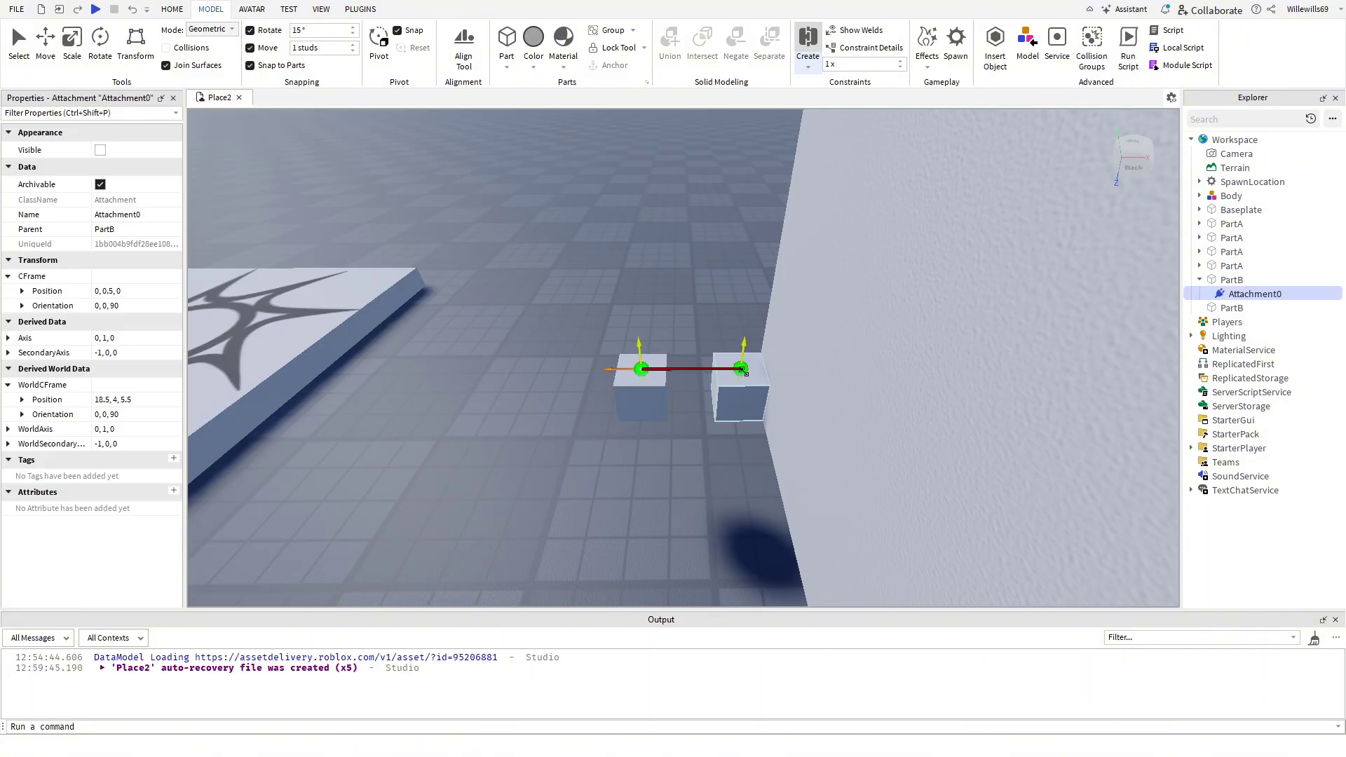
pyautogui.click(741, 369)
# Add a hinge constraint between the tops of the PartB and PartA cubes on the opposite front side.
pyautogui.moveTo(699, 492); pyautogui.dragTo(699, 492, button='right')
pyautogui.press('d')
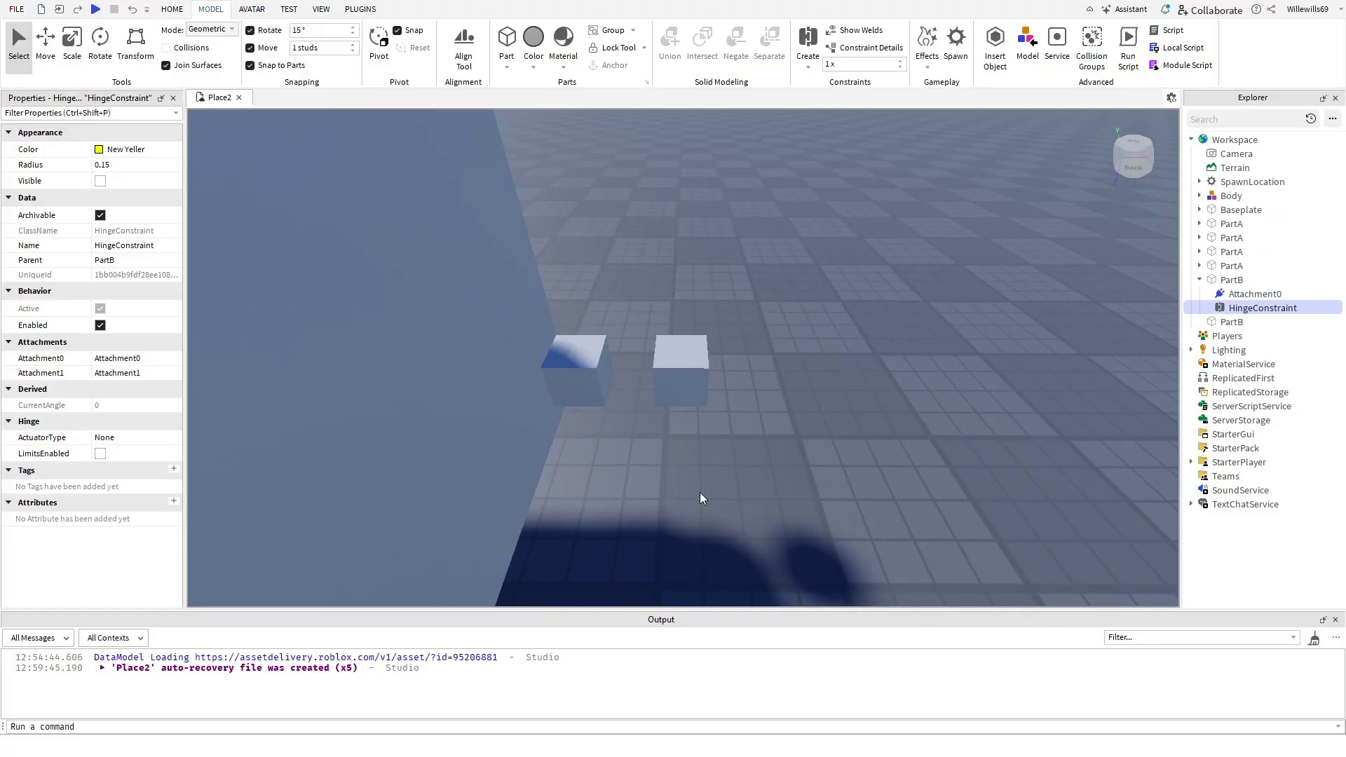
pyautogui.press('a')
pyautogui.click(808, 38)
pyautogui.click(759, 354)
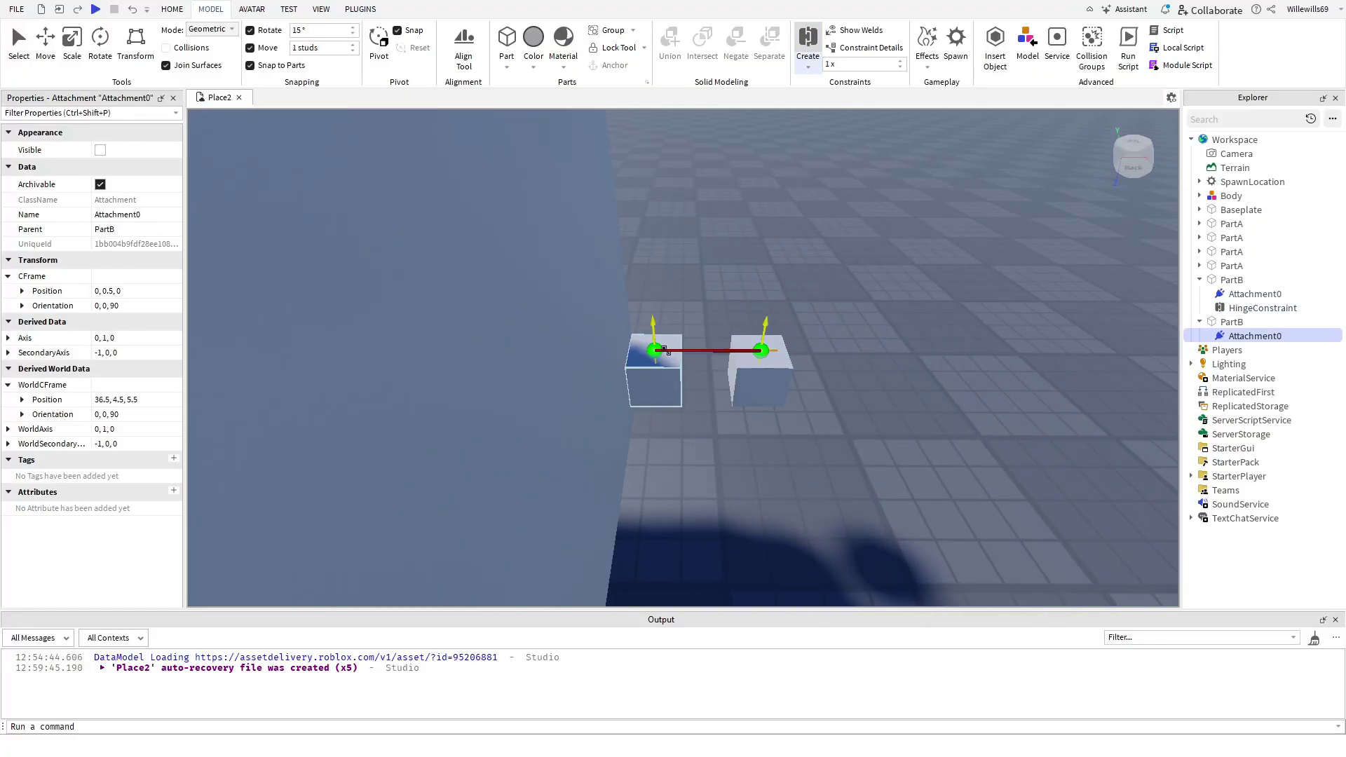
pyautogui.click(662, 350)
# Select the hinge constraints under both PartB cubes and rename them SteeringConstraint.
pyautogui.moveTo(746, 464); pyautogui.dragTo(746, 464, button='right')
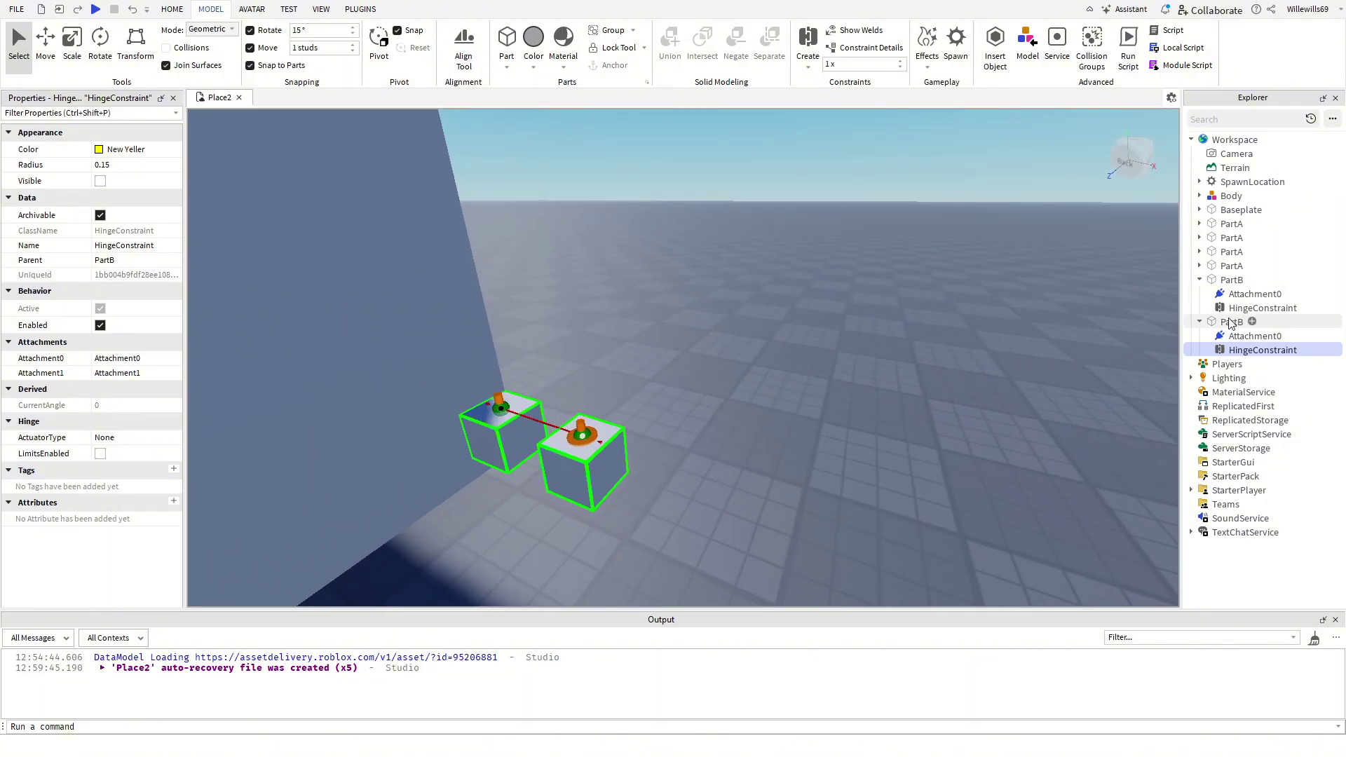
pyautogui.keyDown('ctrl'); pyautogui.click(1255, 308); pyautogui.keyUp('ctrl')
pyautogui.moveTo(810, 211); pyautogui.dragTo(763, 242, button='right')
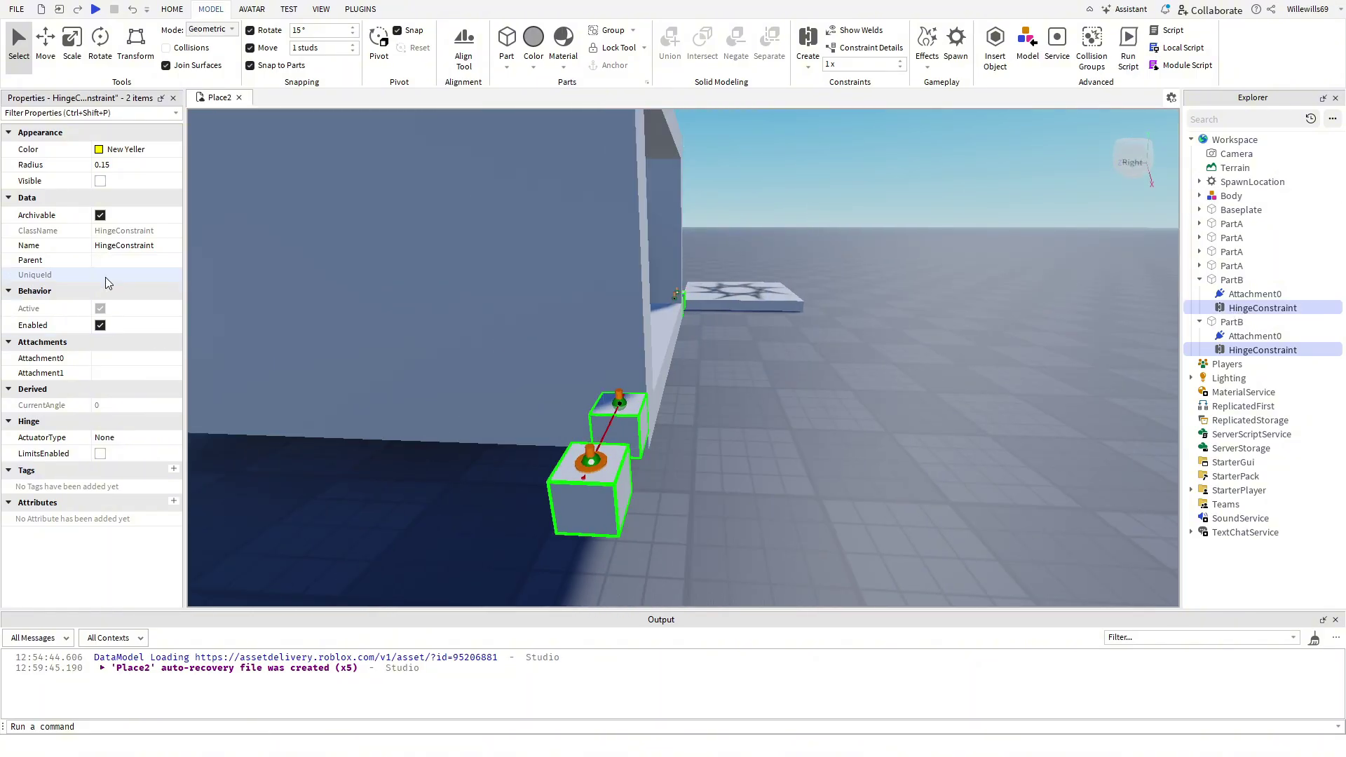
pyautogui.click(119, 245)
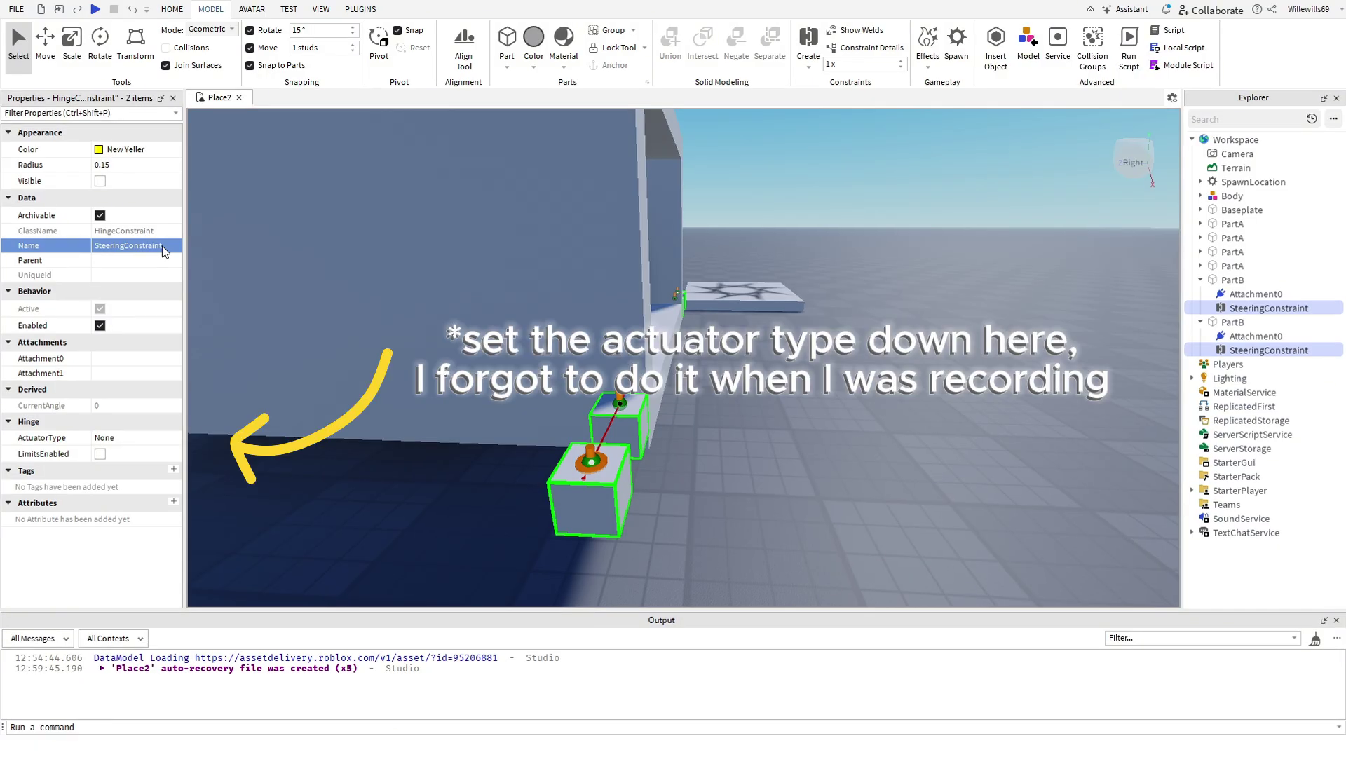
pyautogui.click(772, 167)
# Insert four cylinder parts between the spawn pad and the car, and select all four.
pyautogui.moveTo(772, 167); pyautogui.dragTo(771, 166, button='right')
pyautogui.press('a')
pyautogui.moveTo(393, 293); pyautogui.dragTo(393, 293, button='right')
pyautogui.press('w')
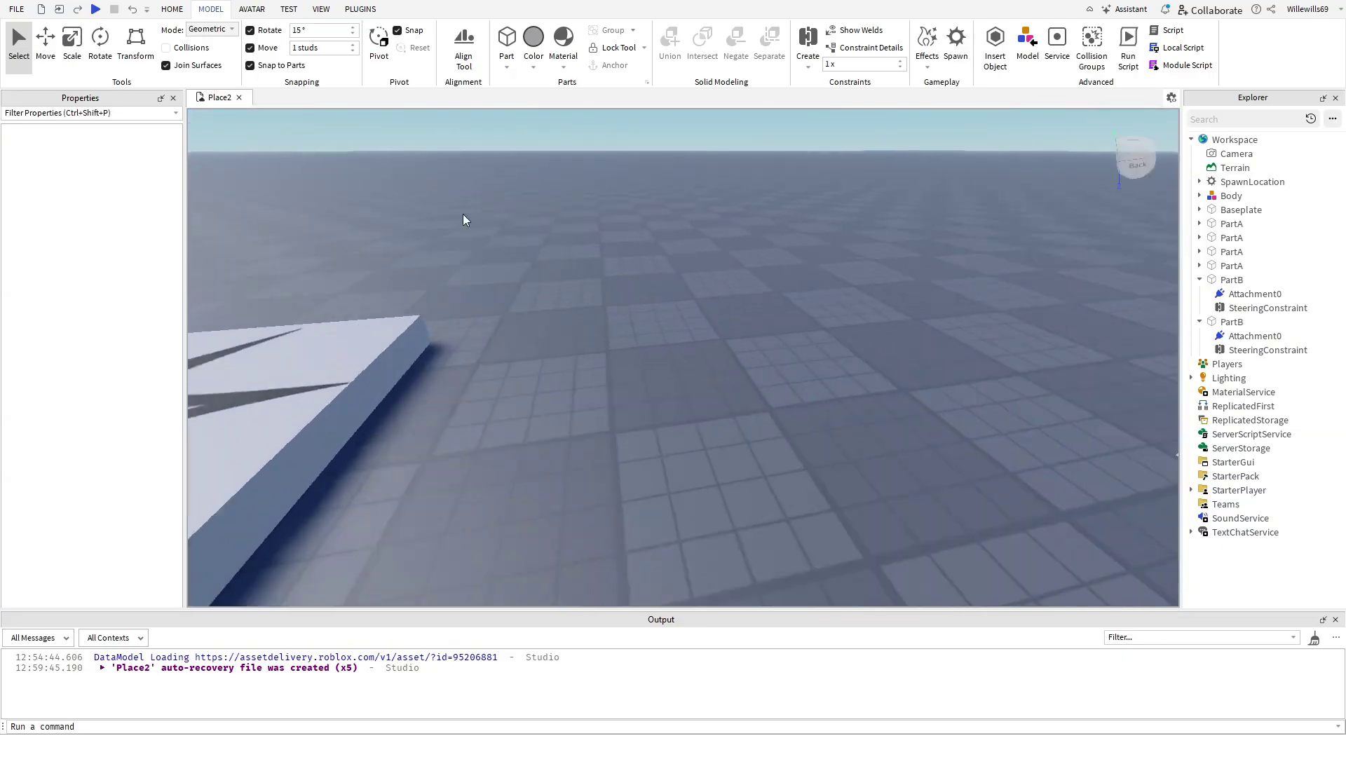
pyautogui.click(526, 146)
pyautogui.click(506, 41)
pyautogui.click(506, 41)
pyautogui.click(506, 40)
pyautogui.moveTo(511, 421); pyautogui.dragTo(511, 416, button='right')
pyautogui.press('s')
pyautogui.click(533, 349)
pyautogui.moveTo(580, 274); pyautogui.dragTo(664, 474)
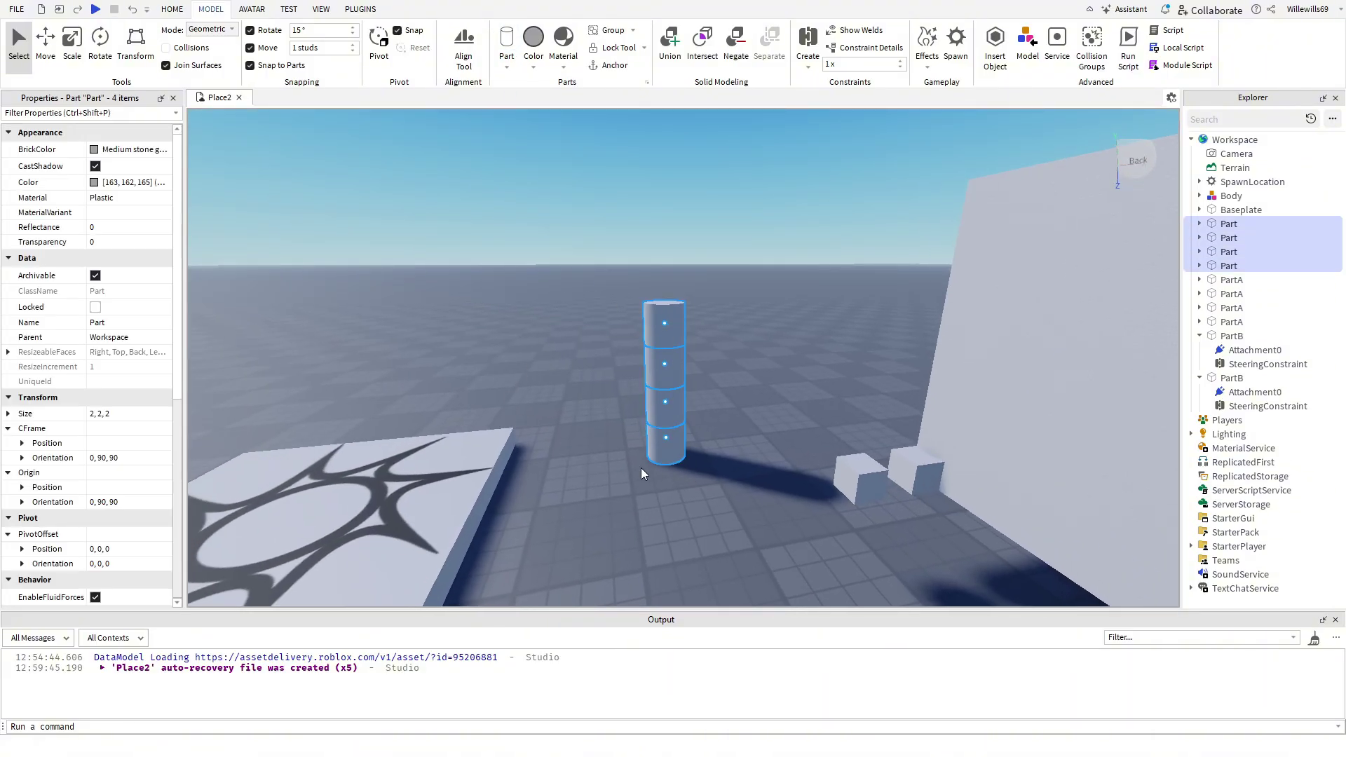
# Set the four cylinders' material to Rubber and their BrickColor to Black.
pyautogui.click(105, 198)
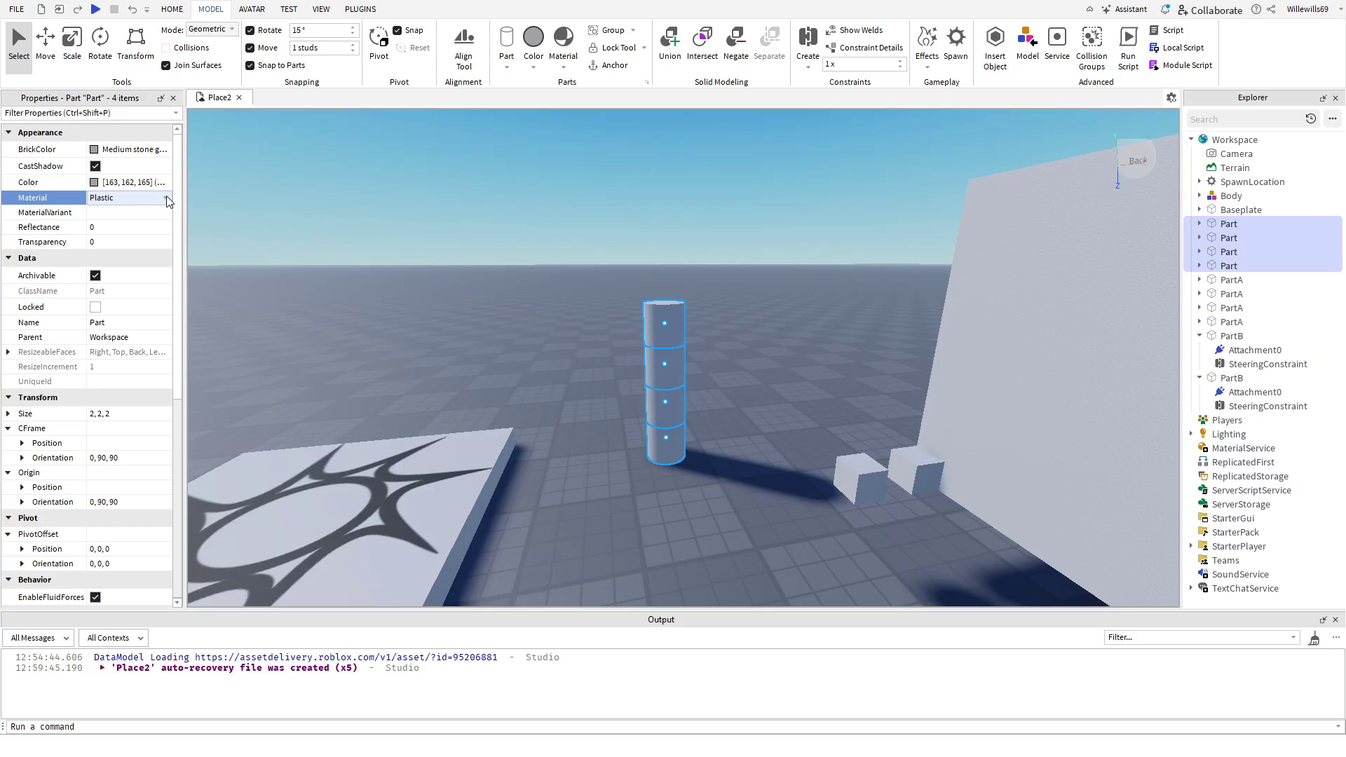
pyautogui.click(127, 242)
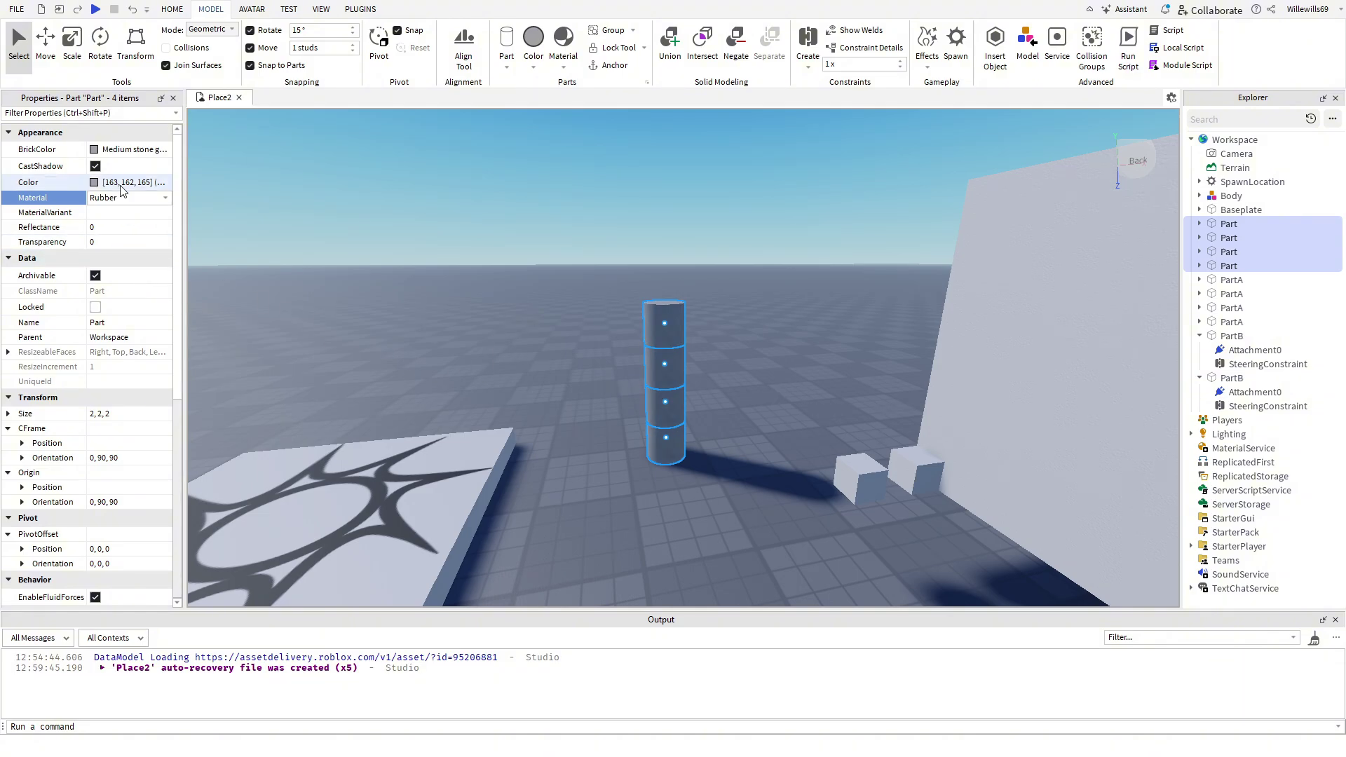
pyautogui.click(107, 156)
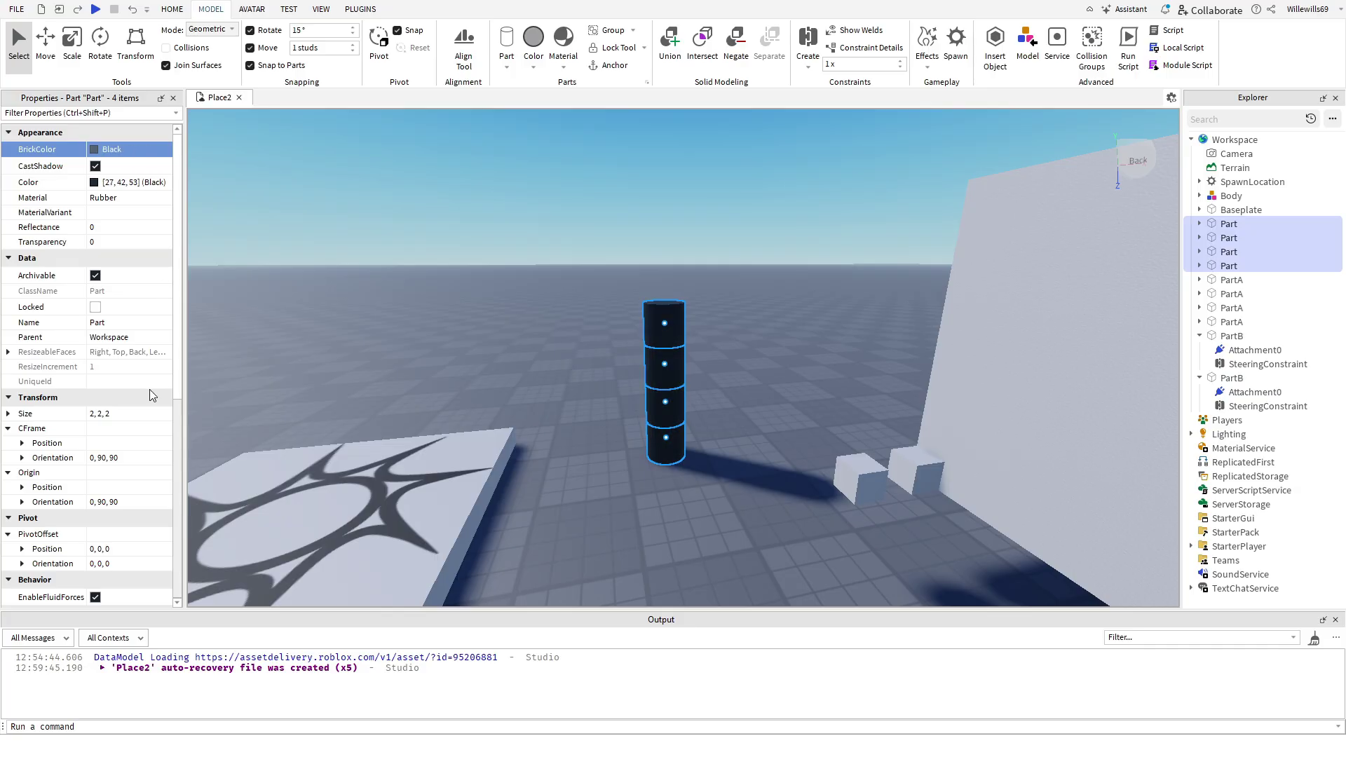
pyautogui.moveTo(523, 336); pyautogui.dragTo(523, 336, button='right')
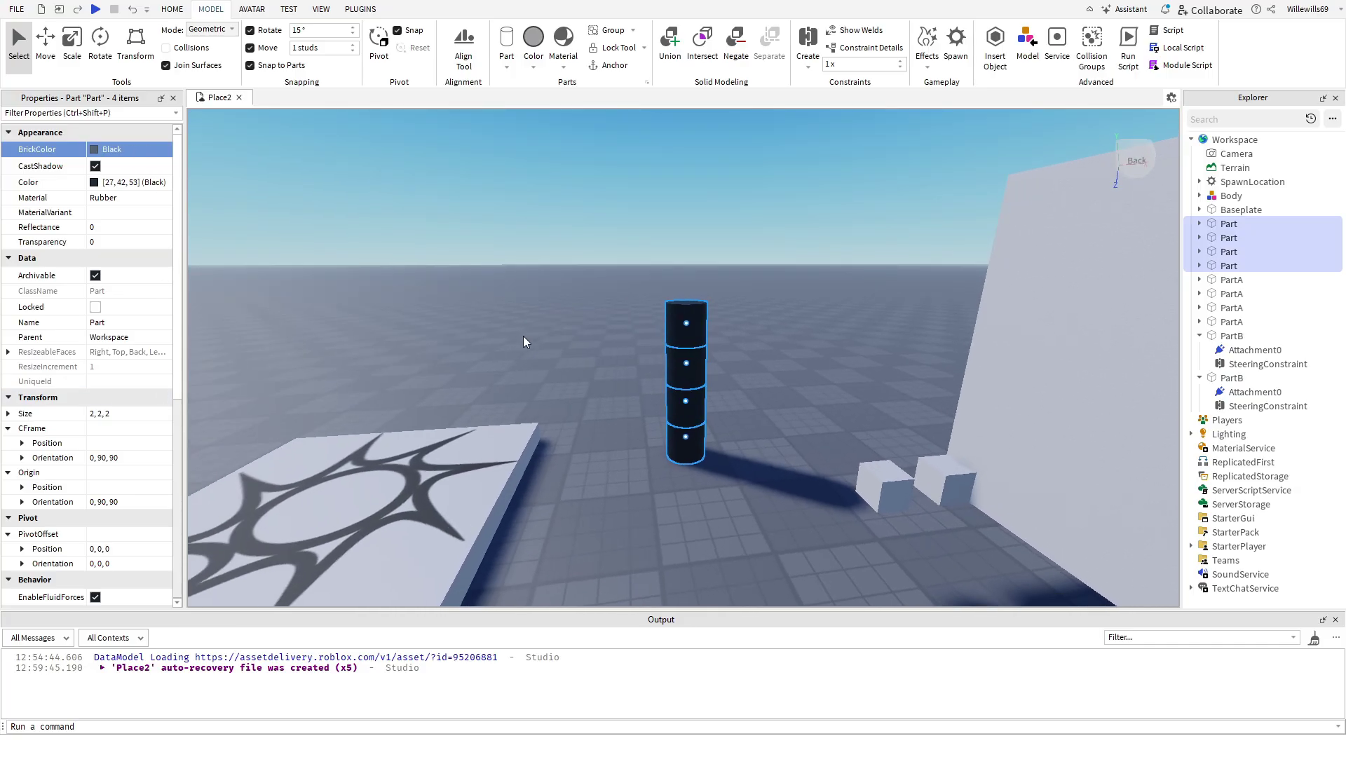
# Set the size of the four cylinders to 1, 4, 4 to form wheels.
pyautogui.click(145, 417)
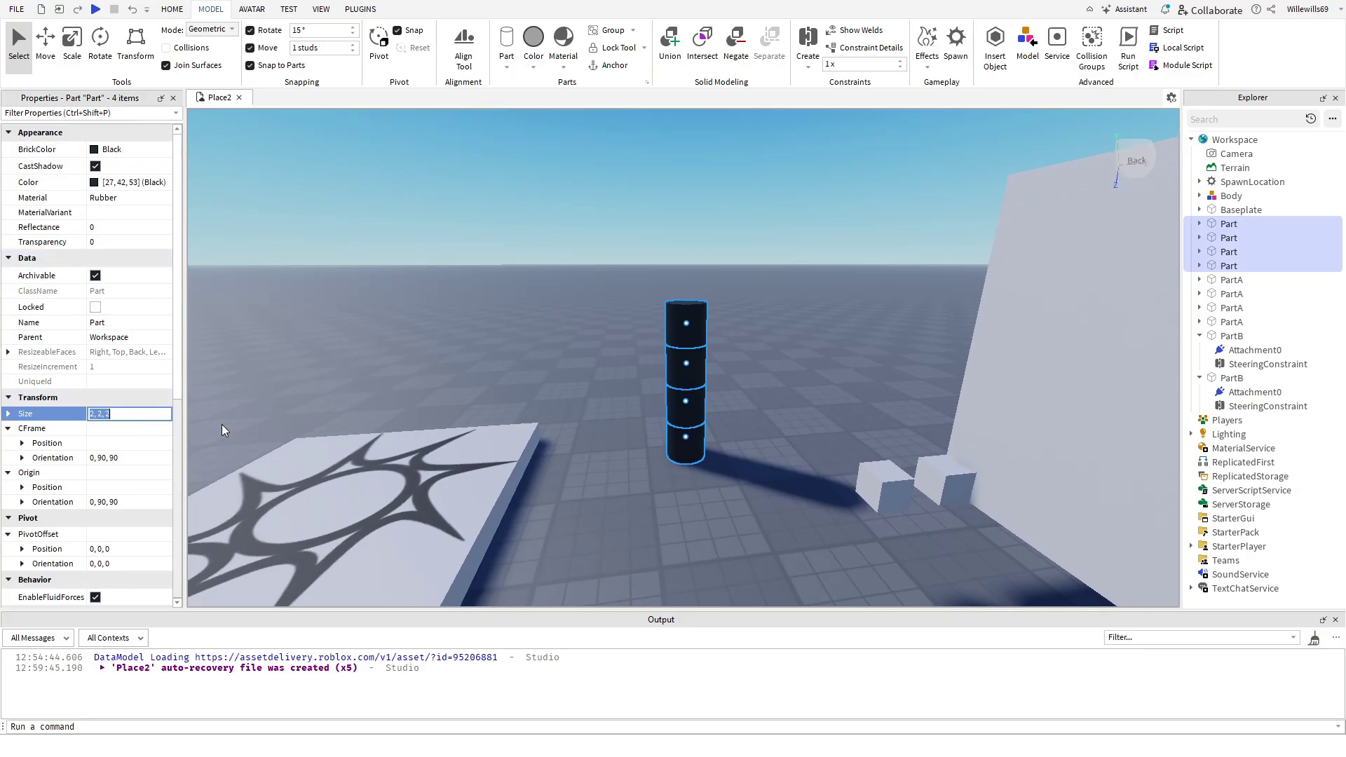
pyautogui.write('1, 4, 4')
pyautogui.press('Return')
pyautogui.click(478, 200)
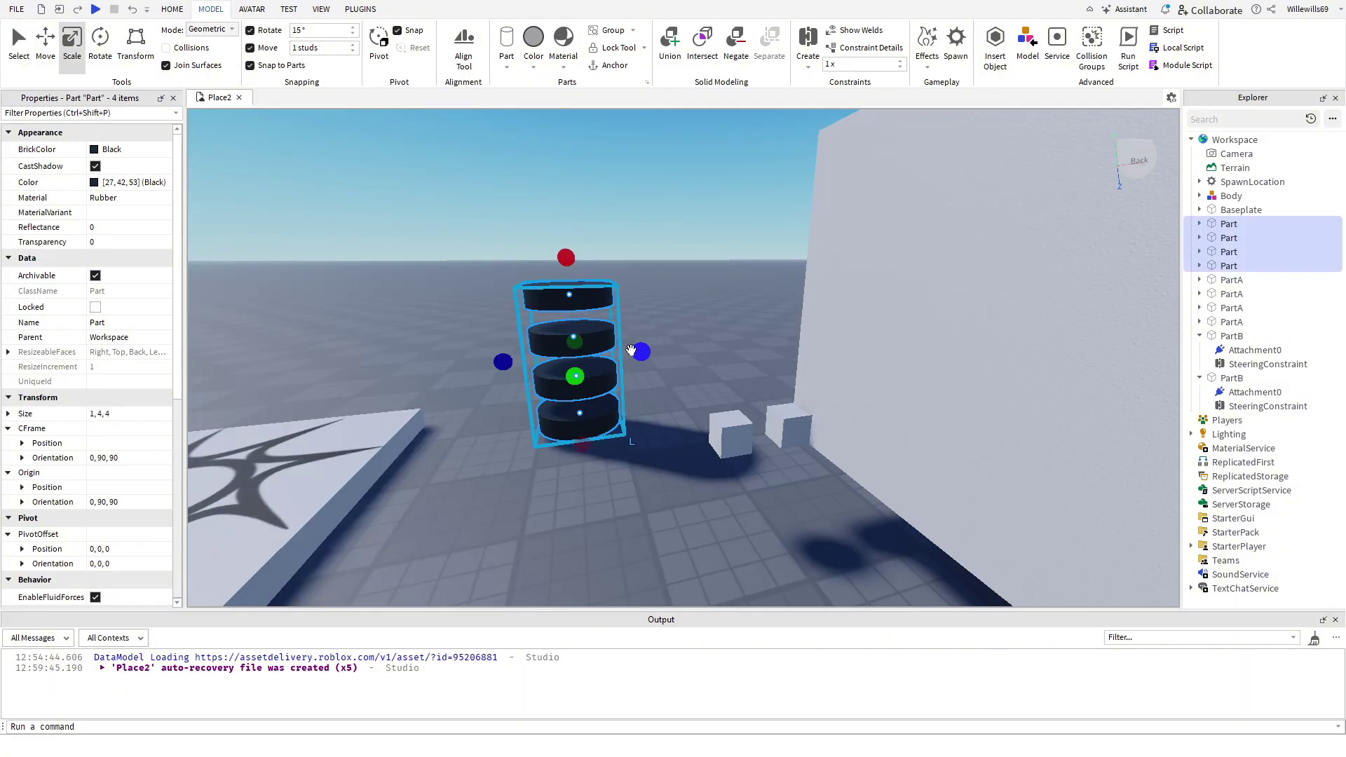
# Rotate the stack of four wheels onto its side so the wheels stand upright, and deselect them.
pyautogui.hotkey('ctrl', '4')
pyautogui.moveTo(637, 323); pyautogui.dragTo(532, 272)
pyautogui.click(497, 206)
pyautogui.moveTo(498, 204); pyautogui.dragTo(497, 205, button='right')
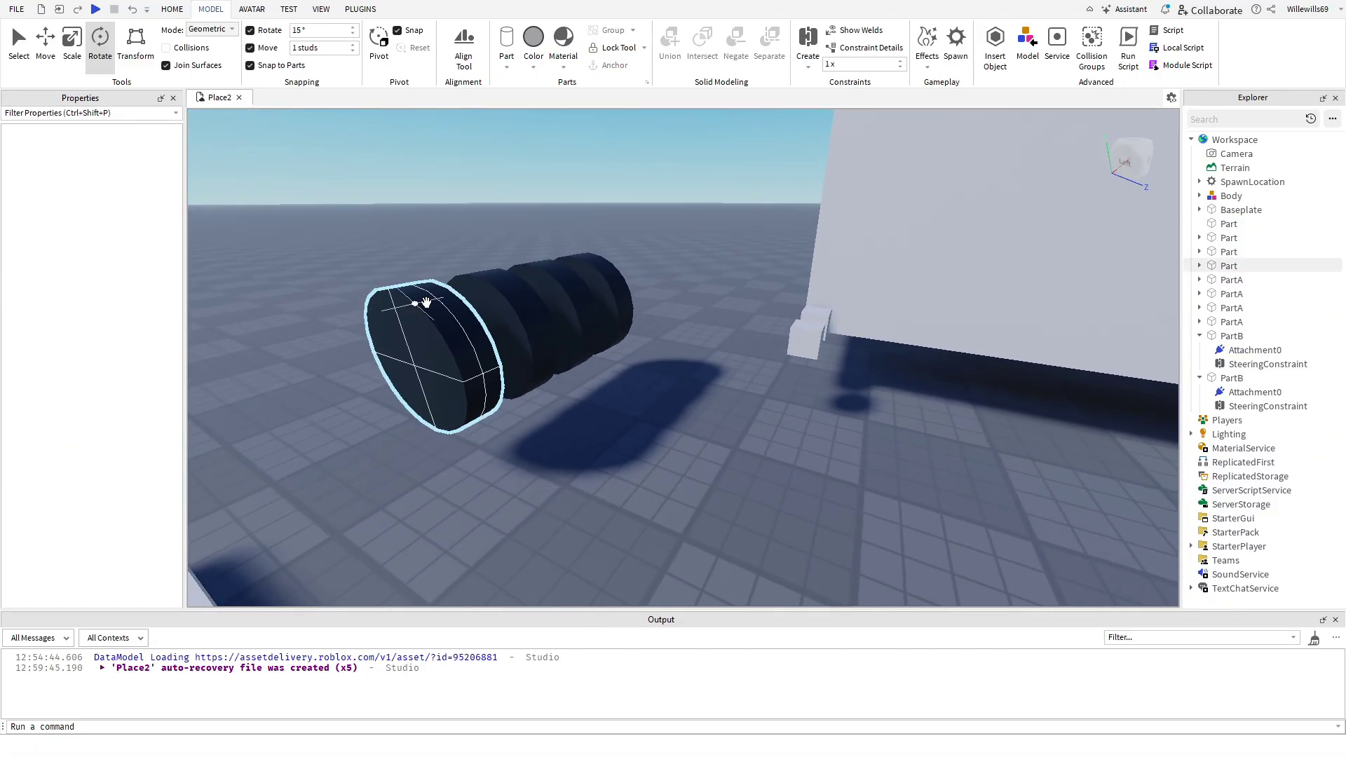
pyautogui.press('d')
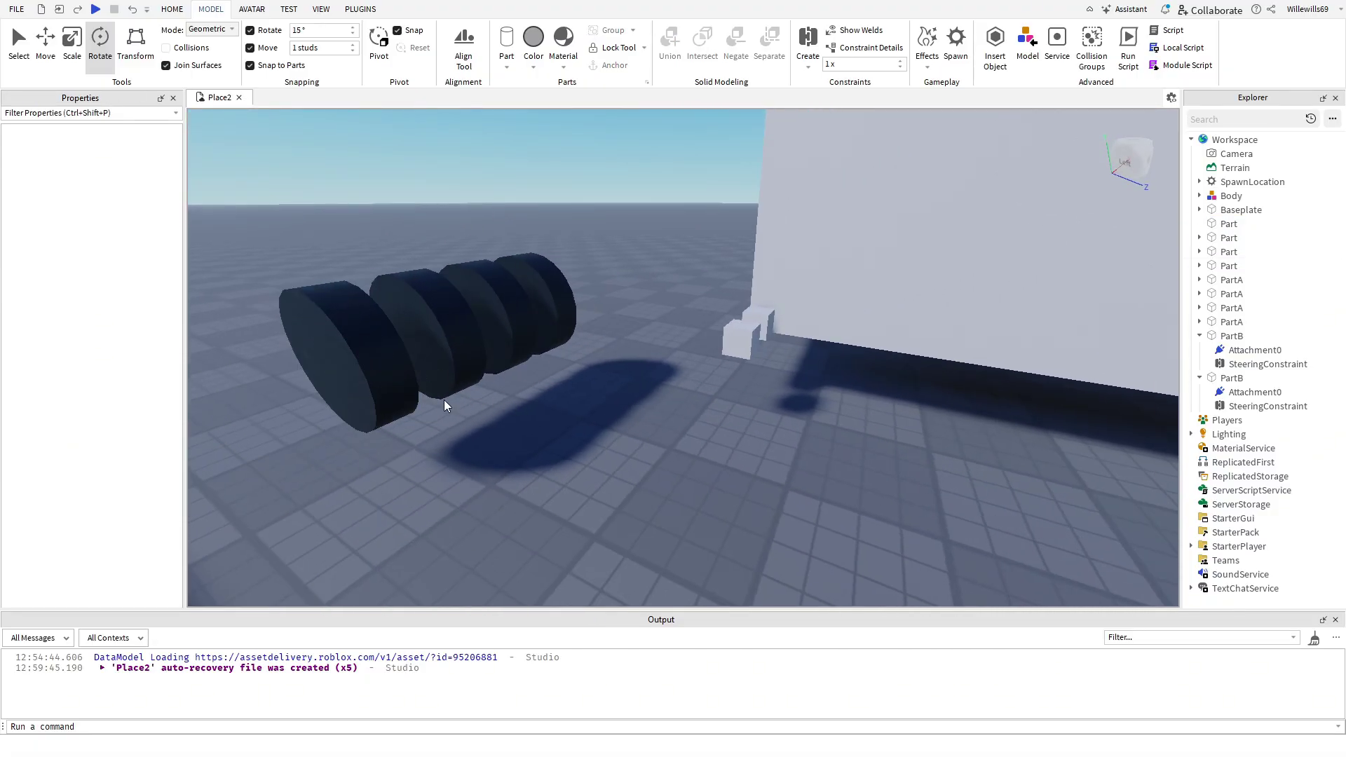
# Place one wheel beside a front PartB cube, facing it, and raise it off the ground.
pyautogui.moveTo(351, 359); pyautogui.dragTo(686, 443)
pyautogui.moveTo(730, 454); pyautogui.dragTo(711, 465)
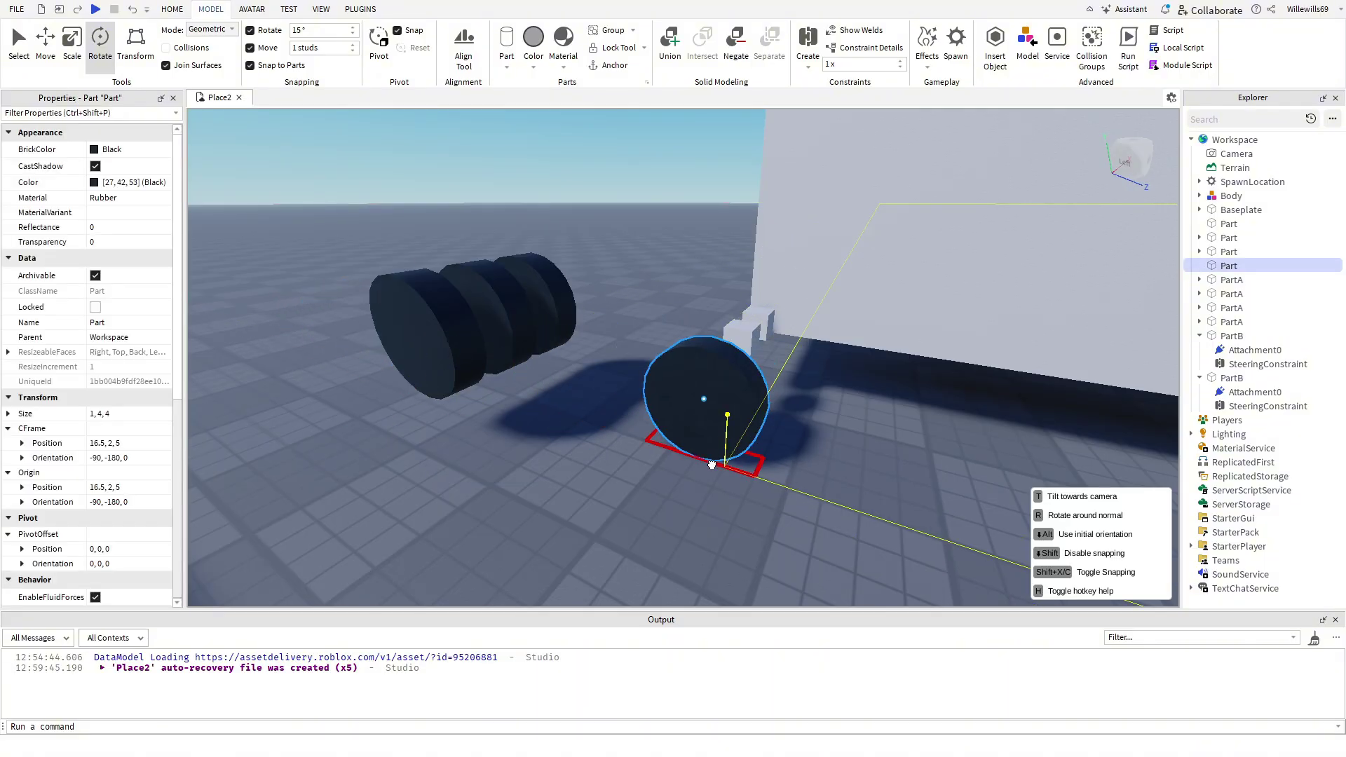
pyautogui.moveTo(743, 495); pyautogui.dragTo(733, 499, button='right')
pyautogui.press('d')
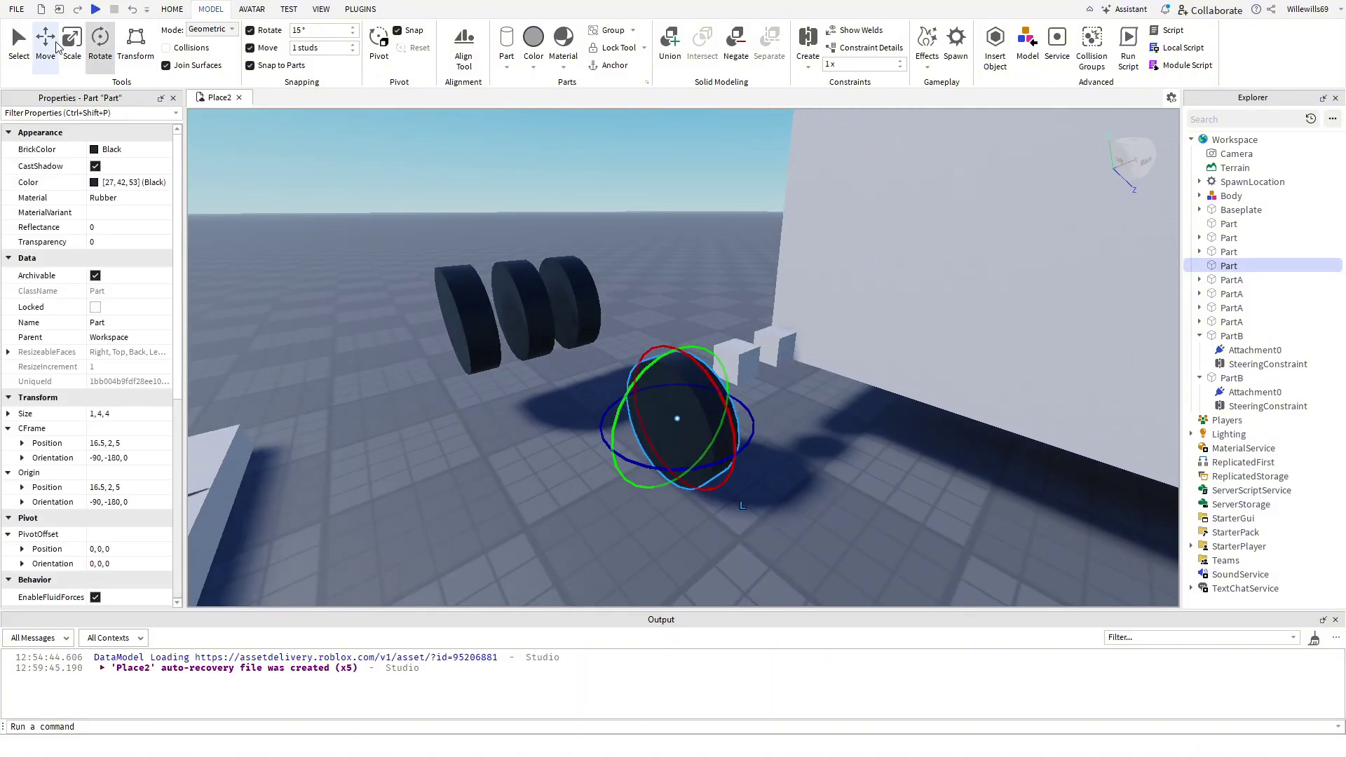
pyautogui.click(53, 44)
pyautogui.moveTo(681, 353); pyautogui.dragTo(681, 327)
pyautogui.moveTo(845, 533); pyautogui.dragTo(845, 532, button='right')
pyautogui.press('d')
# Set the move snapping to 0.5 studs and line up the first wheel with its PartB cube, leaving a gap.
pyautogui.click(334, 46)
pyautogui.write('0.5')
pyautogui.moveTo(729, 376); pyautogui.dragTo(715, 375)
pyautogui.moveTo(773, 360); pyautogui.dragTo(773, 361, button='right')
pyautogui.press('d')
pyautogui.moveTo(742, 334); pyautogui.dragTo(762, 335)
pyautogui.moveTo(726, 473); pyautogui.dragTo(726, 473, button='right')
pyautogui.press('d')
pyautogui.moveTo(728, 341); pyautogui.dragTo(729, 329)
pyautogui.moveTo(781, 242); pyautogui.dragTo(781, 243, button='right')
# Move a second wheel outside the PartB cube on the opposite front side of the car.
pyautogui.click(781, 242)
pyautogui.press('a')
pyautogui.click(396, 533)
pyautogui.moveTo(587, 564); pyautogui.dragTo(586, 565, button='right')
pyautogui.moveTo(727, 401)
pyautogui.mouseDown()
pyautogui.moveTo(690, 401)
pyautogui.moveTo(700, 401)
pyautogui.mouseUp()
pyautogui.moveTo(684, 507); pyautogui.dragTo(684, 507, button='right')
pyautogui.moveTo(712, 430); pyautogui.dragTo(697, 431)
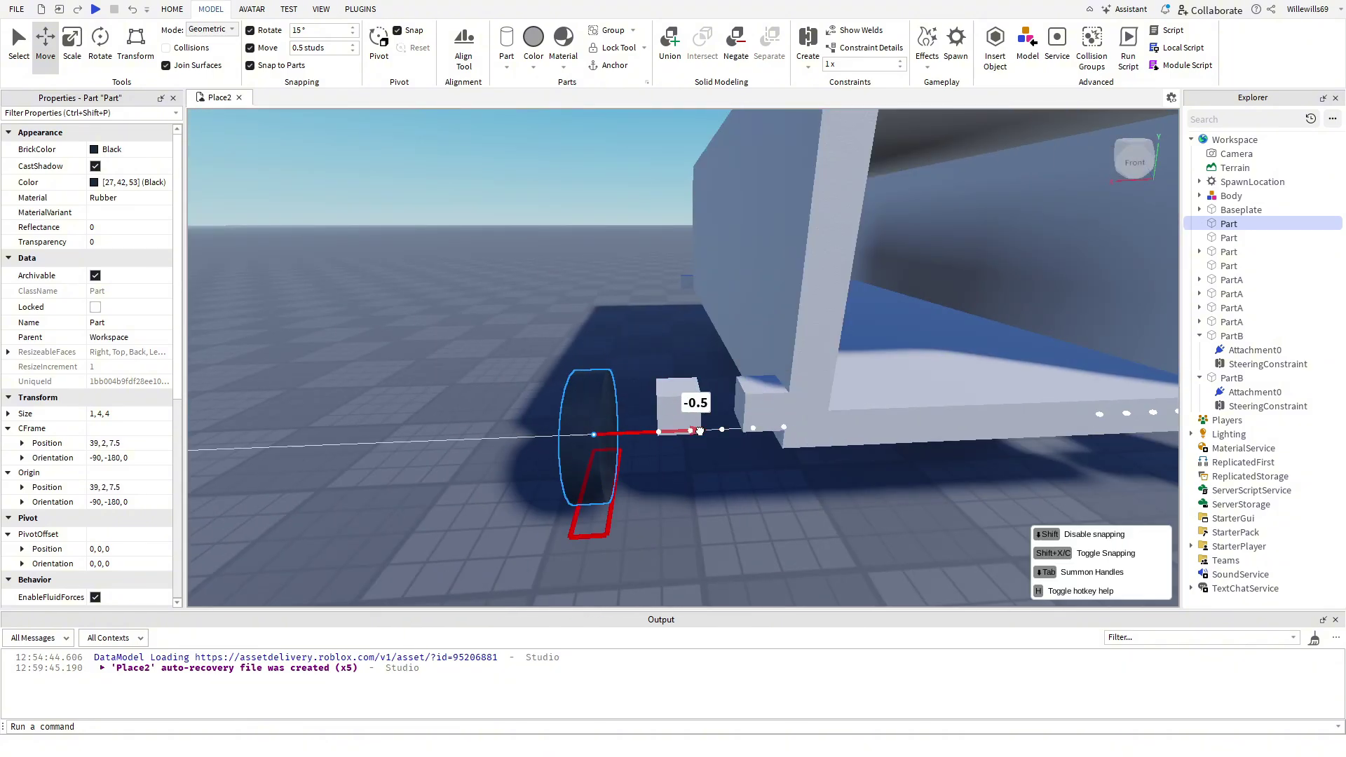
pyautogui.moveTo(697, 448); pyautogui.dragTo(697, 449, button='right')
# Raise the second front wheel and line it up with its PartB cube, leaving a small gap.
pyautogui.moveTo(701, 438); pyautogui.dragTo(667, 445)
pyautogui.moveTo(757, 342); pyautogui.dragTo(757, 327)
pyautogui.moveTo(535, 408); pyautogui.dragTo(535, 408, button='right')
pyautogui.moveTo(684, 443); pyautogui.dragTo(690, 394)
pyautogui.press('d')
pyautogui.moveTo(697, 393); pyautogui.dragTo(696, 393, button='right')
pyautogui.moveTo(698, 370); pyautogui.dragTo(655, 370)
pyautogui.click(775, 428)
# Place the third wheel beside a rear PartA cube and raise it off the ground.
pyautogui.press('a')
pyautogui.moveTo(775, 428); pyautogui.dragTo(775, 427, button='right')
pyautogui.moveTo(753, 455); pyautogui.dragTo(746, 495)
pyautogui.moveTo(746, 494); pyautogui.dragTo(746, 495, button='right')
pyautogui.moveTo(746, 495); pyautogui.dragTo(728, 340)
pyautogui.moveTo(727, 340); pyautogui.dragTo(727, 341, button='right')
pyautogui.moveTo(622, 345); pyautogui.dragTo(620, 315)
pyautogui.moveTo(822, 491); pyautogui.dragTo(792, 558, button='right')
pyautogui.click(791, 559)
# Position the fourth wheel beside the remaining rear PartA cube at a matching height.
pyautogui.moveTo(708, 448); pyautogui.dragTo(678, 471)
pyautogui.moveTo(866, 481); pyautogui.dragTo(866, 480, button='right')
pyautogui.moveTo(674, 368); pyautogui.dragTo(675, 338)
pyautogui.moveTo(674, 338); pyautogui.dragTo(674, 338, button='right')
pyautogui.moveTo(690, 470); pyautogui.dragTo(688, 426)
pyautogui.moveTo(687, 425); pyautogui.dragTo(655, 541, button='right')
pyautogui.click(750, 401)
pyautogui.click(486, 237)
# Create a hinge constraint from the inner face of one front wheel to the outer face of its PartB cube.
pyautogui.moveTo(486, 237); pyautogui.dragTo(486, 232, button='right')
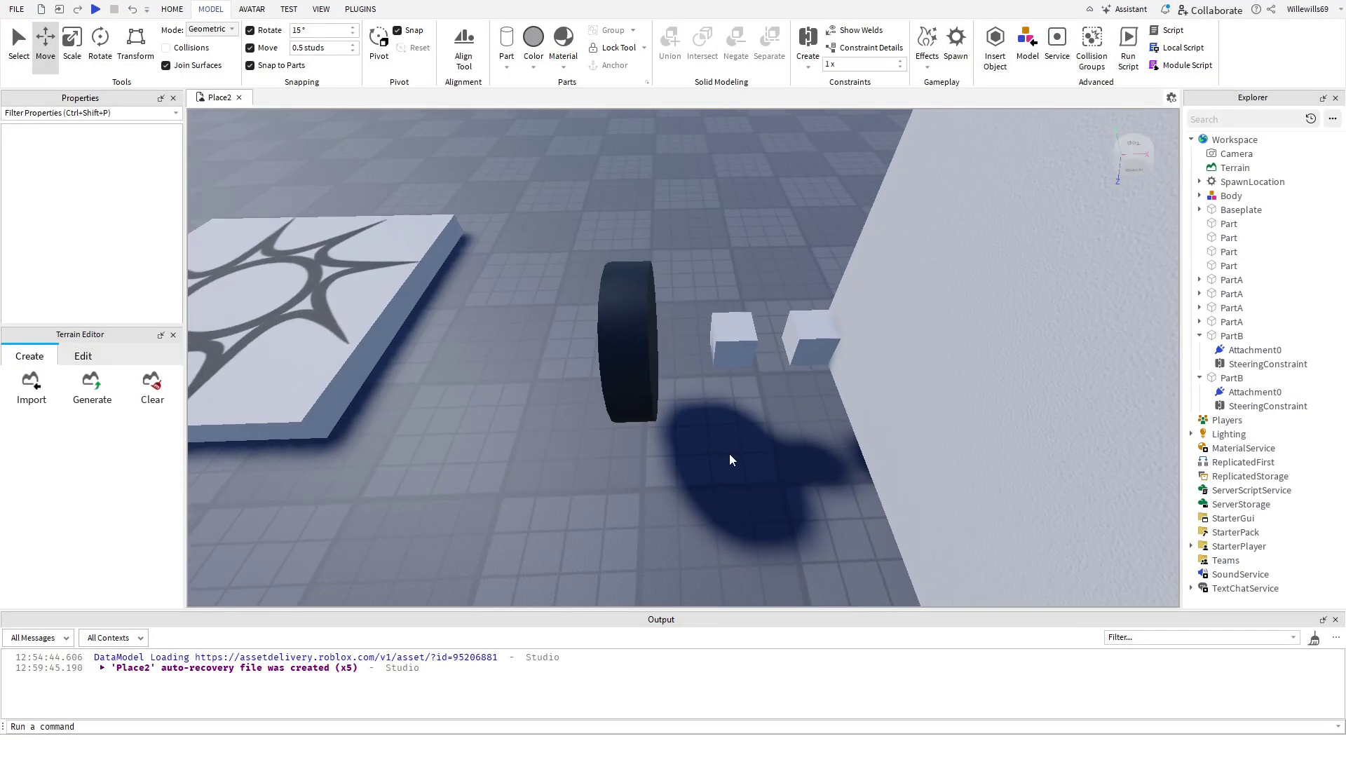
pyautogui.press('w')
pyautogui.moveTo(729, 454); pyautogui.dragTo(730, 454, button='right')
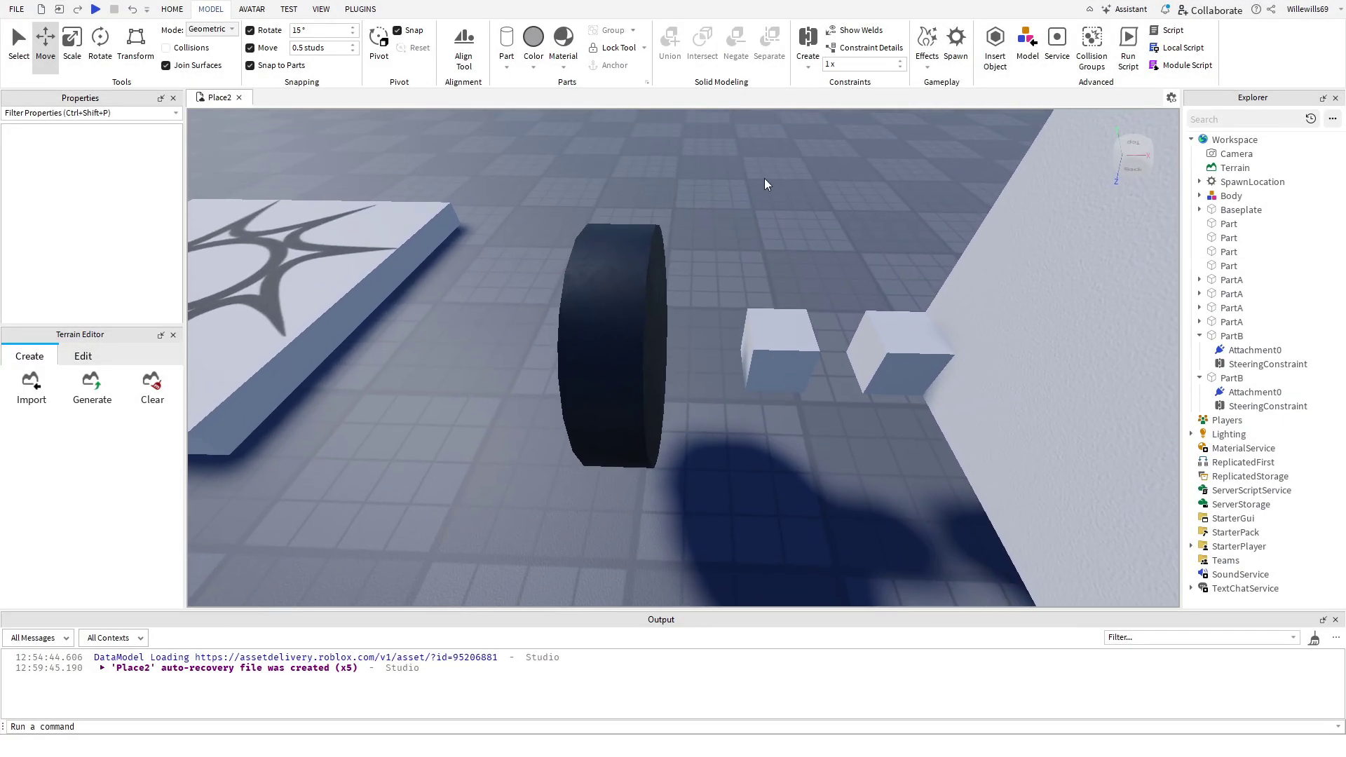
pyautogui.click(805, 42)
pyautogui.moveTo(685, 203); pyautogui.dragTo(693, 205, button='right')
pyautogui.press('w')
pyautogui.press('s')
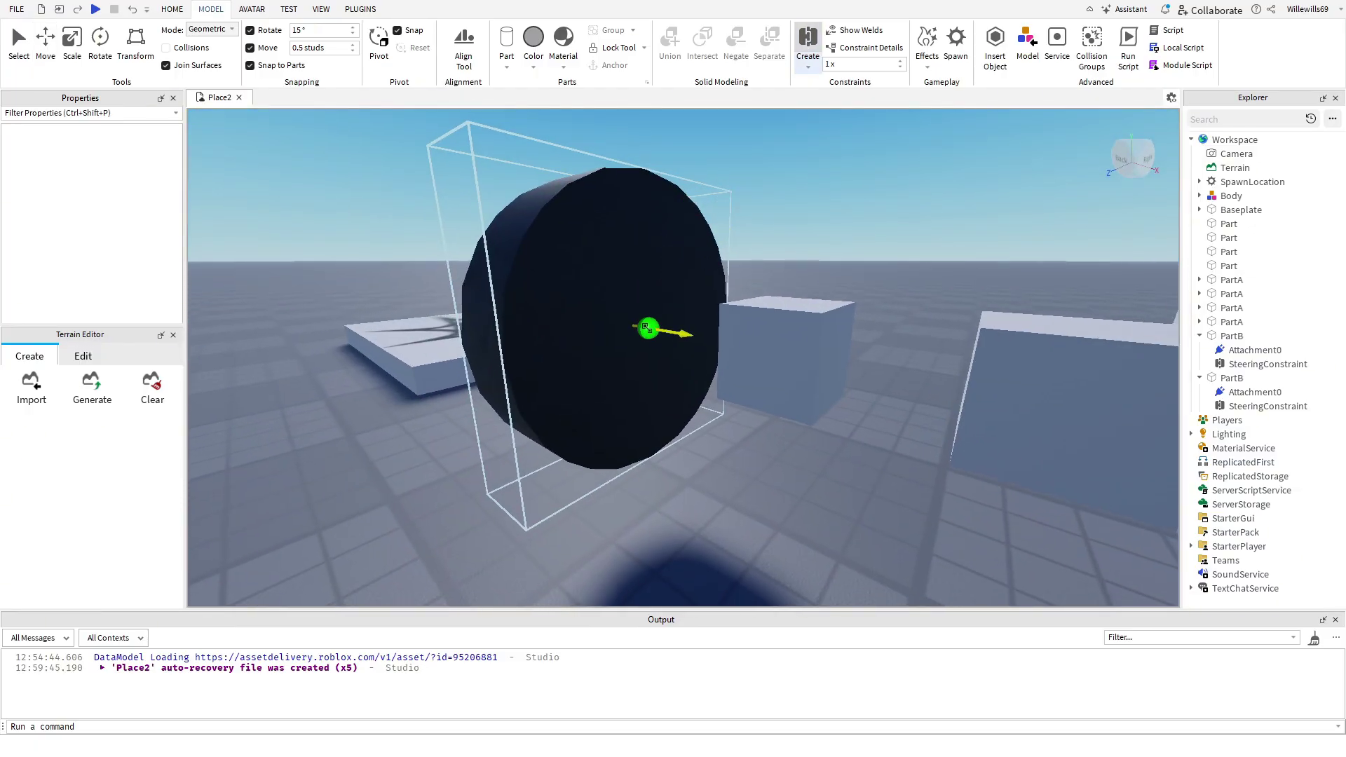
pyautogui.click(647, 327)
pyautogui.press('a')
pyautogui.moveTo(653, 354); pyautogui.dragTo(653, 354, button='right')
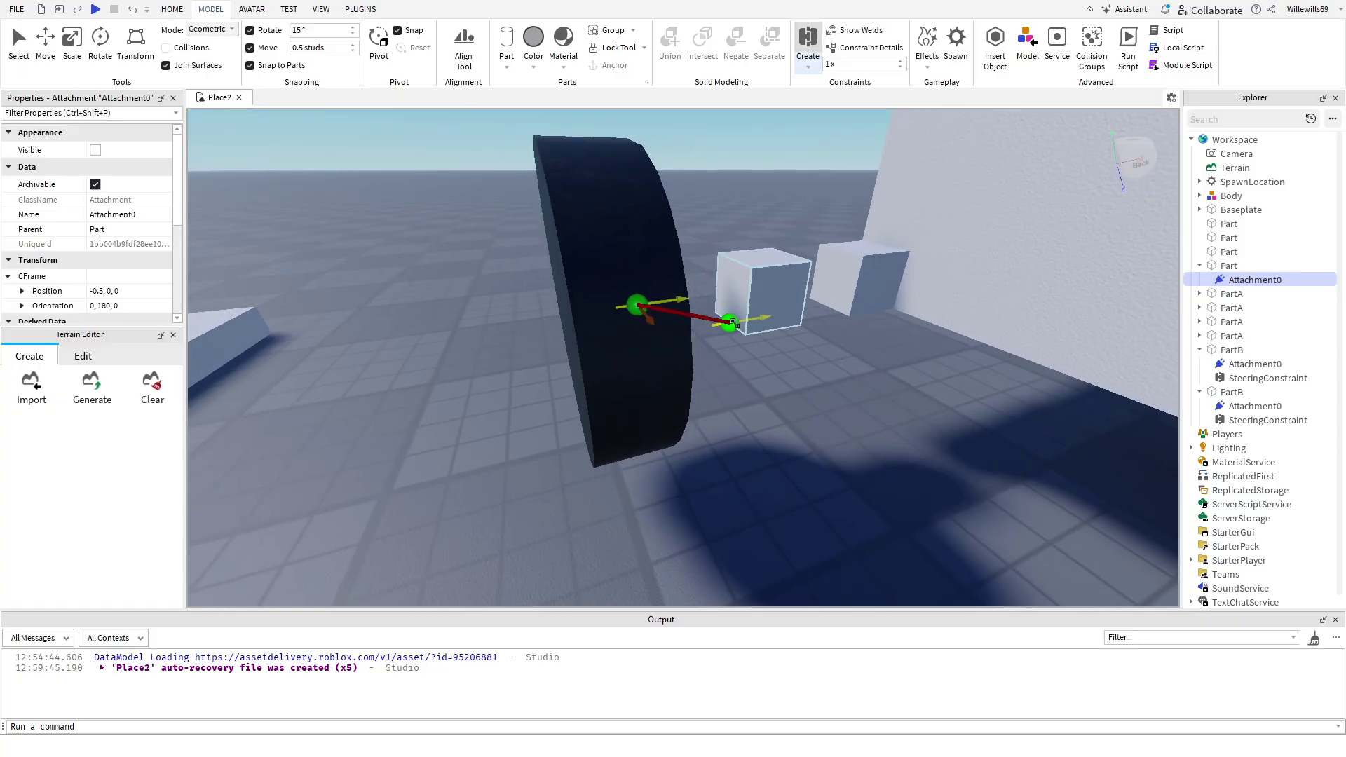
pyautogui.click(731, 293)
# Hinge the second front wheel's inner face to the outer face of its PartB cube.
pyautogui.moveTo(791, 405); pyautogui.dragTo(791, 405, button='right')
pyautogui.press('s')
pyautogui.press('d')
pyautogui.click(806, 32)
pyautogui.moveTo(656, 133); pyautogui.dragTo(656, 132, button='right')
pyautogui.moveTo(653, 291); pyautogui.dragTo(642, 294, button='right')
pyautogui.press('a')
pyautogui.click(642, 294)
pyautogui.press('d')
pyautogui.click(664, 293)
# Hinge a rear wheel's inner face to the outer face of its PartA cube.
pyautogui.moveTo(659, 351); pyautogui.dragTo(659, 351, button='right')
pyautogui.press('s')
pyautogui.click(801, 55)
pyautogui.click(739, 336)
pyautogui.moveTo(739, 336); pyautogui.dragTo(739, 336, button='right')
pyautogui.press('w')
pyautogui.click(721, 313)
# Hinge the last rear wheel's inner face to the outer face of the remaining PartA cube.
pyautogui.moveTo(697, 390); pyautogui.dragTo(697, 391, button='right')
pyautogui.click(805, 53)
pyautogui.click(632, 328)
pyautogui.moveTo(632, 327); pyautogui.dragTo(632, 327, button='right')
pyautogui.click(686, 289)
# Turn on Constraint Details and shift the misaligned rear wheel along the car's length toward its PartA cube's centre line.
pyautogui.press('s')
pyautogui.moveTo(709, 397); pyautogui.dragTo(709, 398, button='right')
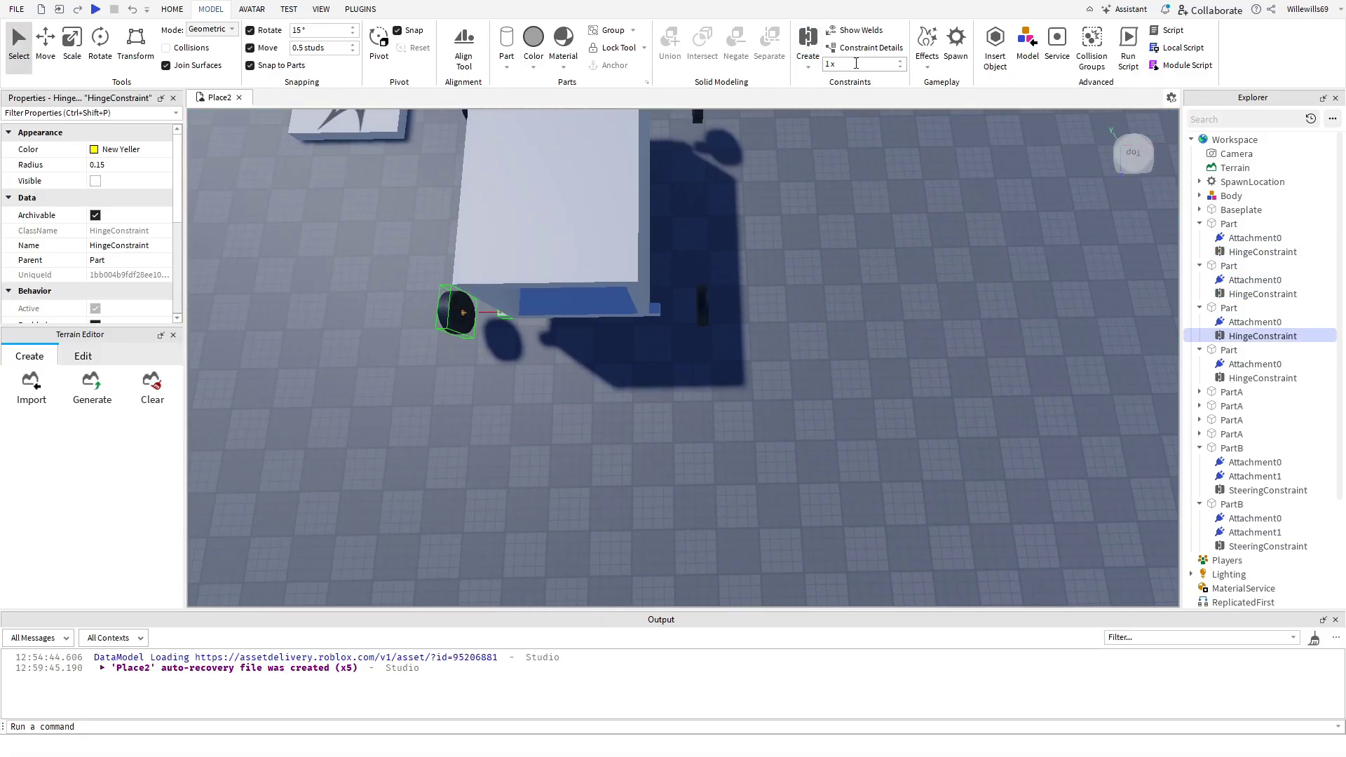
pyautogui.scroll(5, 748, 279)
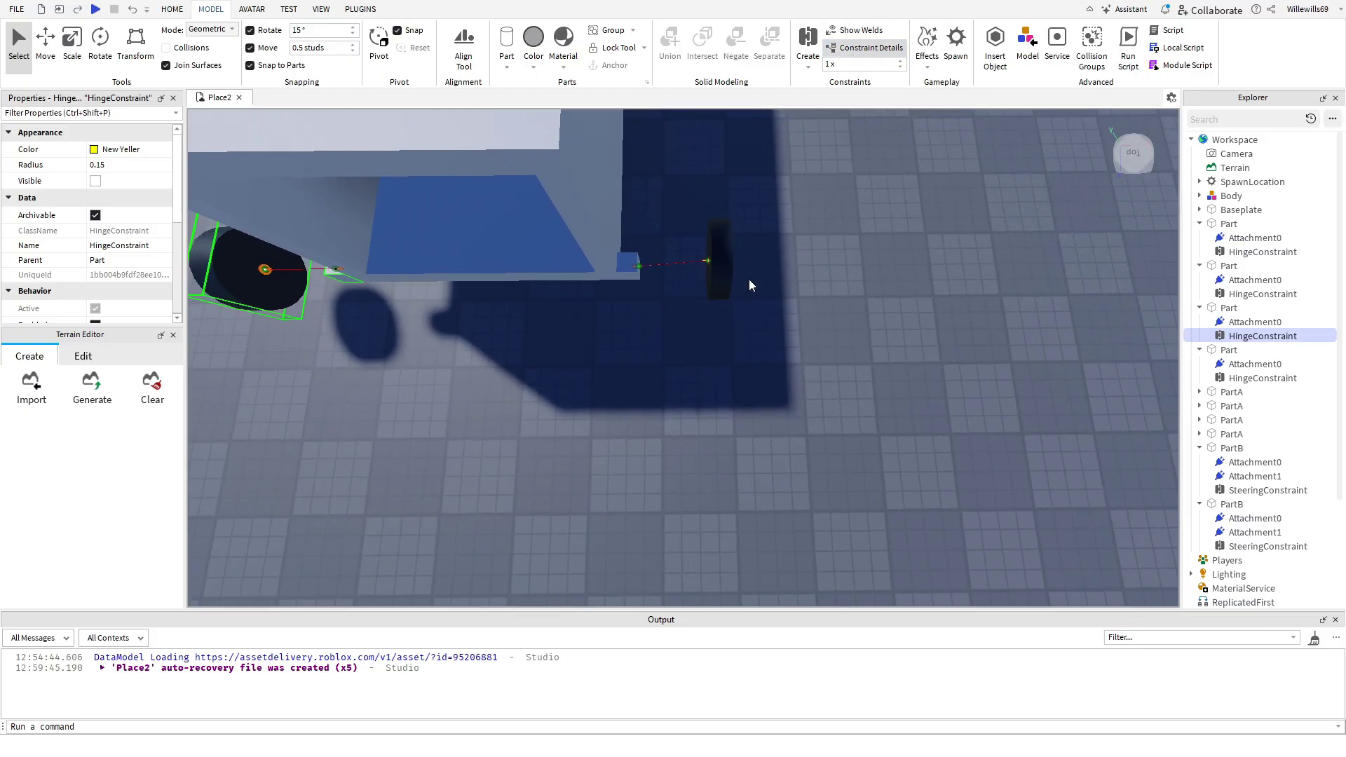
pyautogui.click(46, 40)
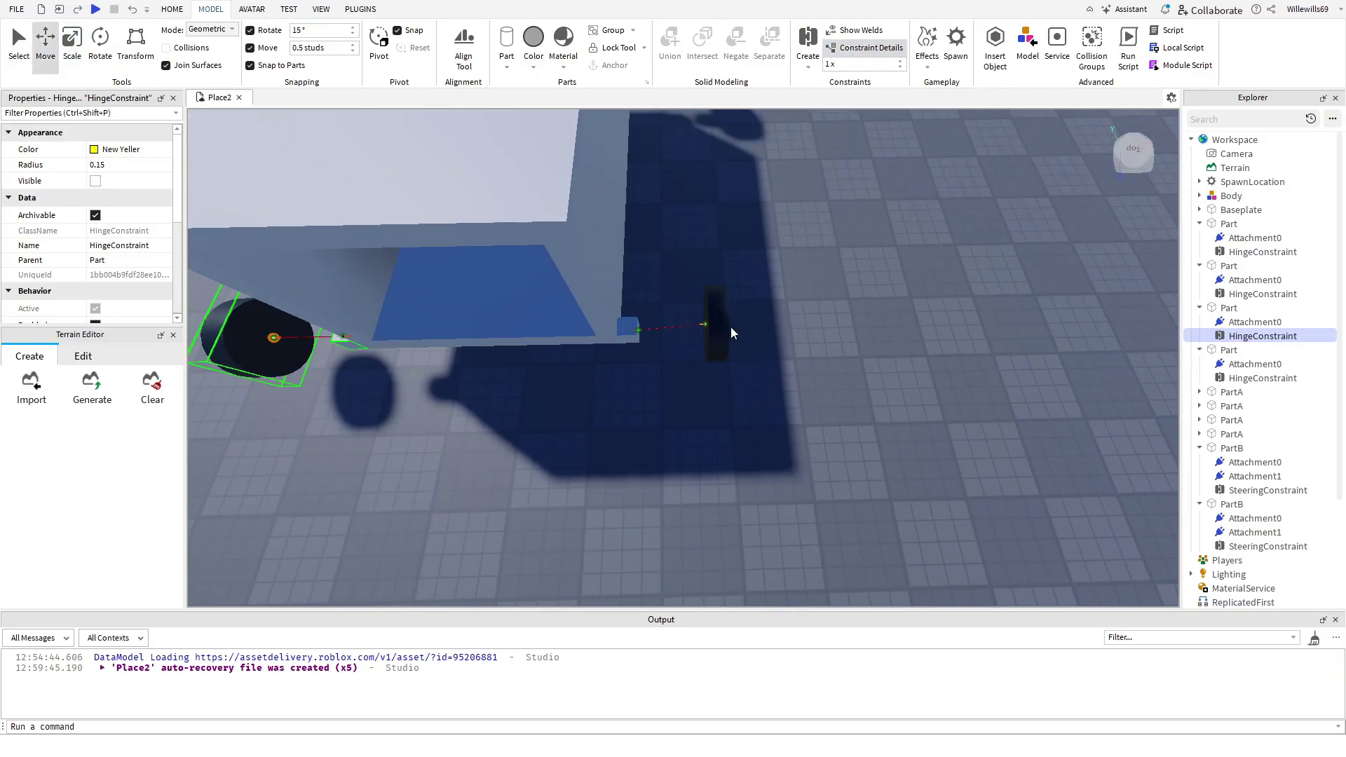
pyautogui.click(725, 326)
pyautogui.moveTo(721, 399); pyautogui.dragTo(722, 418)
pyautogui.scroll(3, 659, 422)
# Raise the same rear wheel to level its hinge attachment with the one on the PartA cube, and deselect it.
pyautogui.moveTo(659, 422); pyautogui.dragTo(627, 411, button='right')
pyautogui.moveTo(653, 234); pyautogui.dragTo(623, 225, button='right')
pyautogui.click(628, 199)
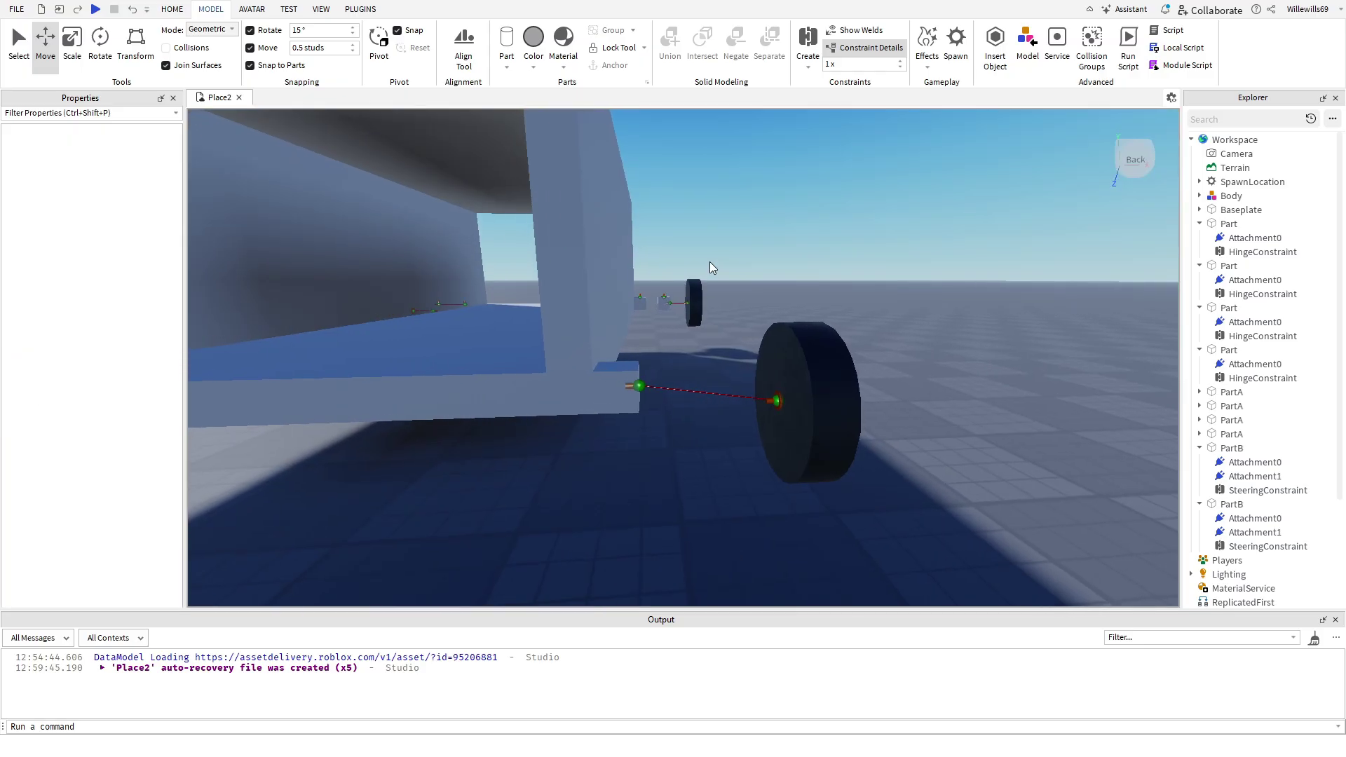
pyautogui.press('d')
pyautogui.click(695, 386)
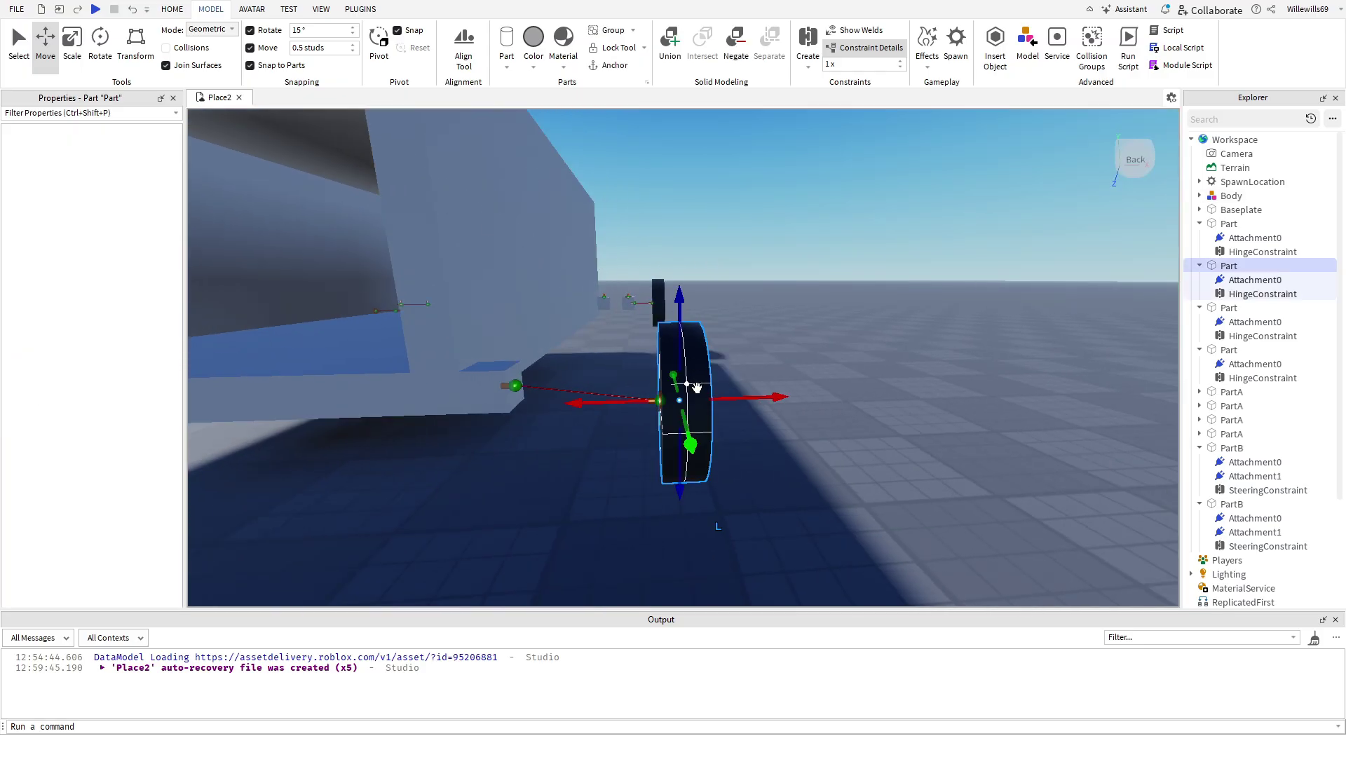
pyautogui.moveTo(679, 296); pyautogui.dragTo(680, 275)
pyautogui.click(636, 208)
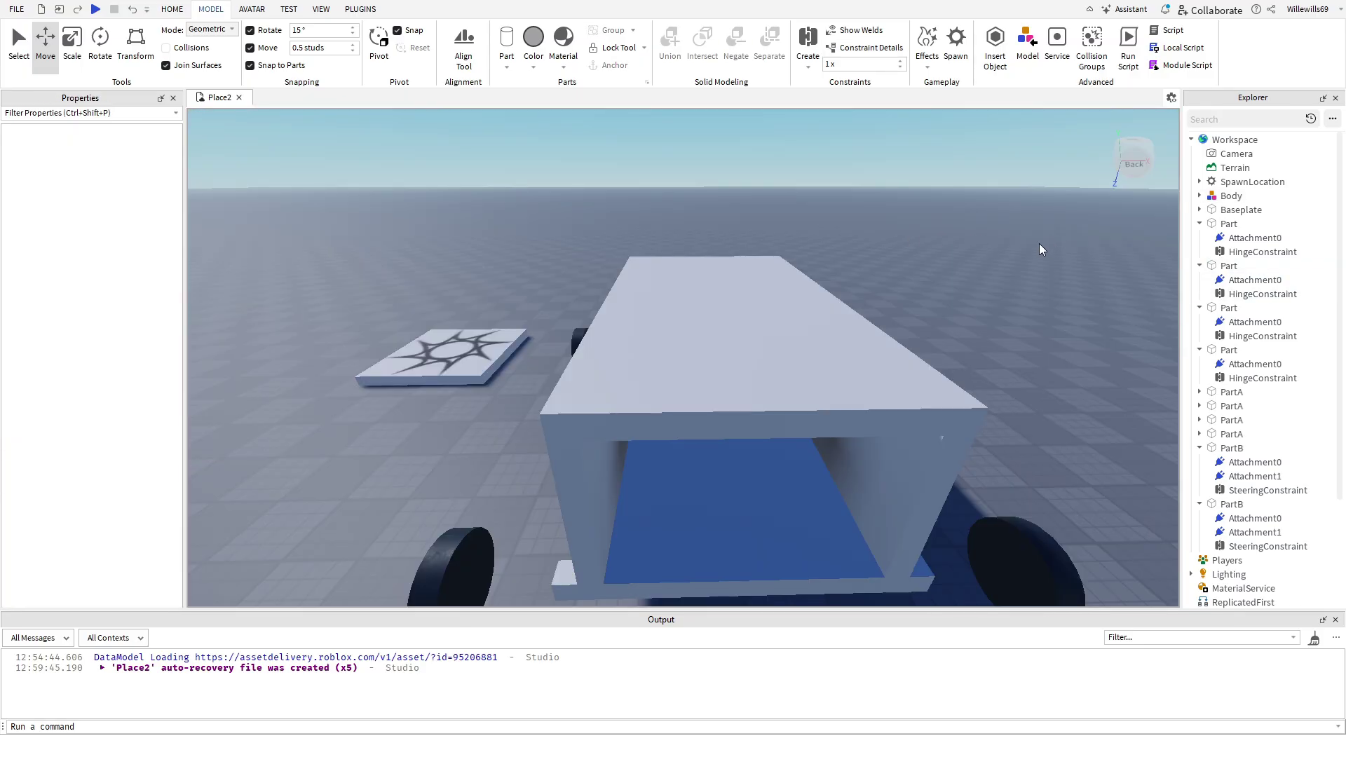
# Rename the HingeConstraints under the four wheel parts as WheelConstraint and deselect them.
pyautogui.click(1261, 251)
pyautogui.keyDown('ctrl'); pyautogui.click(1261, 294); pyautogui.keyUp('ctrl')
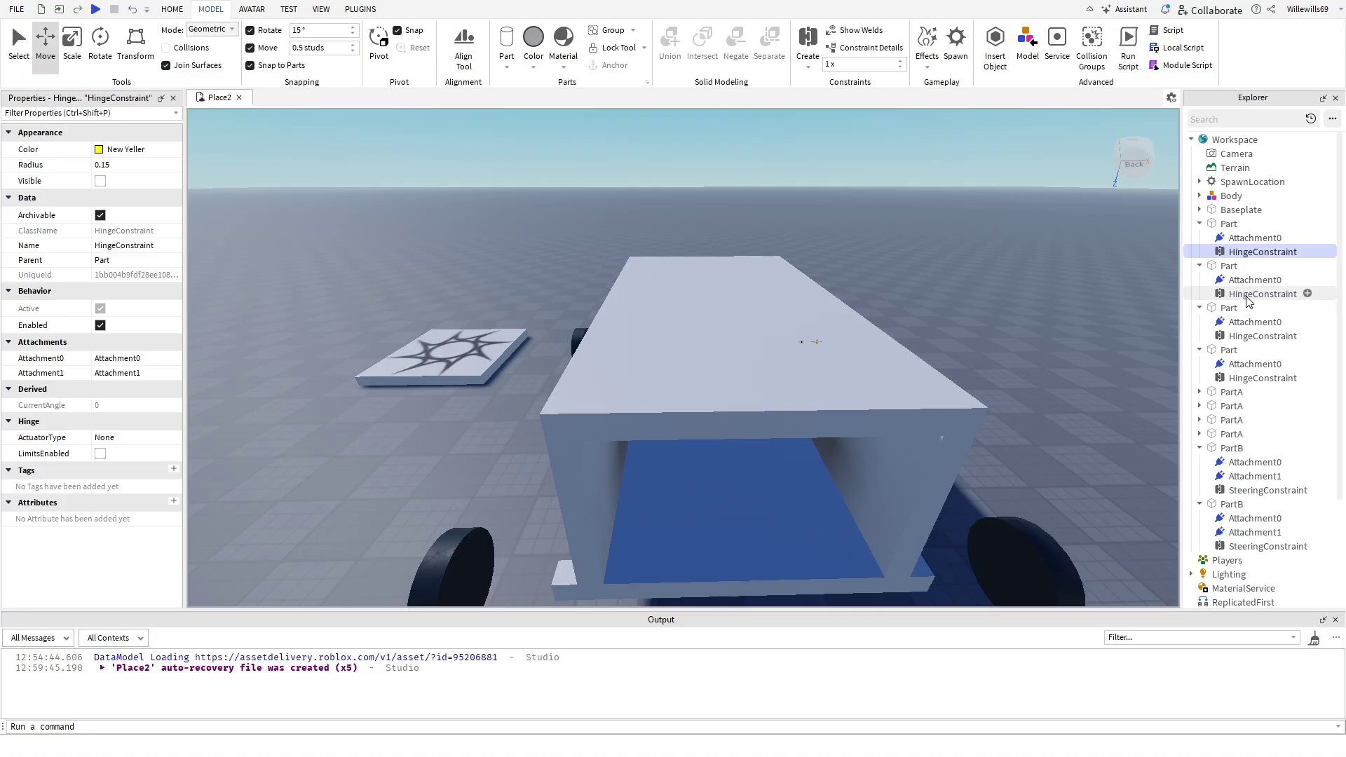
pyautogui.keyDown('ctrl'); pyautogui.click(1249, 335); pyautogui.keyUp('ctrl')
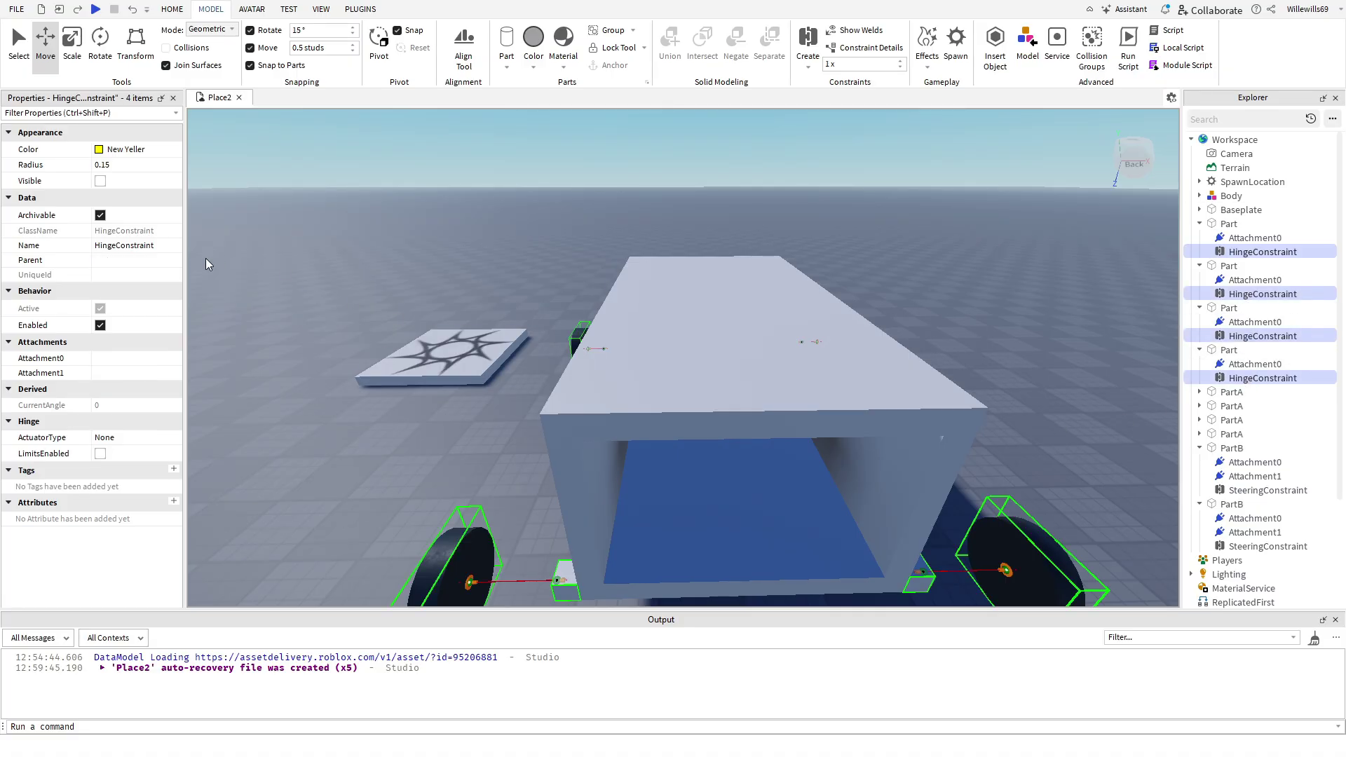
pyautogui.click(150, 247)
pyautogui.write('Wheel')
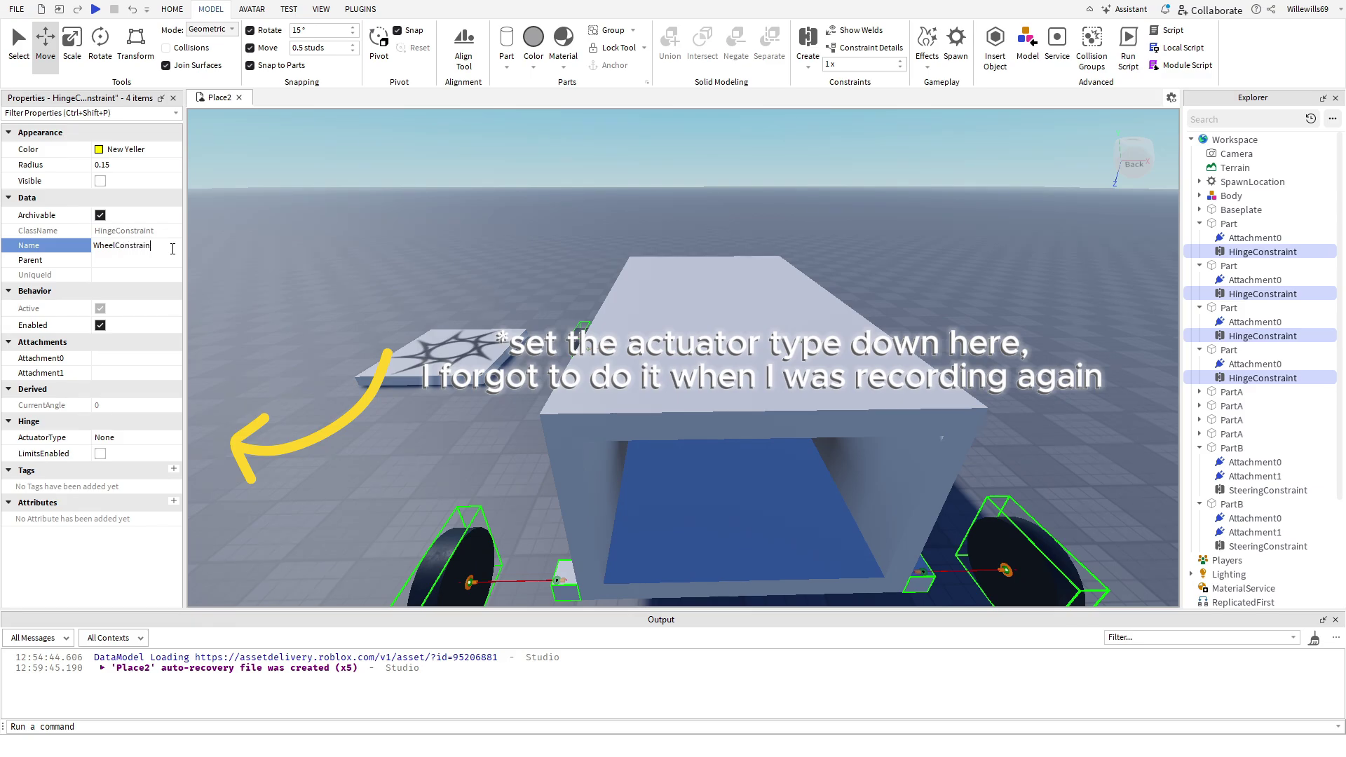
pyautogui.write('Constraint')
pyautogui.press('Return')
pyautogui.click(1066, 267)
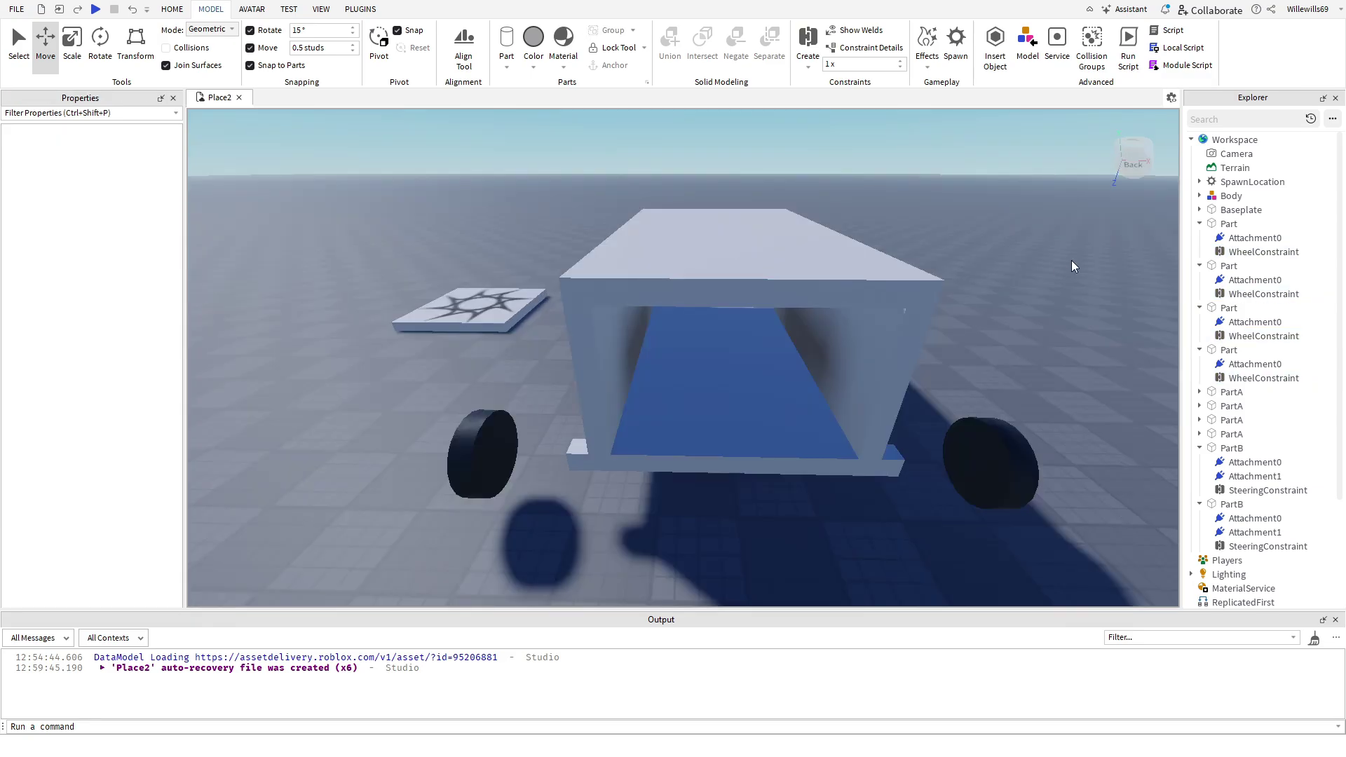
# Collapse the four wheel parts in the hierarchy and rename them all as Wheel.
pyautogui.click(1199, 224)
pyautogui.click(1199, 237)
pyautogui.click(1199, 252)
pyautogui.click(1199, 265)
pyautogui.click(1228, 226)
pyautogui.keyDown('ctrl'); pyautogui.click(1227, 239); pyautogui.keyUp('ctrl')
pyautogui.keyDown('ctrl'); pyautogui.click(1225, 252); pyautogui.keyUp('ctrl')
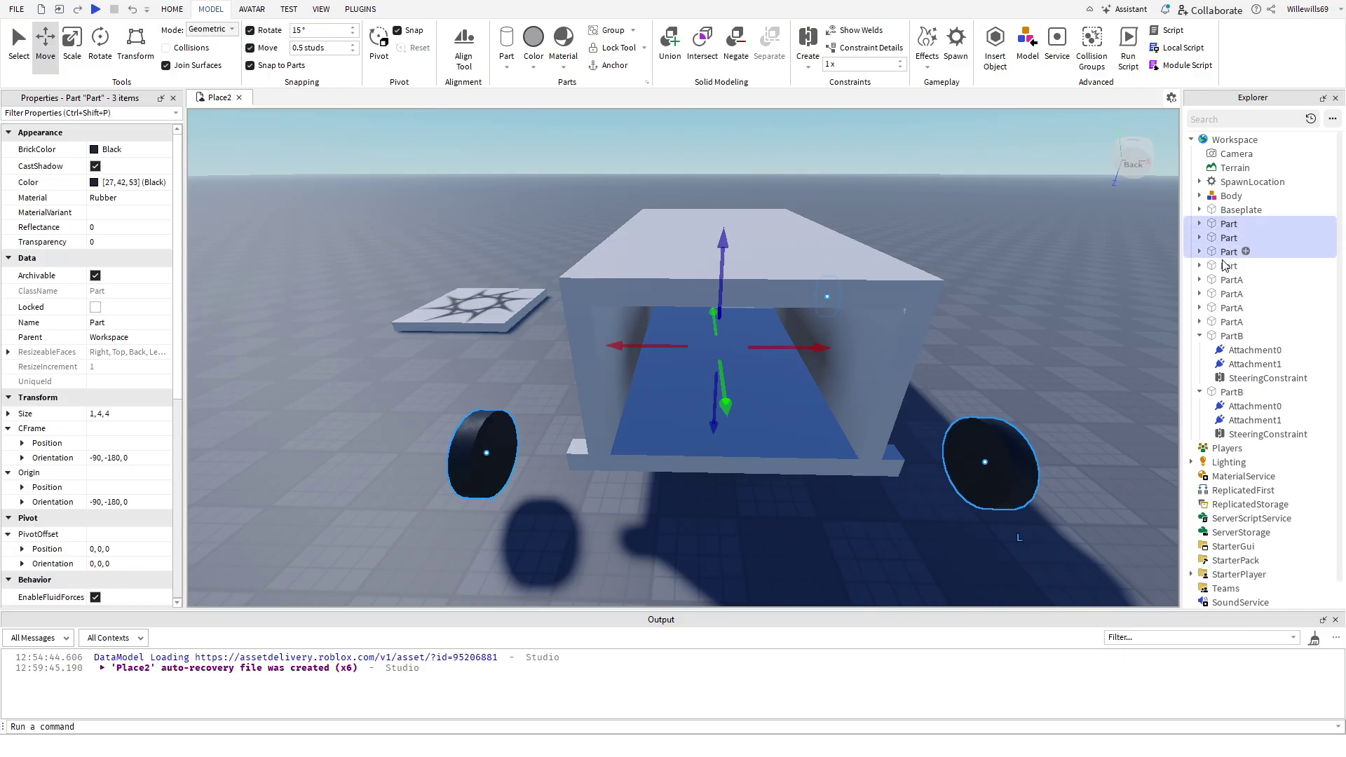
pyautogui.keyDown('ctrl'); pyautogui.click(1223, 265); pyautogui.keyUp('ctrl')
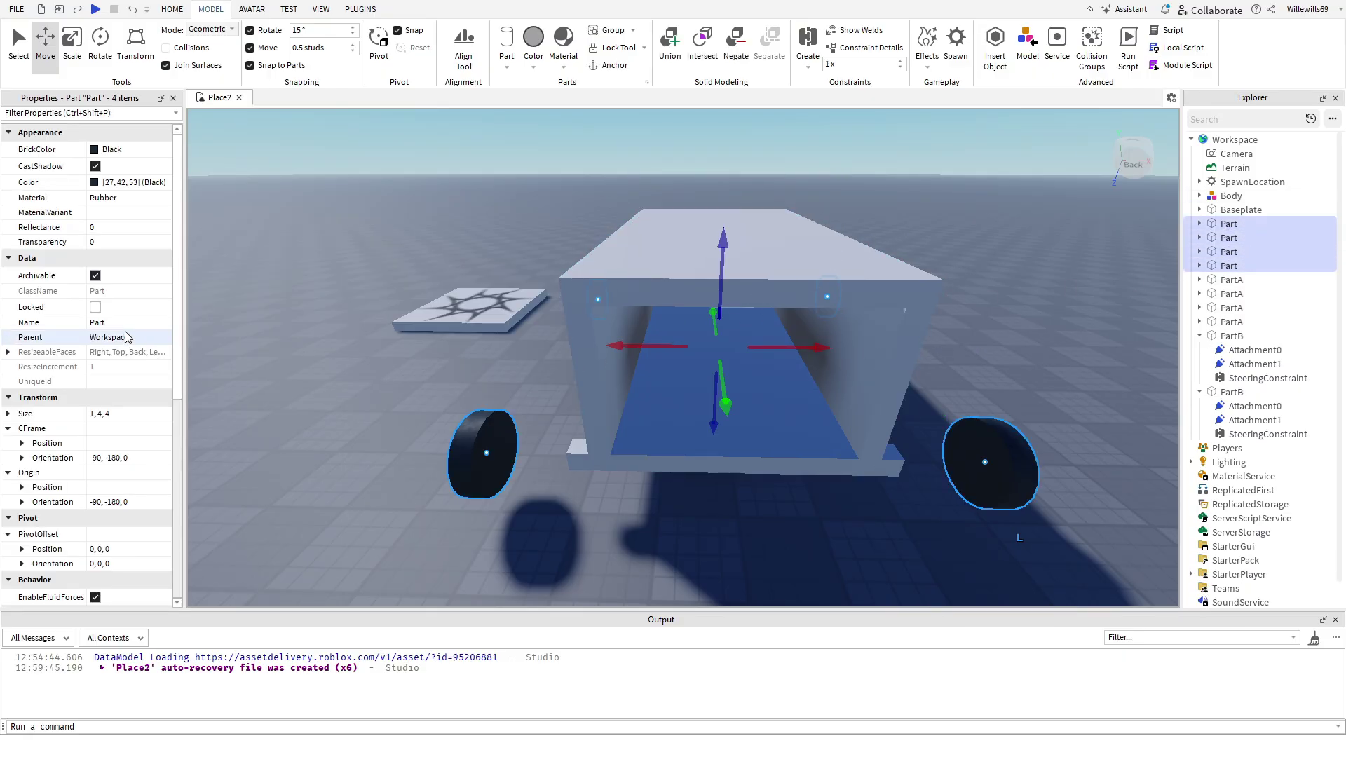
pyautogui.click(110, 324)
pyautogui.write('Wheel')
pyautogui.press('Return')
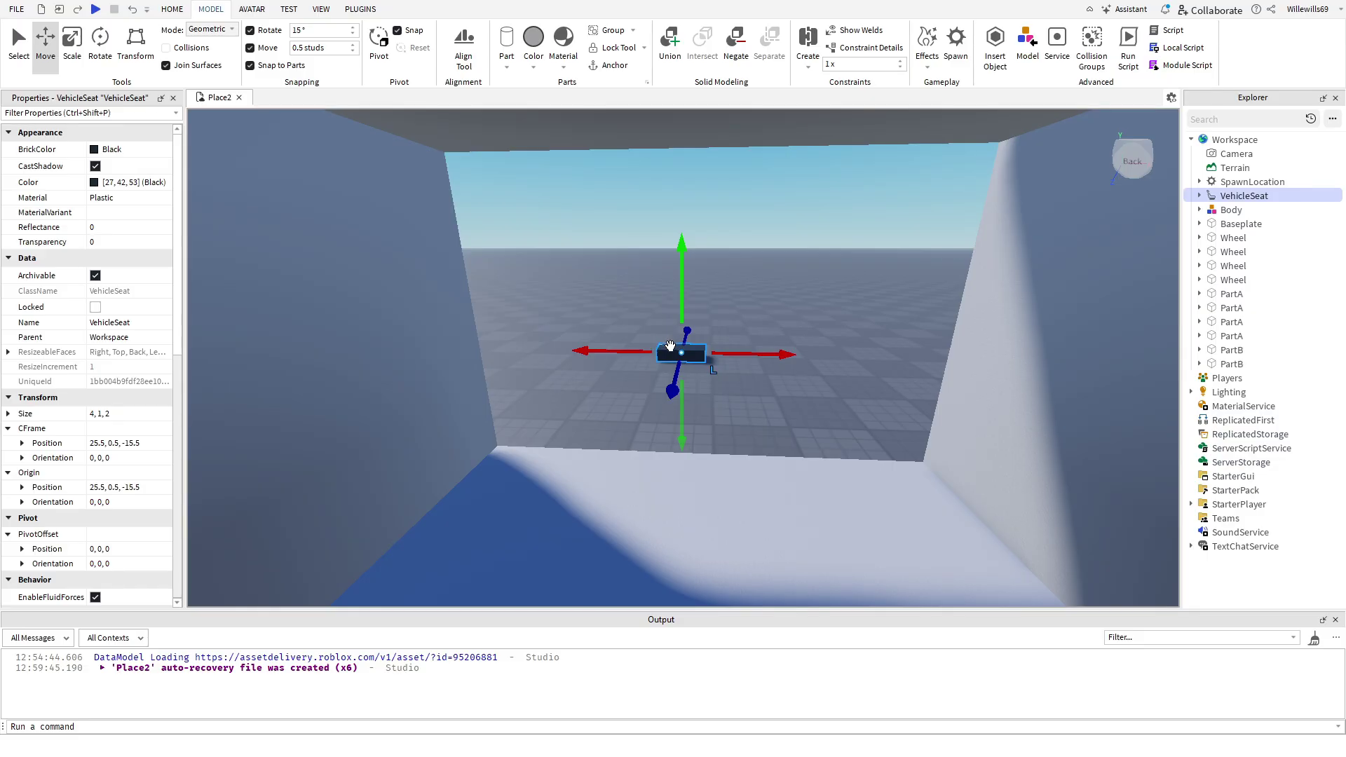
# Place the VehicleSeat on the floor inside the front of the car body.
pyautogui.moveTo(670, 346); pyautogui.dragTo(633, 542)
pyautogui.press('f')
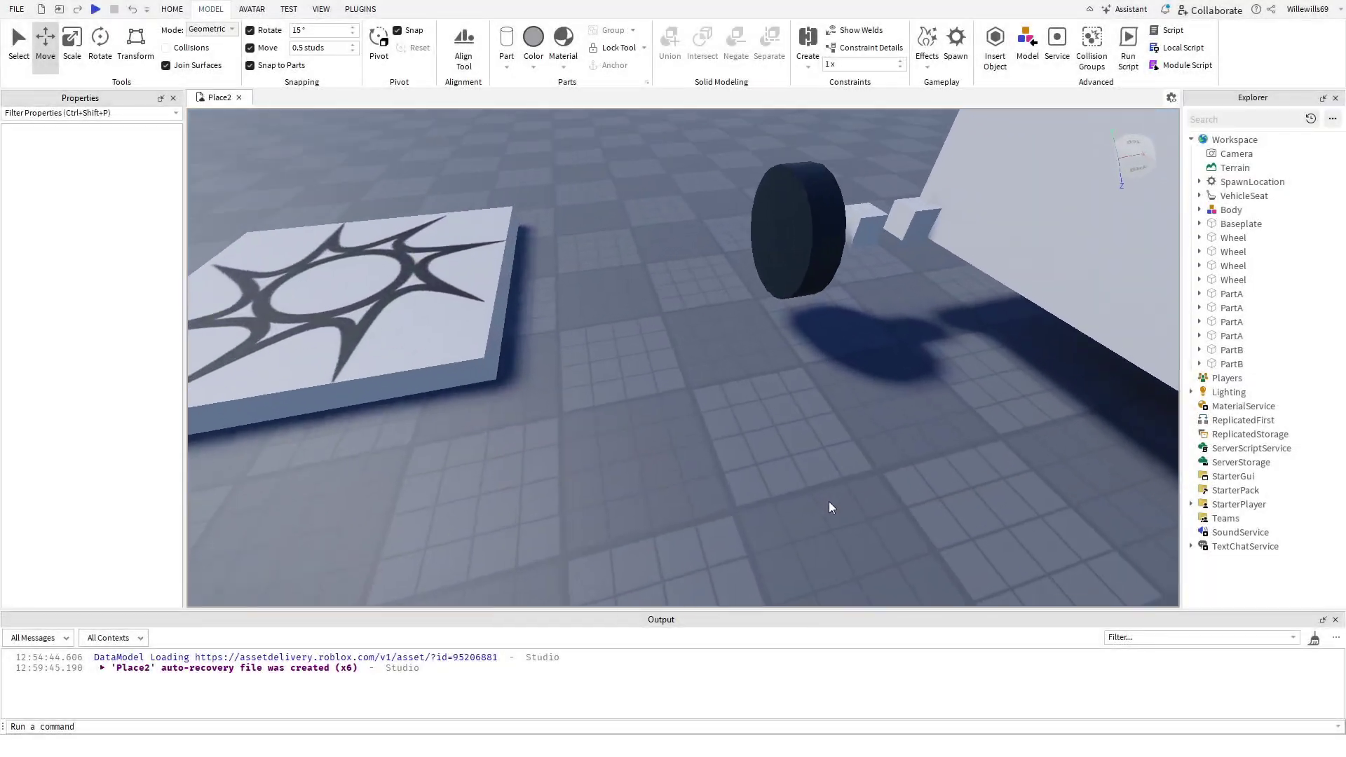
pyautogui.moveTo(829, 508); pyautogui.dragTo(828, 507, button='right')
pyautogui.click(611, 327)
pyautogui.keyDown('ctrl'); pyautogui.click(729, 329); pyautogui.keyUp('ctrl')
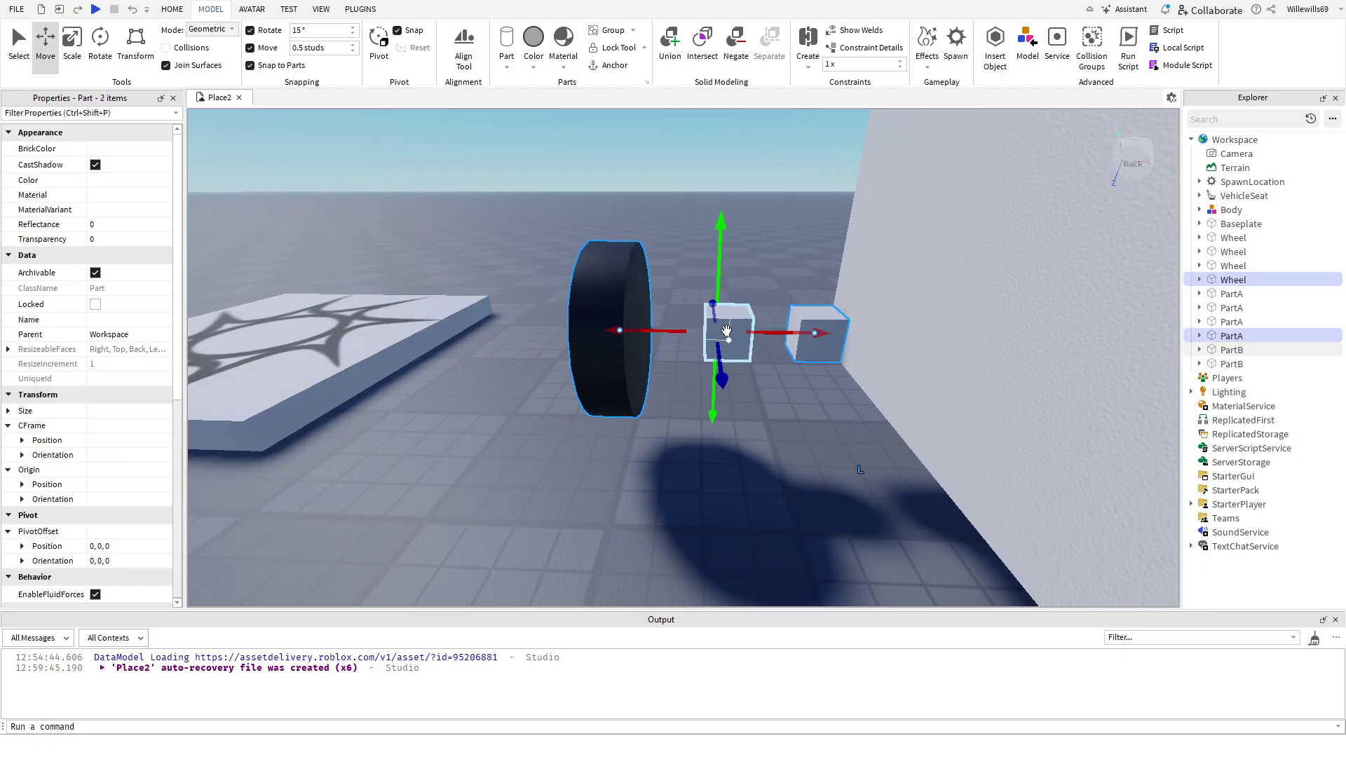
pyautogui.hotkey('ctrl', '1')
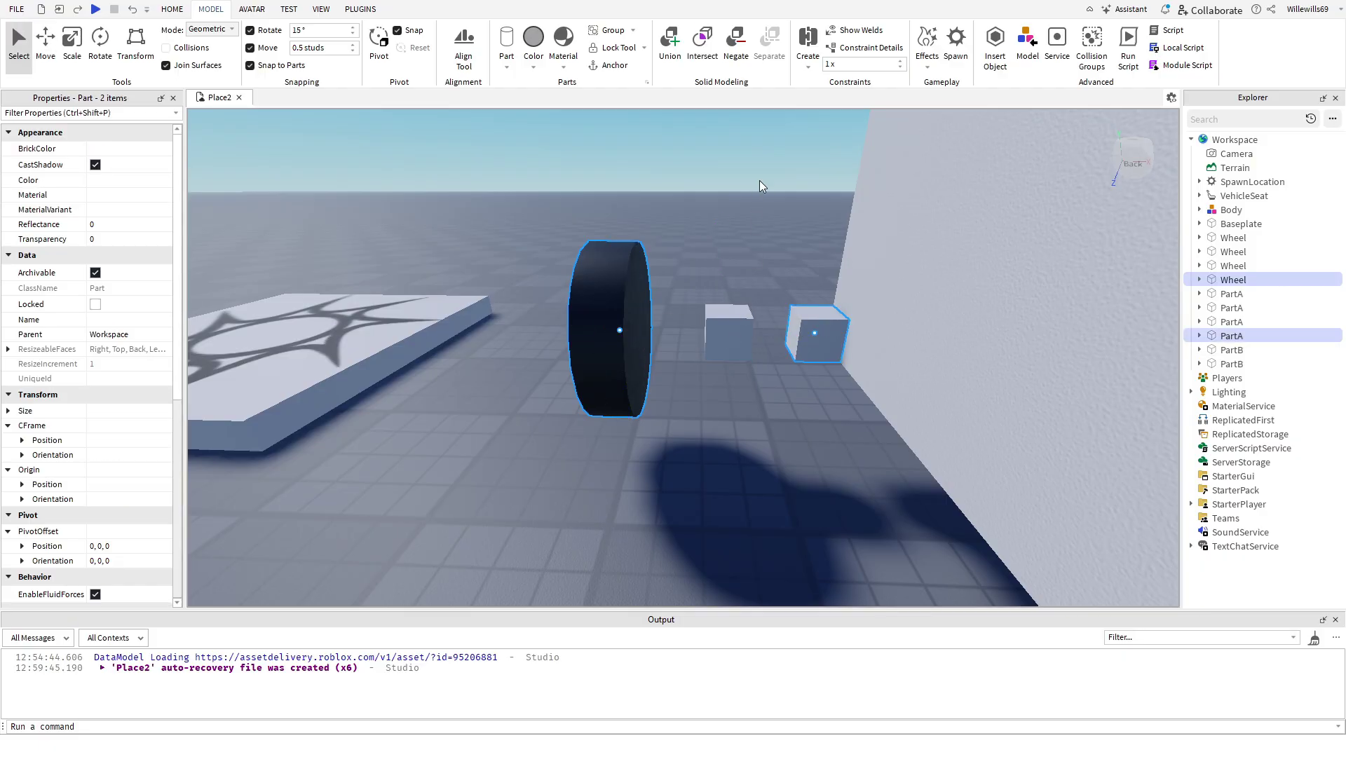
pyautogui.hotkey('ctrl', 'g')
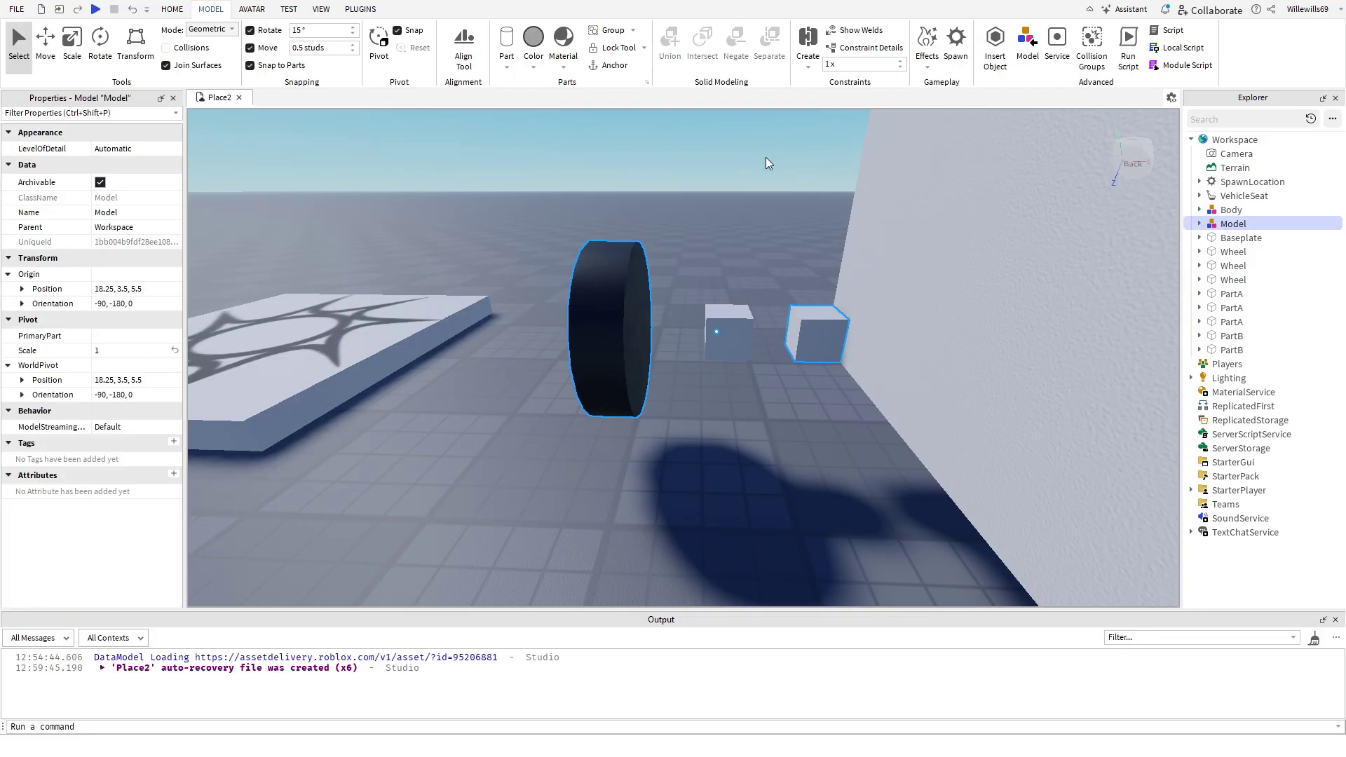
pyautogui.hotkey('ctrl', 'z')
pyautogui.hotkey('ctrl', 'z')
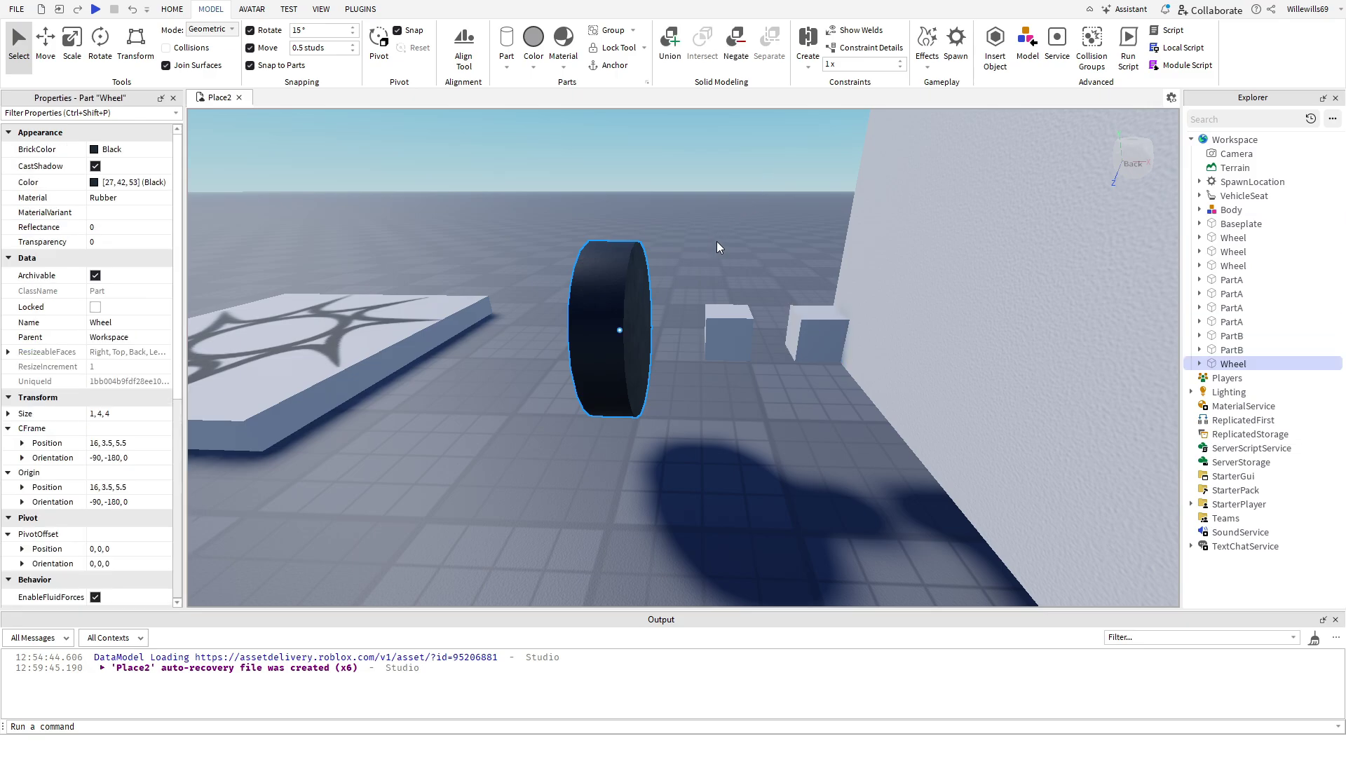
# Group the front left wheel with its PartA and PartB cubes and name the model FrontLeft.
pyautogui.keyDown('ctrl'); pyautogui.click(725, 328); pyautogui.keyUp('ctrl')
pyautogui.keyDown('ctrl'); pyautogui.click(814, 333); pyautogui.keyUp('ctrl')
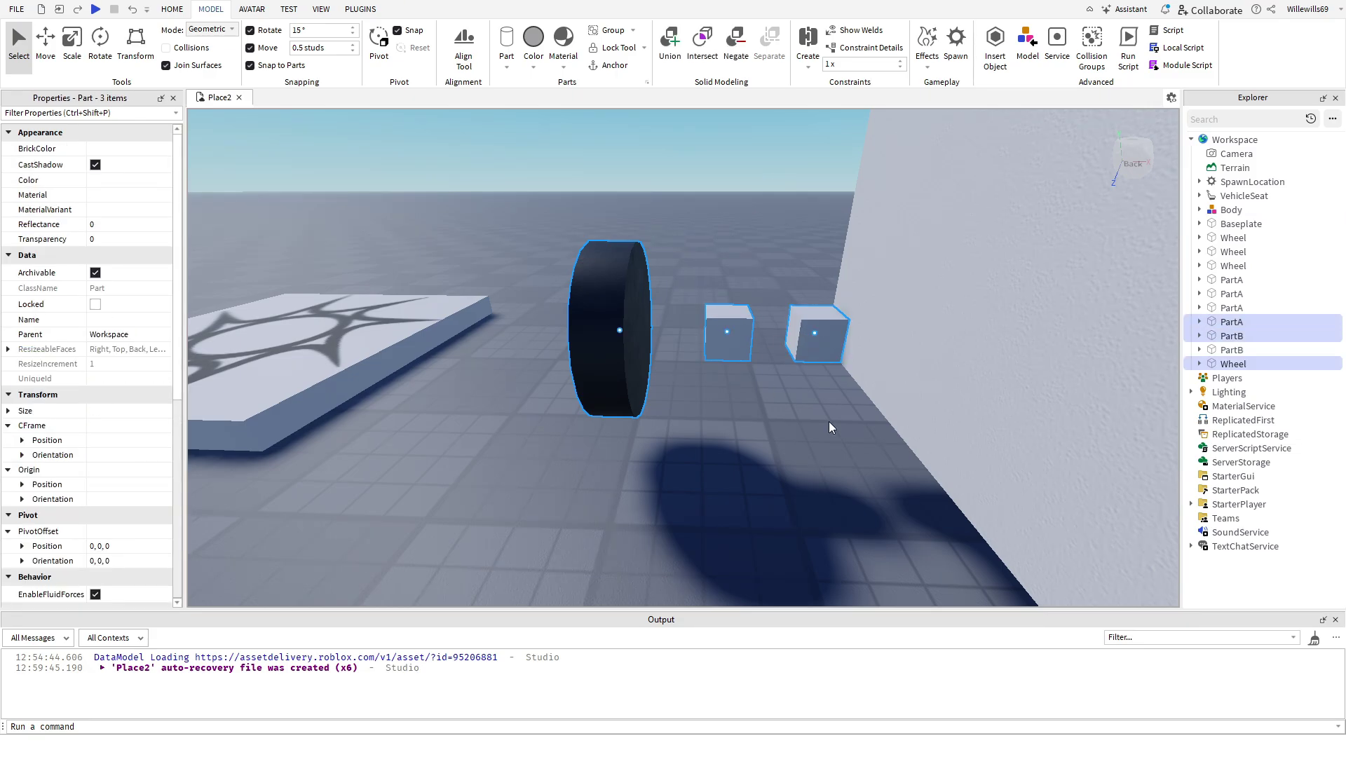
pyautogui.hotkey('ctrl', 'g')
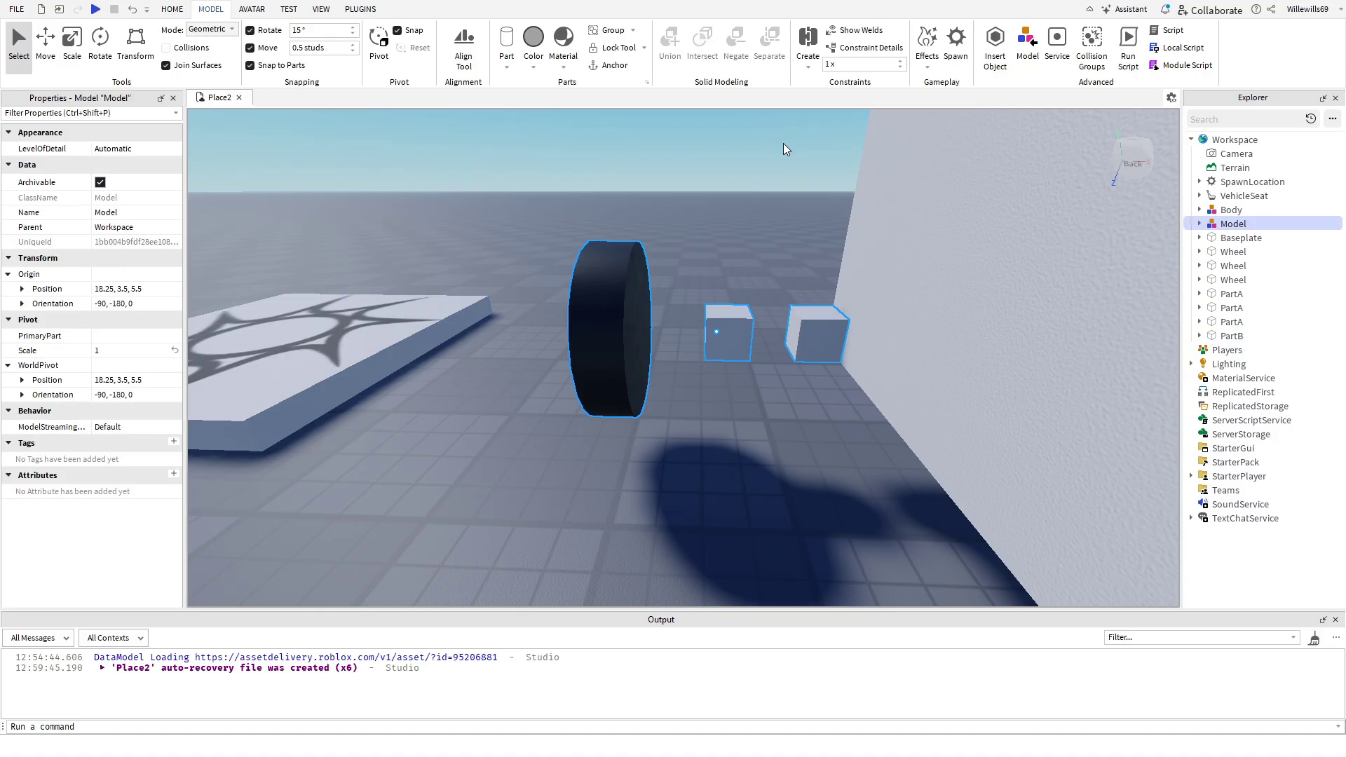
pyautogui.click(130, 211)
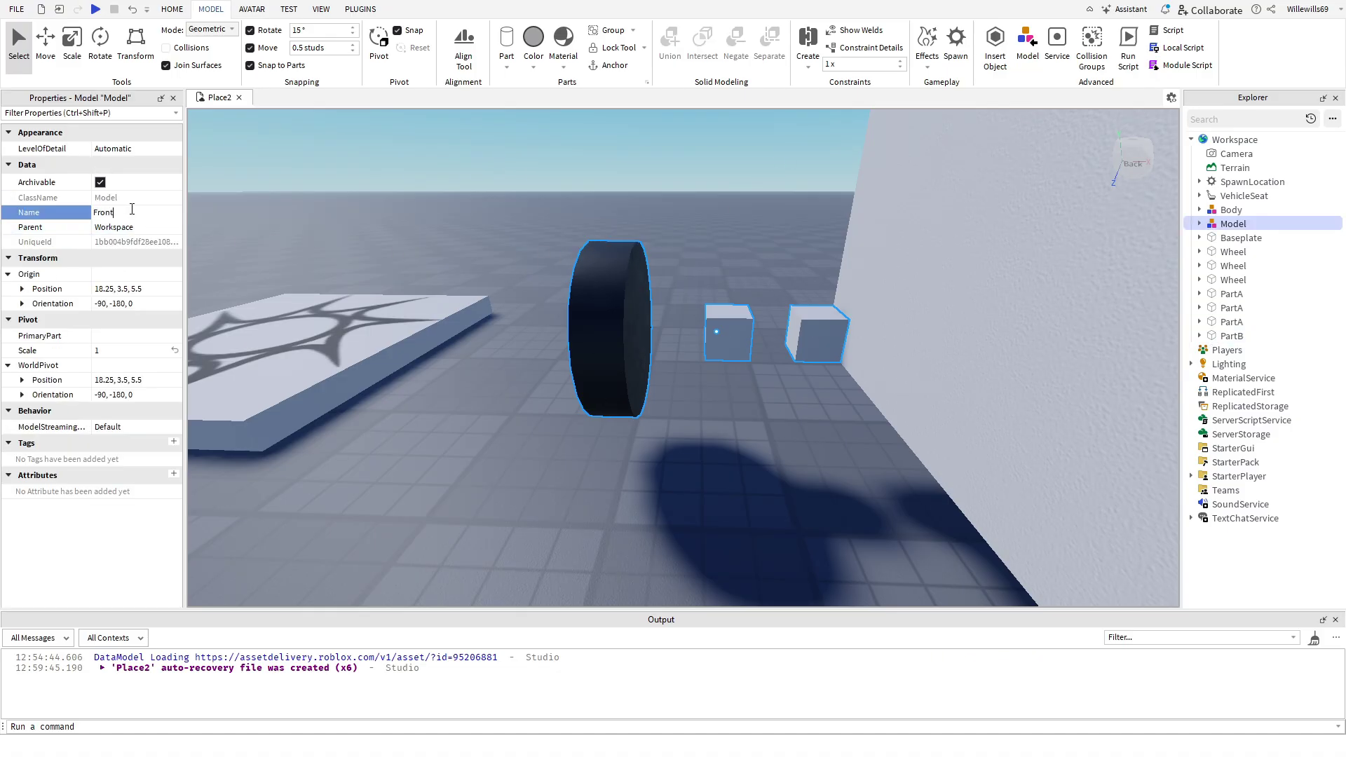
pyautogui.click(691, 146)
# Group the front right wheel with its PartA and PartB cubes and name the model FrontRight.
pyautogui.moveTo(691, 145); pyautogui.dragTo(638, 263, button='right')
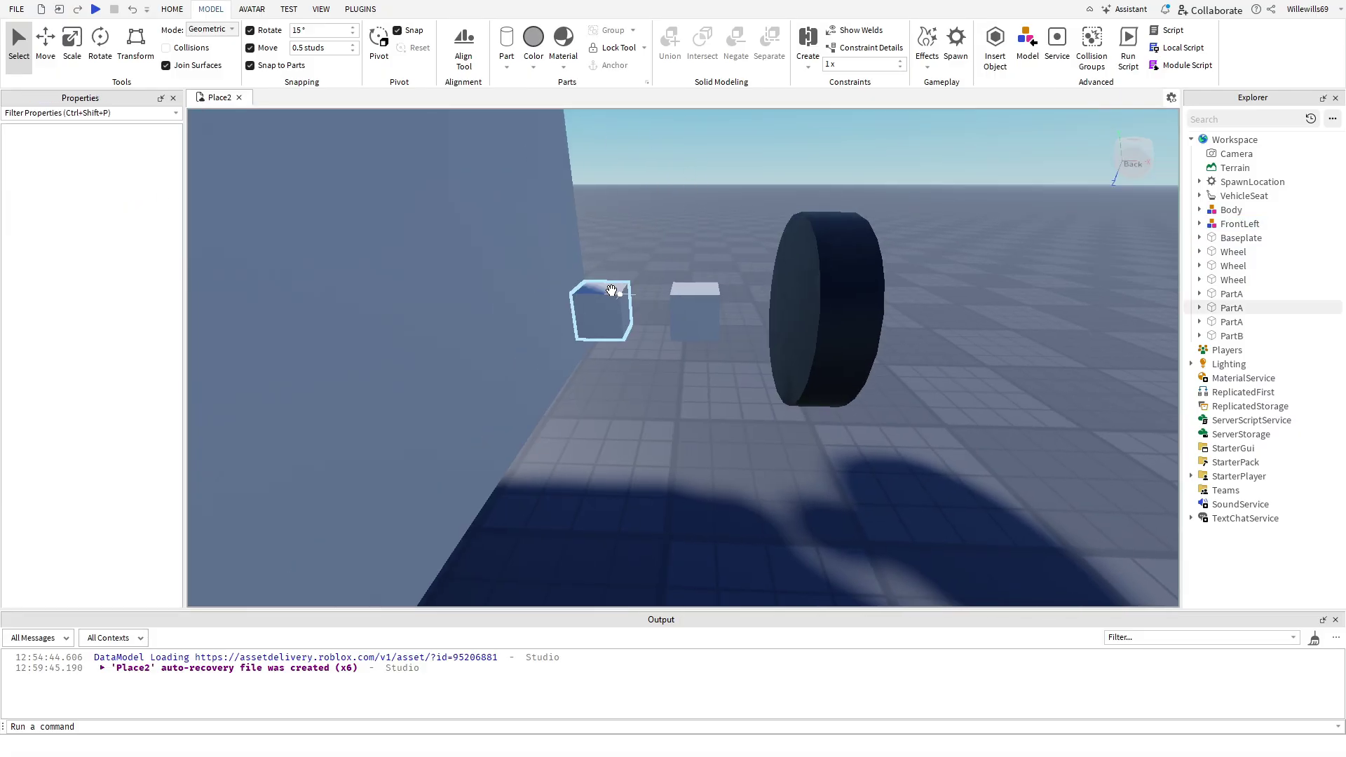
pyautogui.click(600, 308)
pyautogui.keyDown('shift'); pyautogui.click(694, 310); pyautogui.keyUp('shift')
pyautogui.keyDown('shift'); pyautogui.click(820, 292); pyautogui.keyUp('shift')
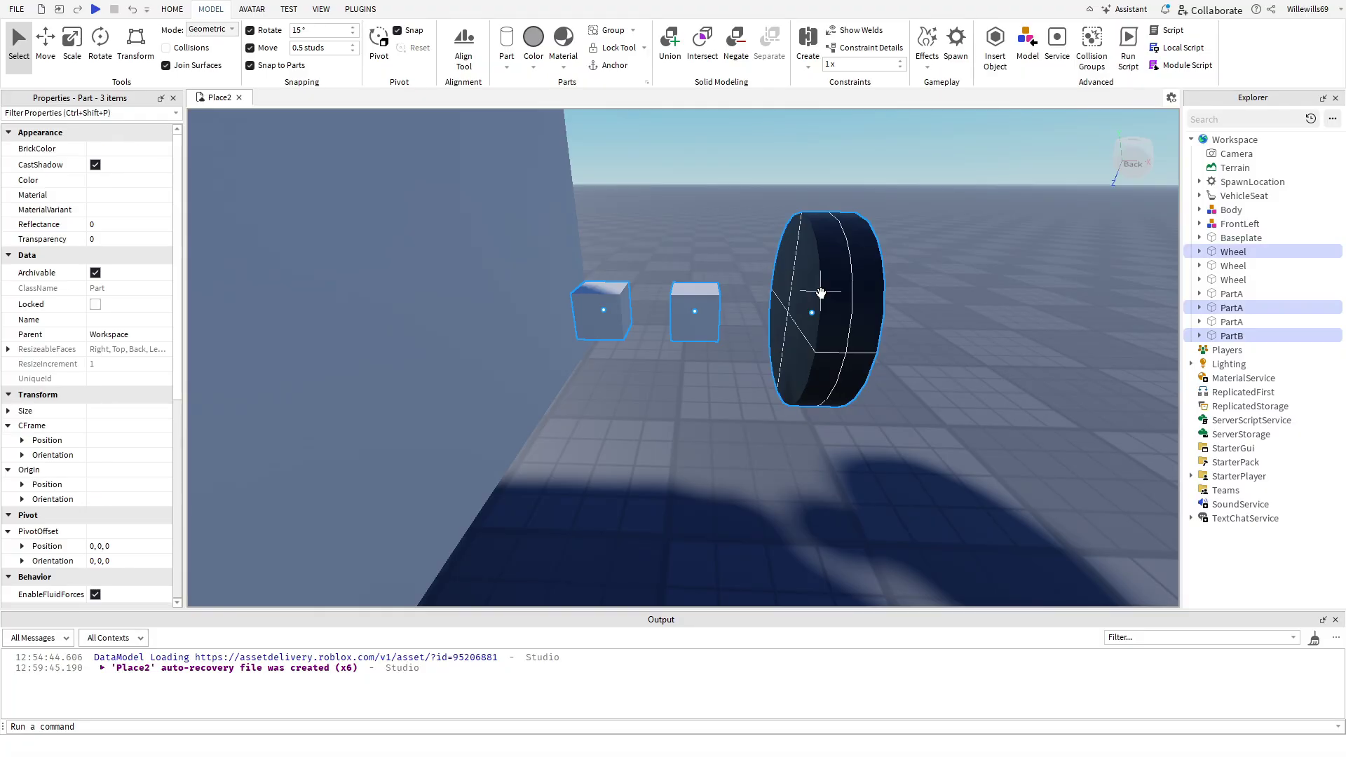
pyautogui.hotkey('ctrl', 'g')
pyautogui.click(136, 212)
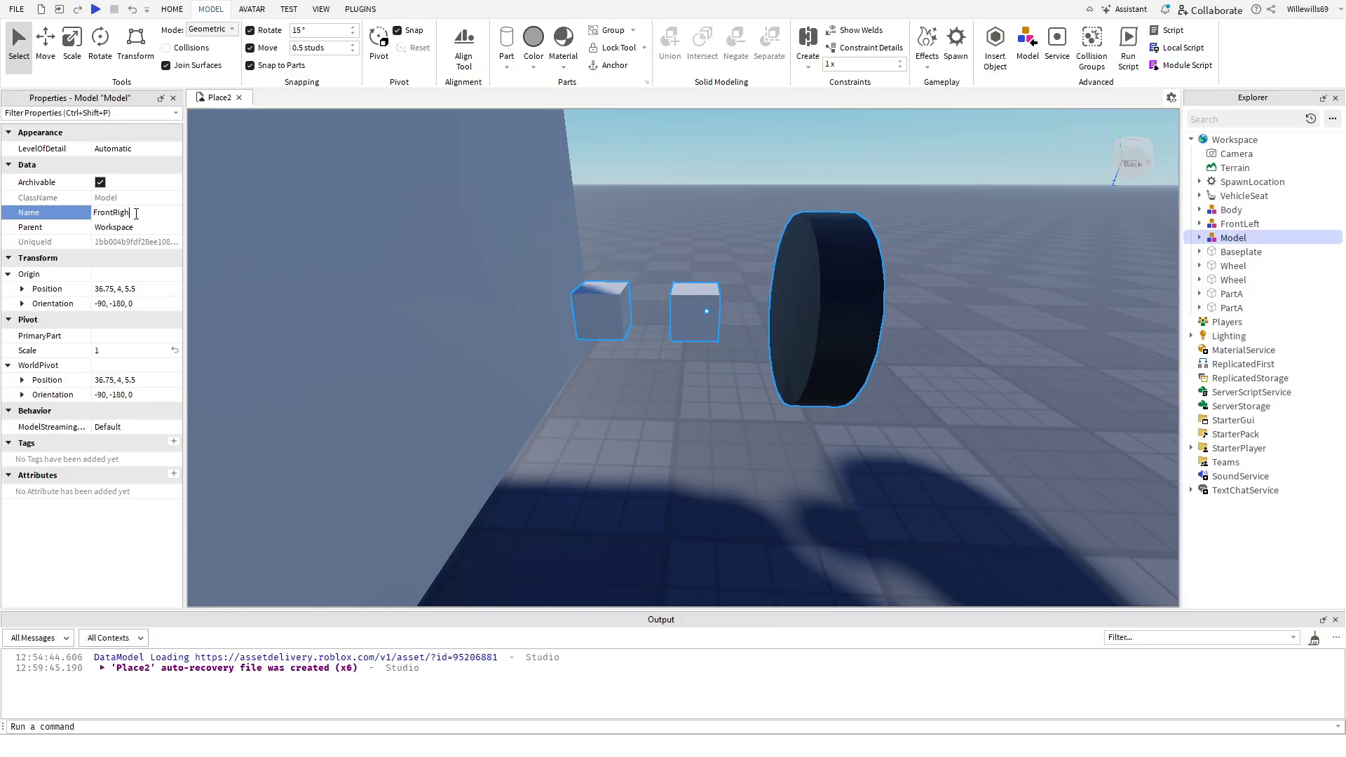
# Group the rear right wheel with its PartA cube and name the model RearRight.
pyautogui.scroll(-4, 643, 346)
pyautogui.moveTo(643, 346); pyautogui.dragTo(654, 393, button='right')
pyautogui.click(624, 385)
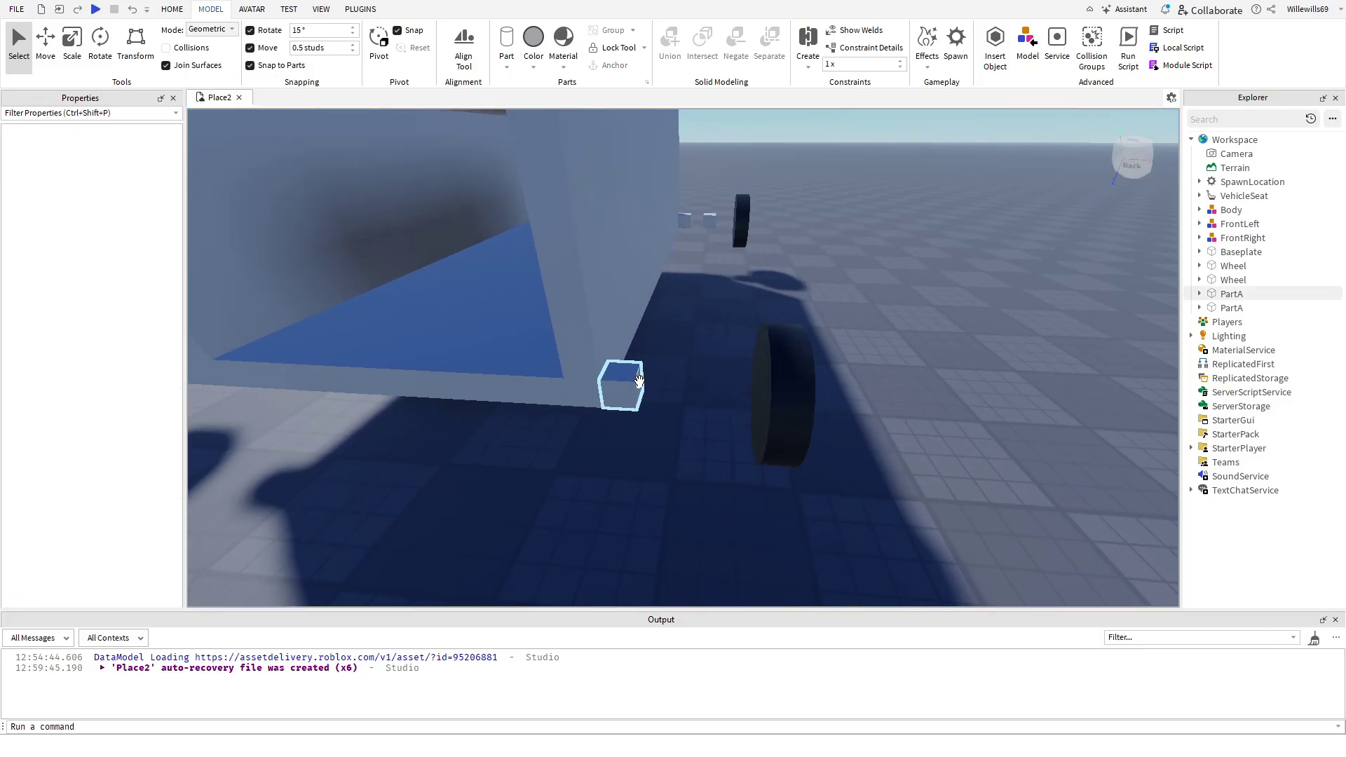
pyautogui.keyDown('shift'); pyautogui.click(786, 384); pyautogui.keyUp('shift')
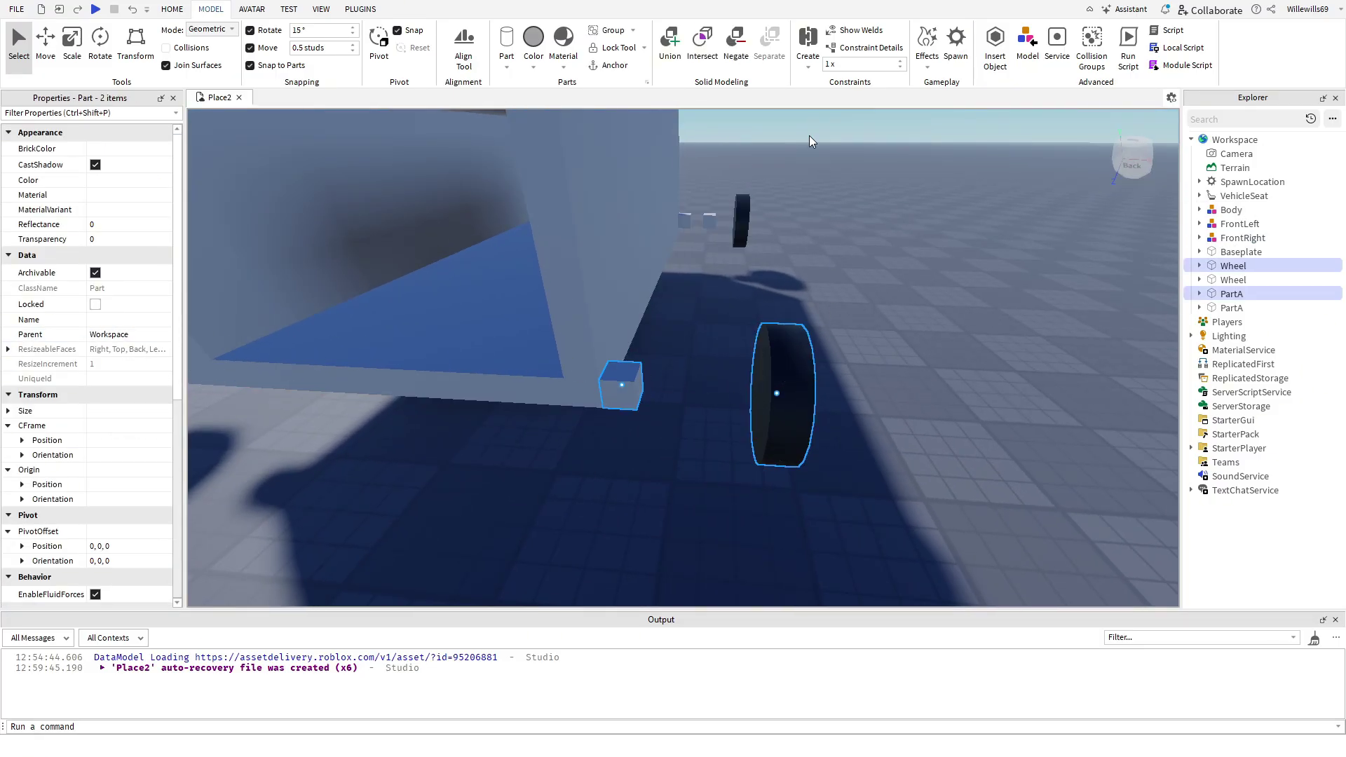
pyautogui.hotkey('ctrl', 'g')
pyautogui.click(178, 212)
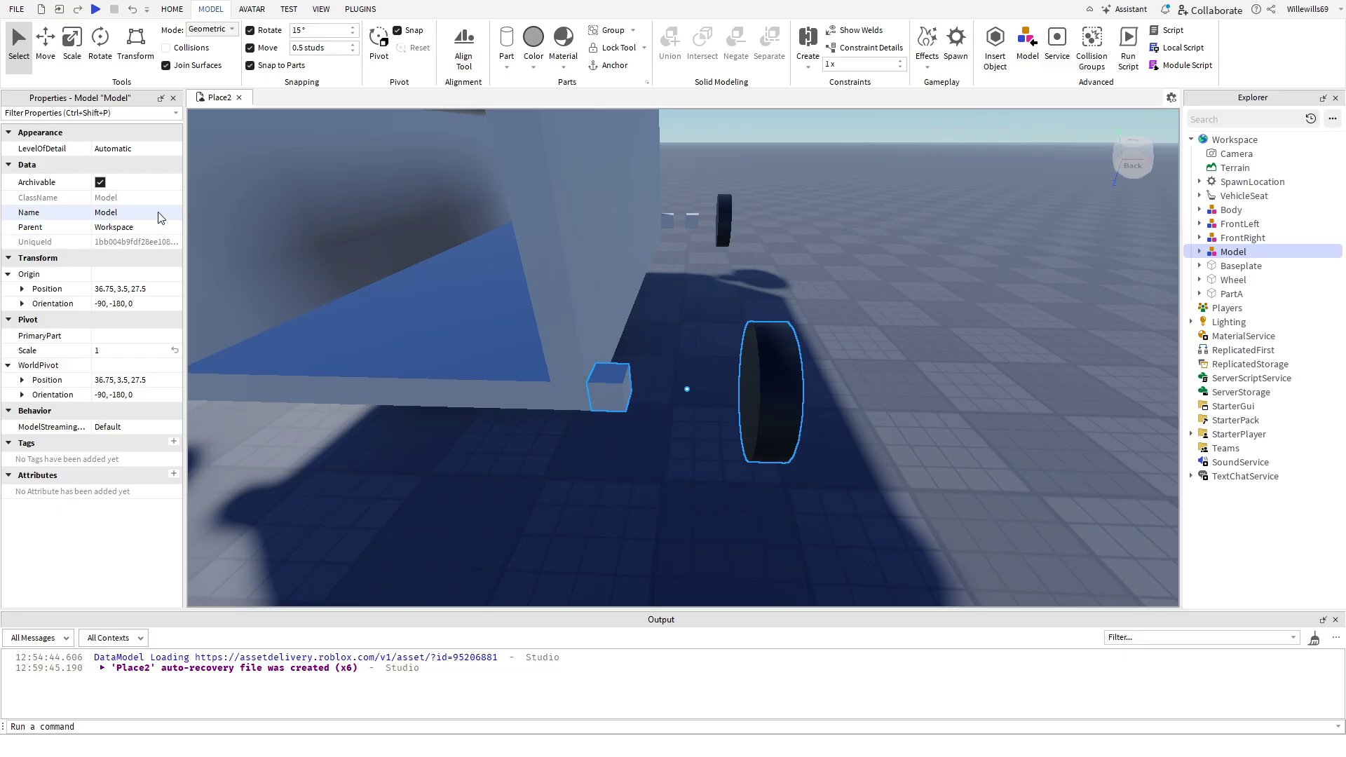
pyautogui.write('RearRight')
pyautogui.press('Return')
pyautogui.click(734, 129)
# Group the rear left wheel with its PartA cube and name the model RearLeft.
pyautogui.press('a')
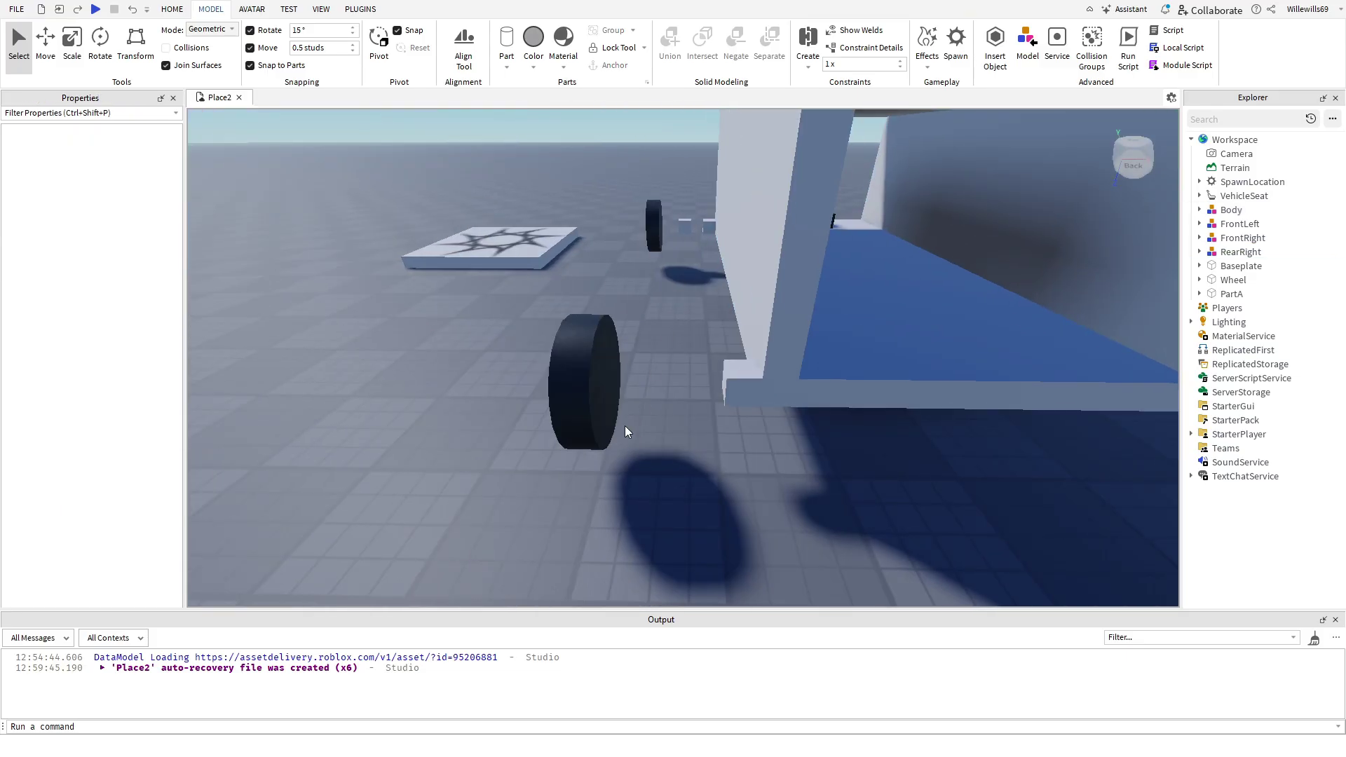
pyautogui.click(586, 382)
pyautogui.keyDown('shift'); pyautogui.click(730, 370); pyautogui.keyUp('shift')
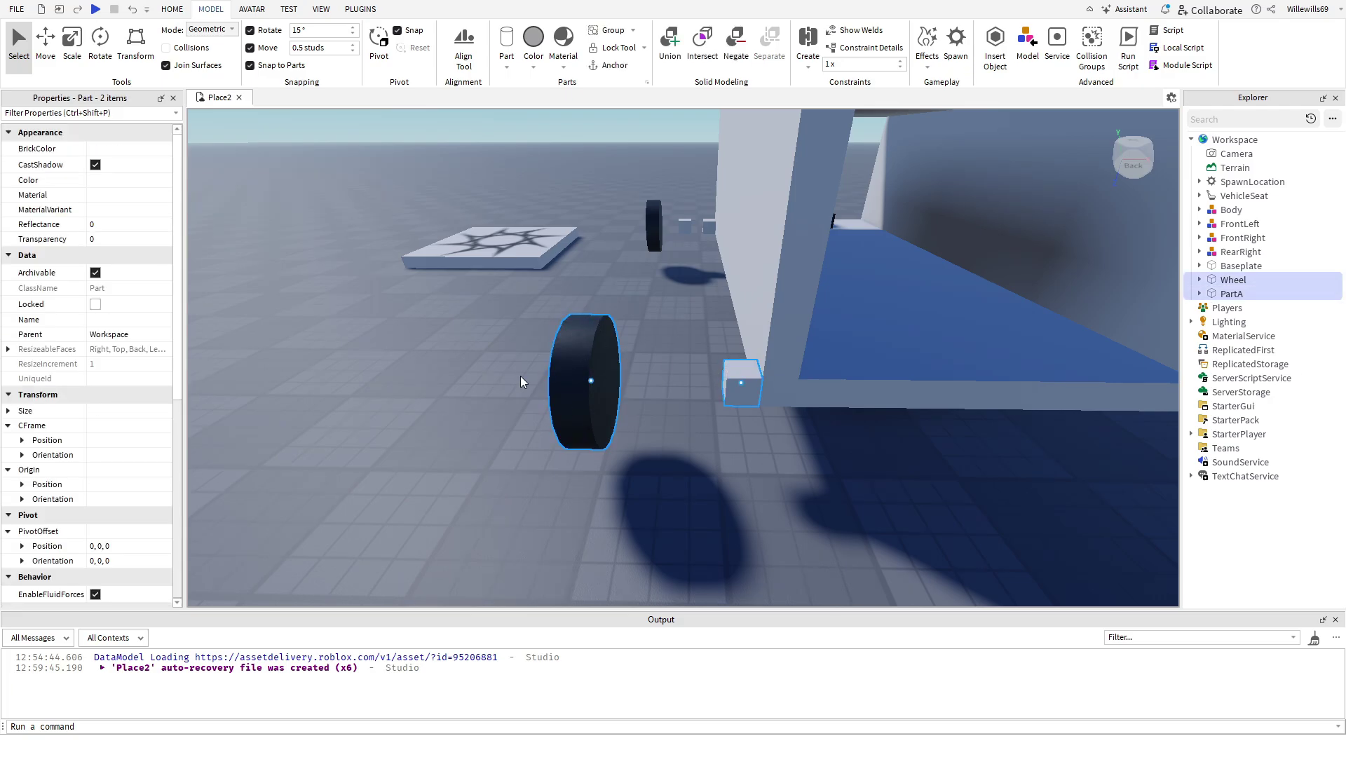
pyautogui.hotkey('ctrl', 'g')
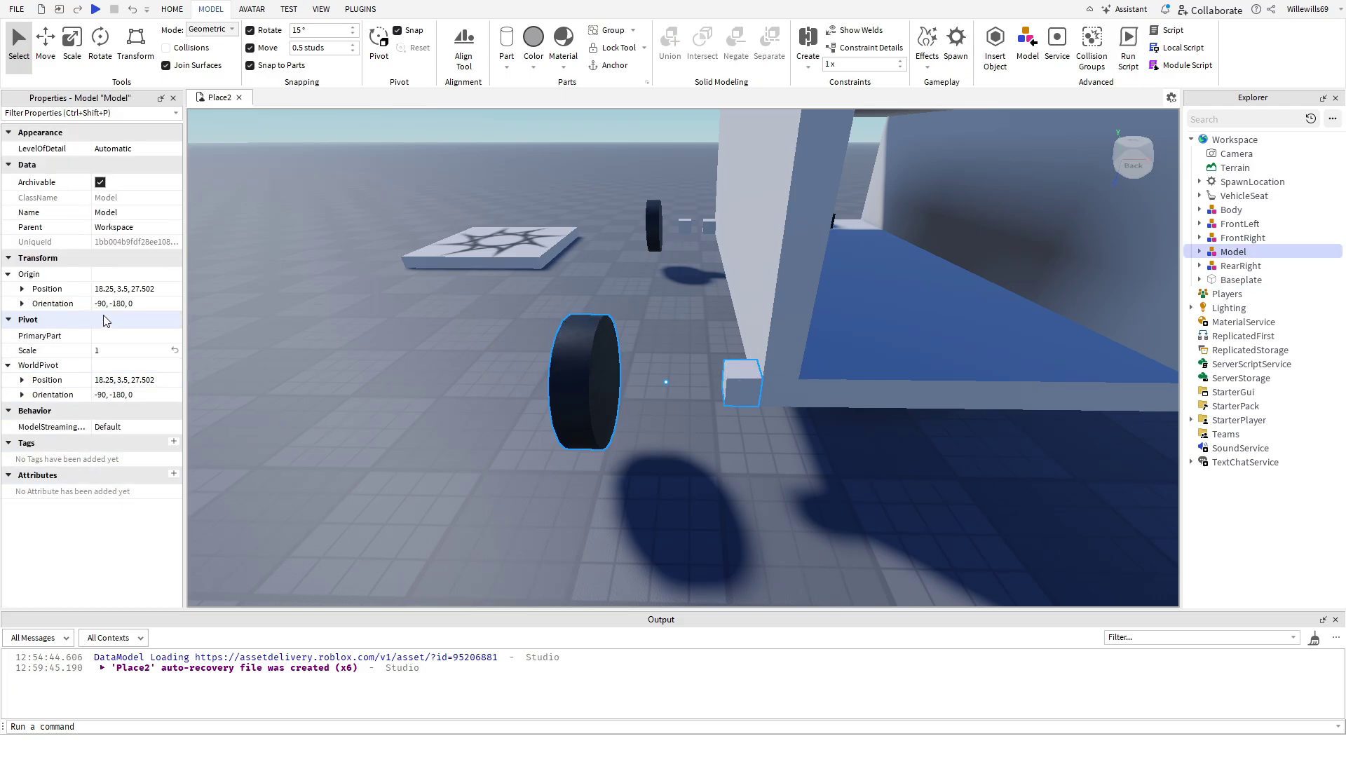
pyautogui.click(109, 212)
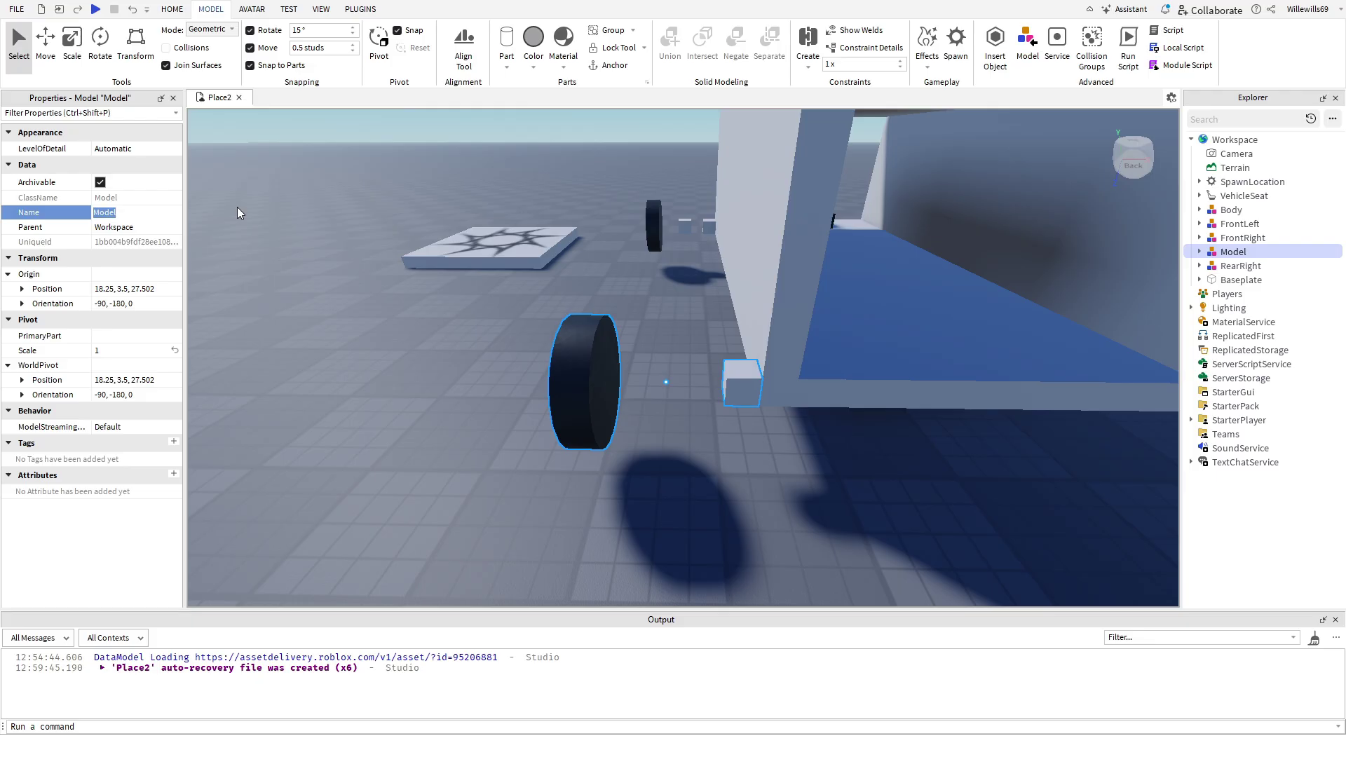
pyautogui.write('RearLeft')
pyautogui.press('Return')
pyautogui.moveTo(445, 335); pyautogui.dragTo(511, 141, button='right')
pyautogui.click(512, 141)
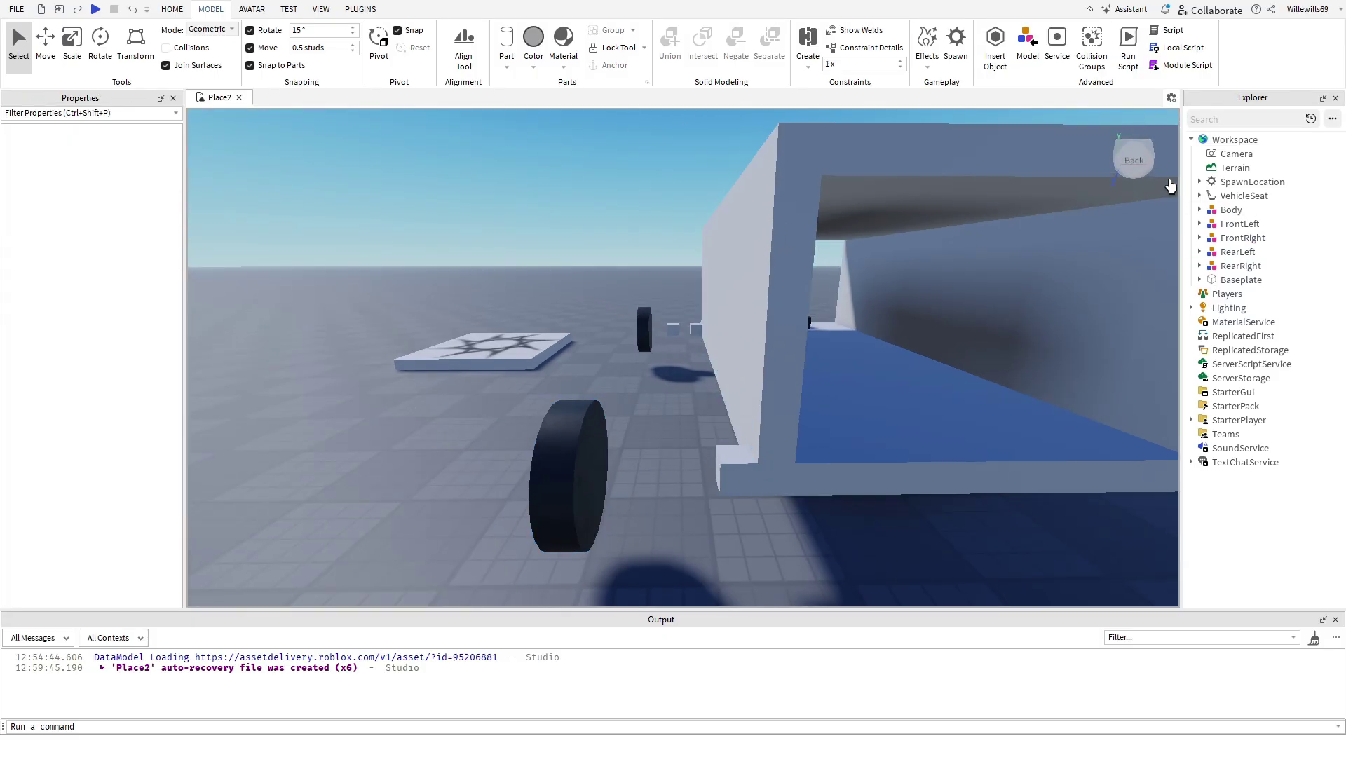
# Group the VehicleSeat, Body, FrontLeft, FrontRight, RearLeft and RearRight into one model named Car.
pyautogui.moveTo(1232, 200); pyautogui.dragTo(1231, 256)
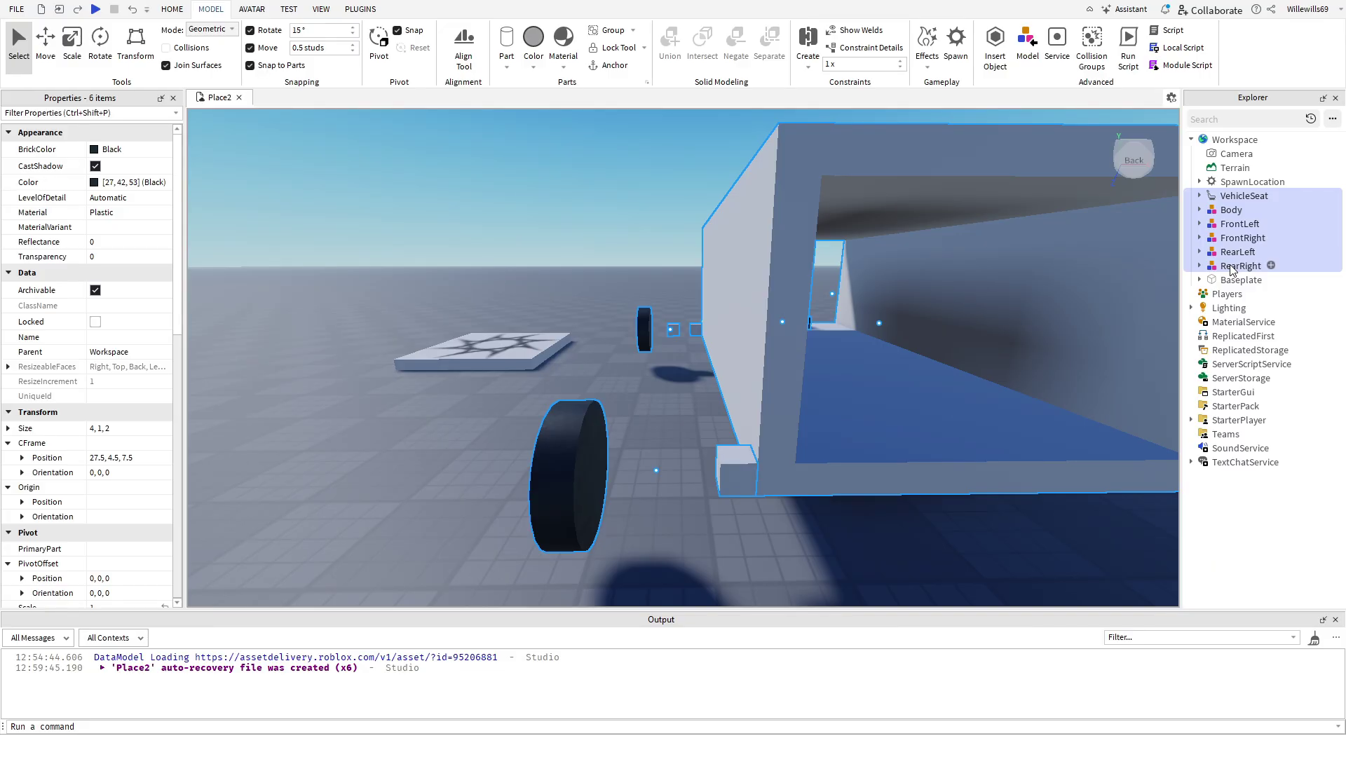
pyautogui.press('f')
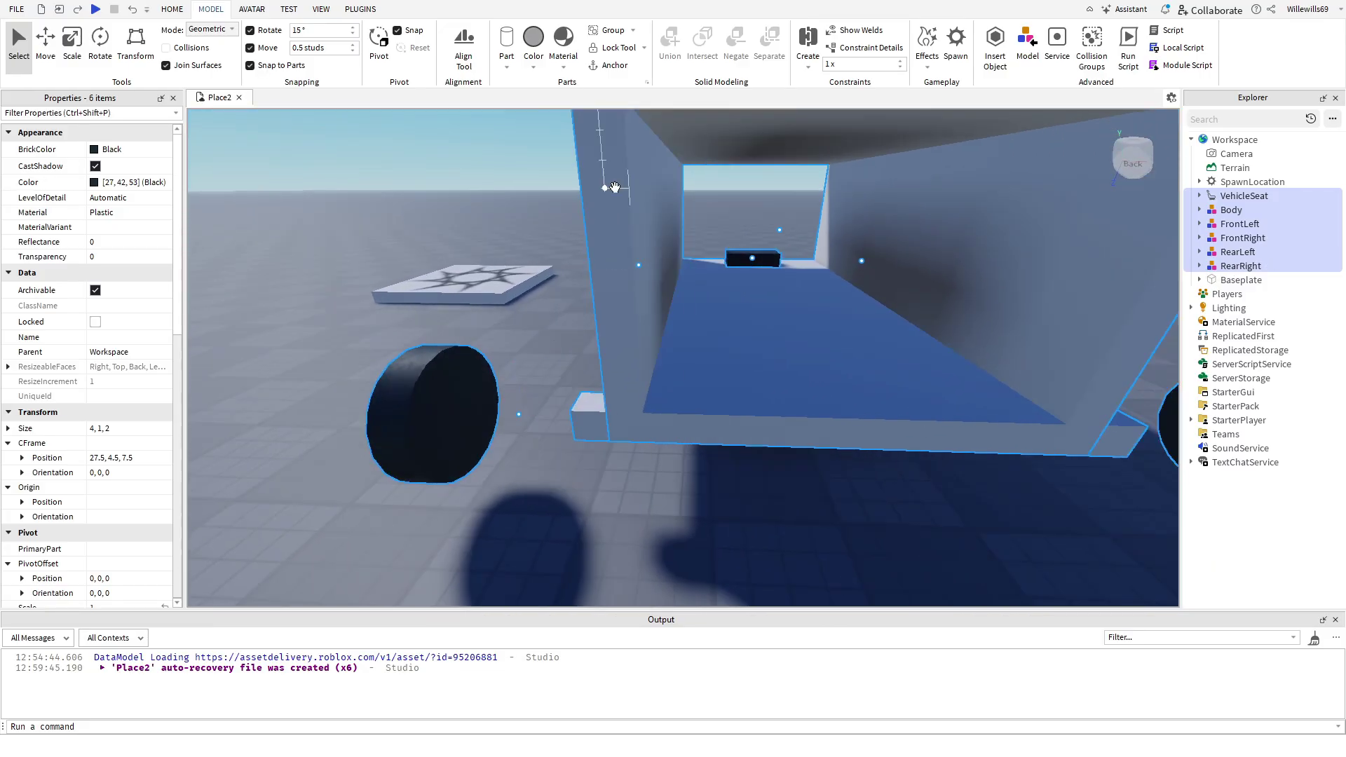
pyautogui.hotkey('ctrl', 'g')
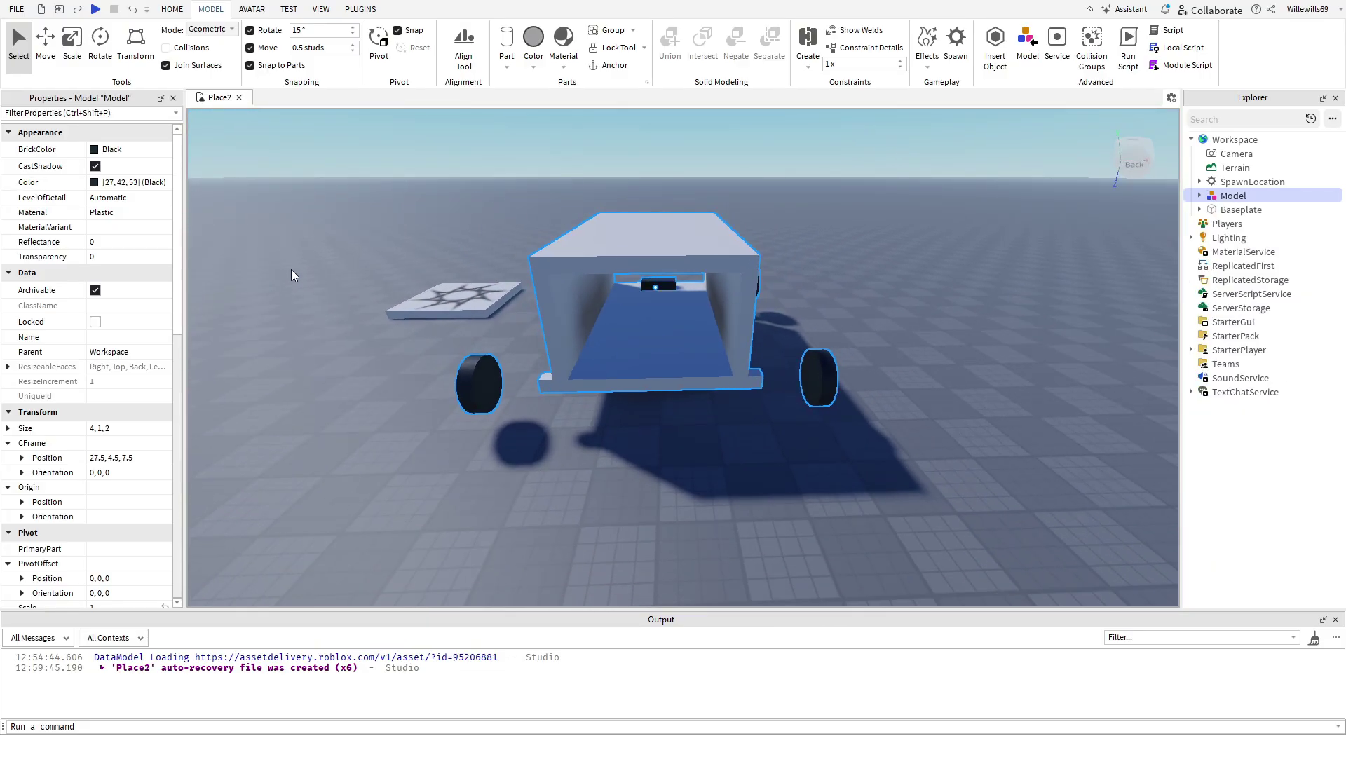
pyautogui.click(112, 212)
pyautogui.write('Car')
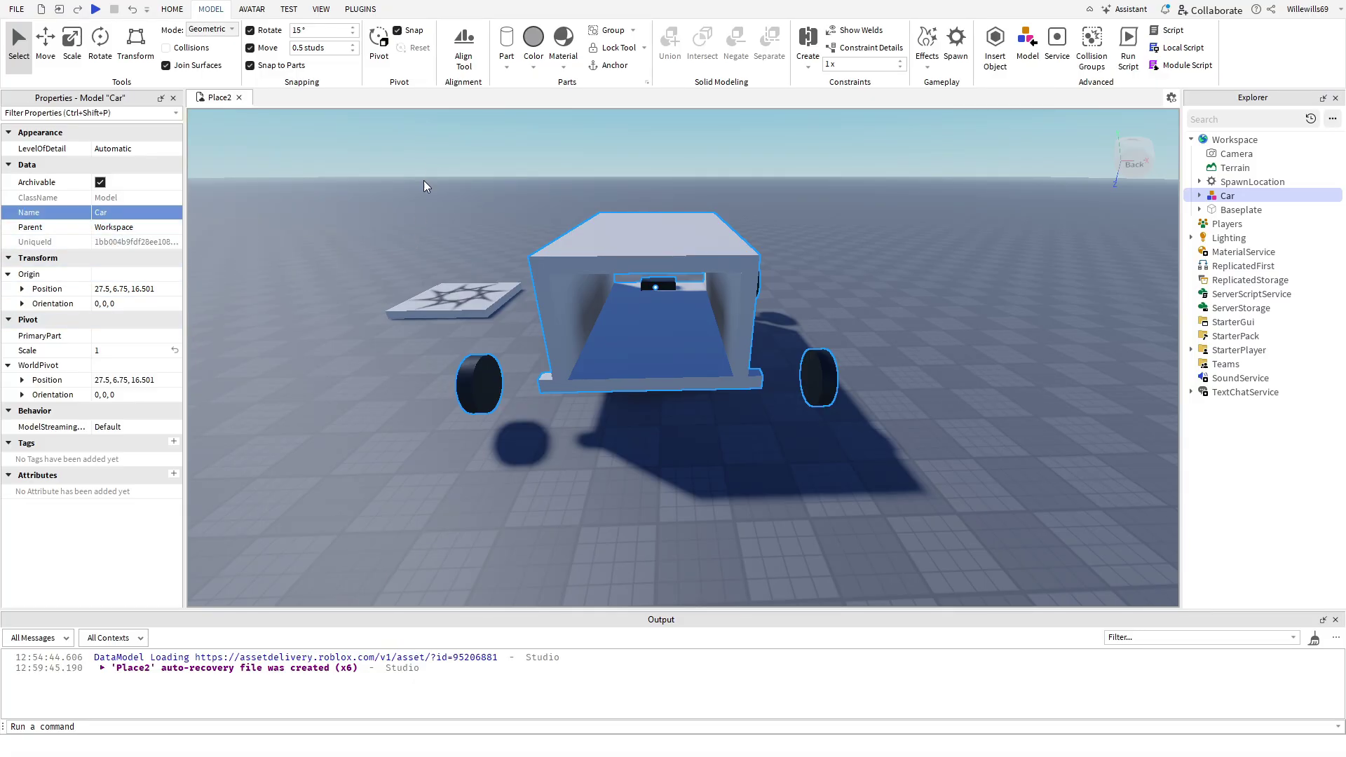
pyautogui.click(443, 150)
# Add a script to the Car model and replace its default code with local variables for VehicleSeat, RearLeft and RearRight.
pyautogui.press('a')
pyautogui.moveTo(443, 150); pyautogui.dragTo(444, 149, button='right')
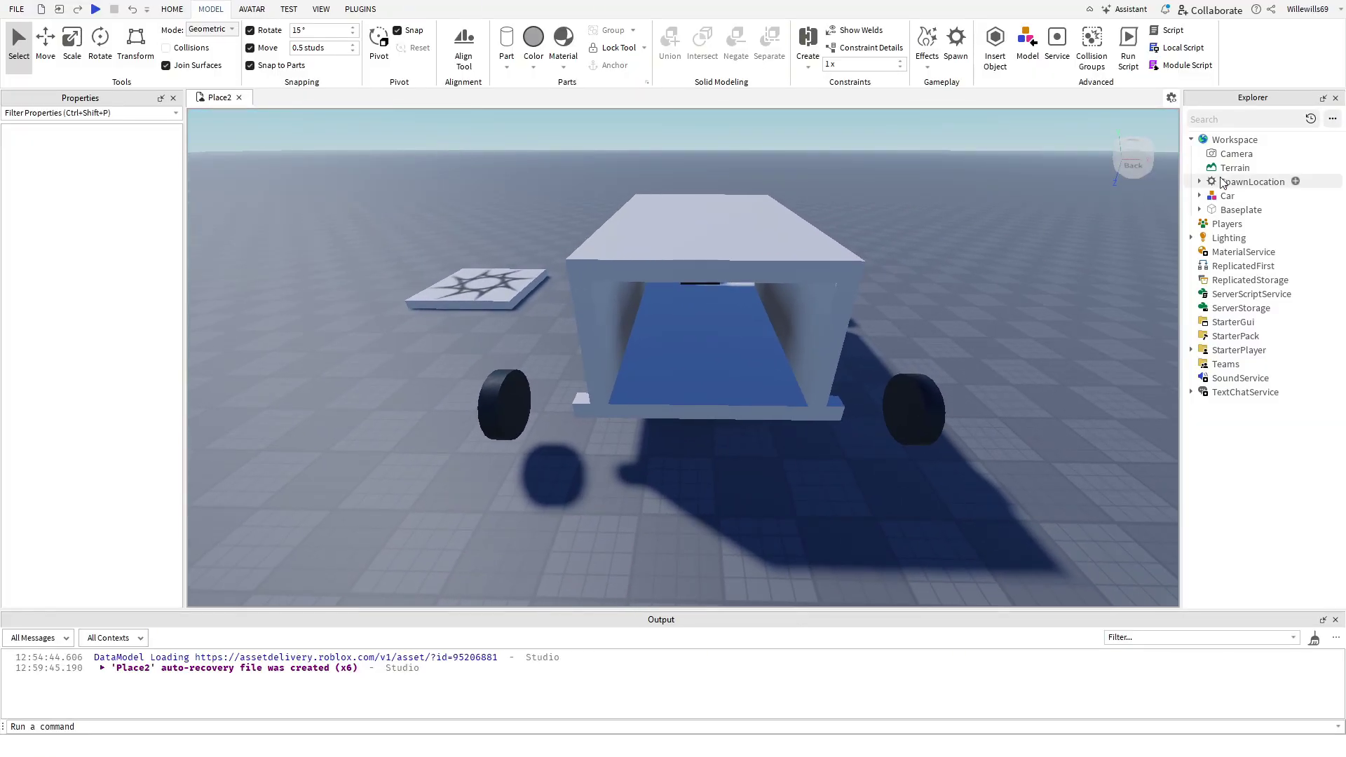
pyautogui.click(1200, 196)
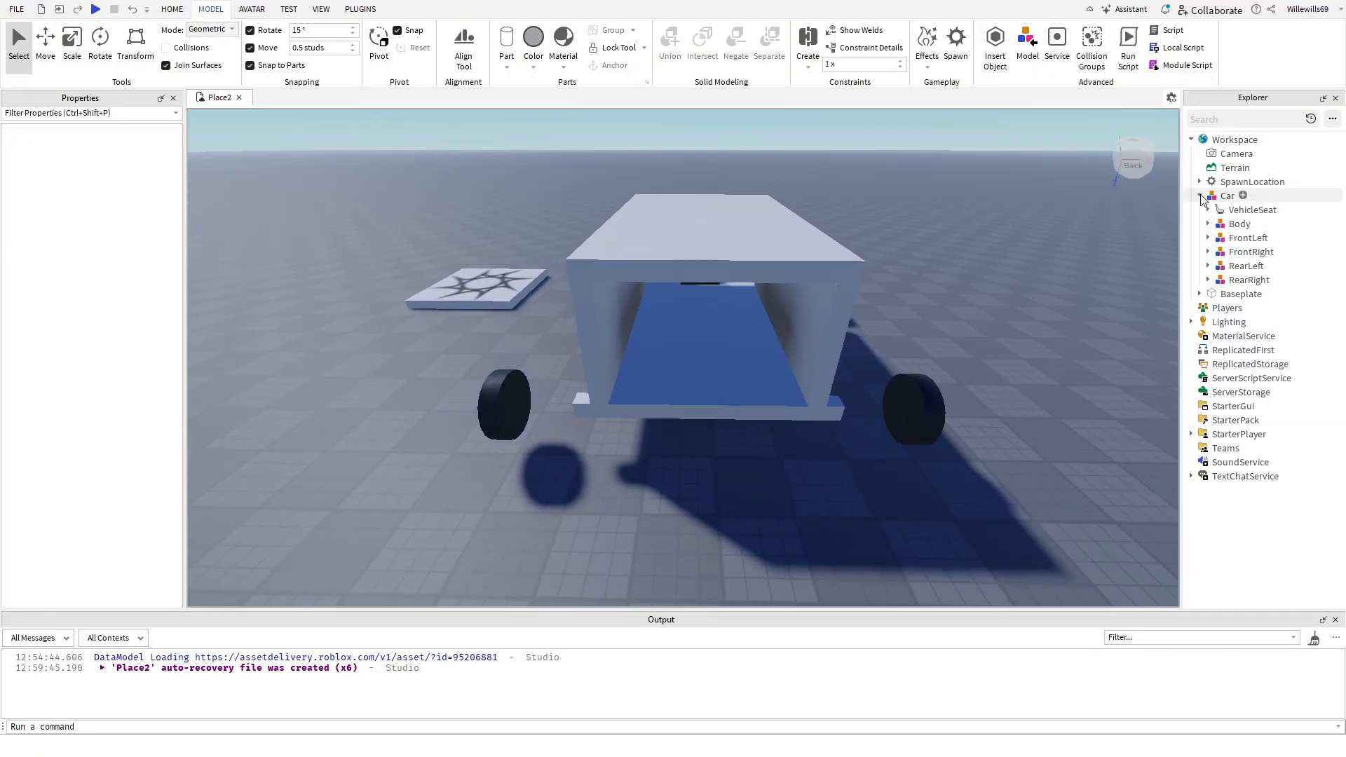
pyautogui.click(1239, 197)
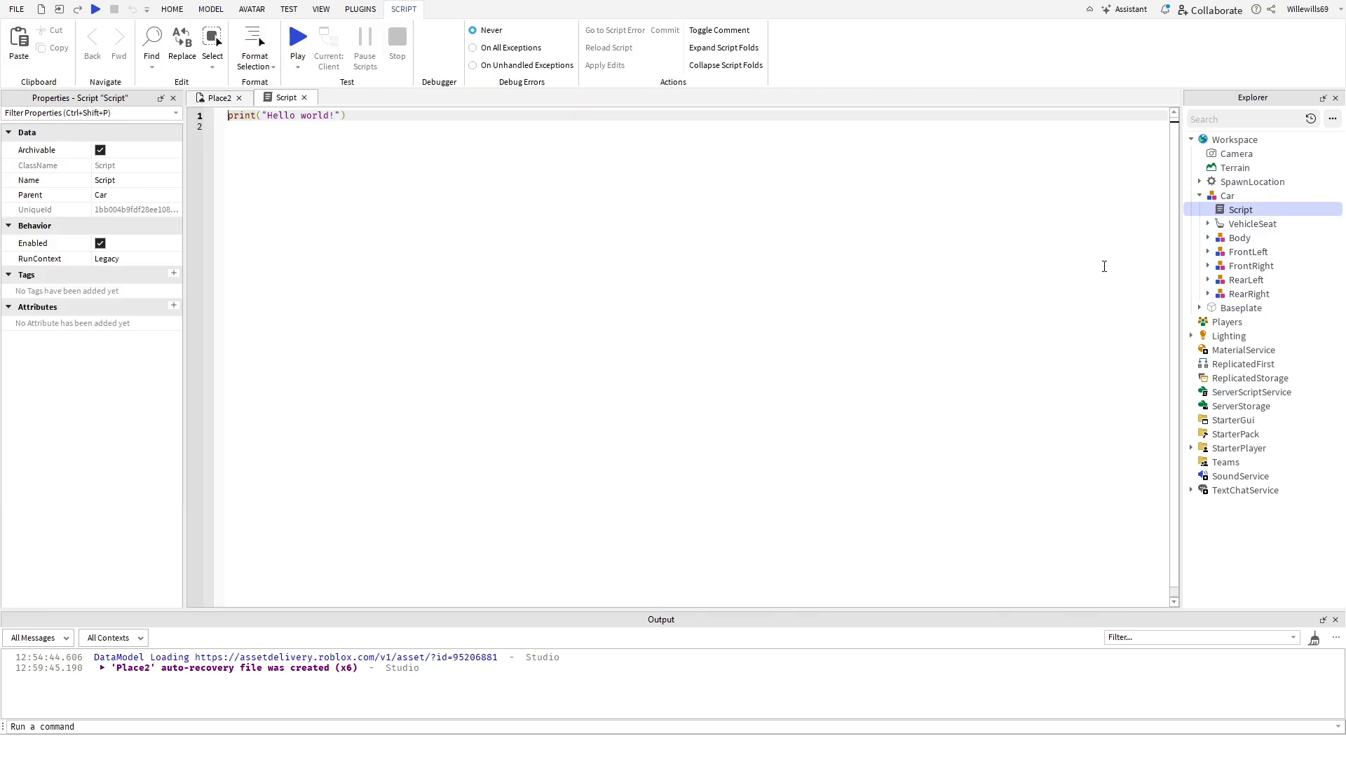
pyautogui.click(431, 172)
pyautogui.hotkey('ctrl', 'a')
pyautogui.press('BackSpace')
pyautogui.write('local seat = script.Parent.VehicleSeat  local rearLeft = script.Parent.RearLeft local rearRight = script.Parent.RearRight  local frontLeft = script.Parent.FrontLeft local frontRight = script.Parent.FrontRight  local steerAngle = 30 local speed = 60  seat:GetPropertyChangedSignal("Steer"):Connect(function() \tfrontLeft.PartB.SteeringConstraint.TargetAngle = steerAngle * seat.Steer \tfrontRight.PartB.SteeringConstraint.TargetAngle = steerAngle * seat.Steer end)  seat:GetPropertyChangedSignal("Throttle"):Connect(function() \tfrontLeft.Wheel.WheelConstraint.AngularVelocity = speed * seat.Throttle \tfrontRight.Wheel.WheelConstraint.AngularVelocity = speed * -seat.Throttle \trearLeft.Wheel.WheelConstraint.AngularVelocity = speed * seat.Throttle \trearRight.Wheel.WheelConstraint.AngularVelocity = speed * -seat.Throttle end)')
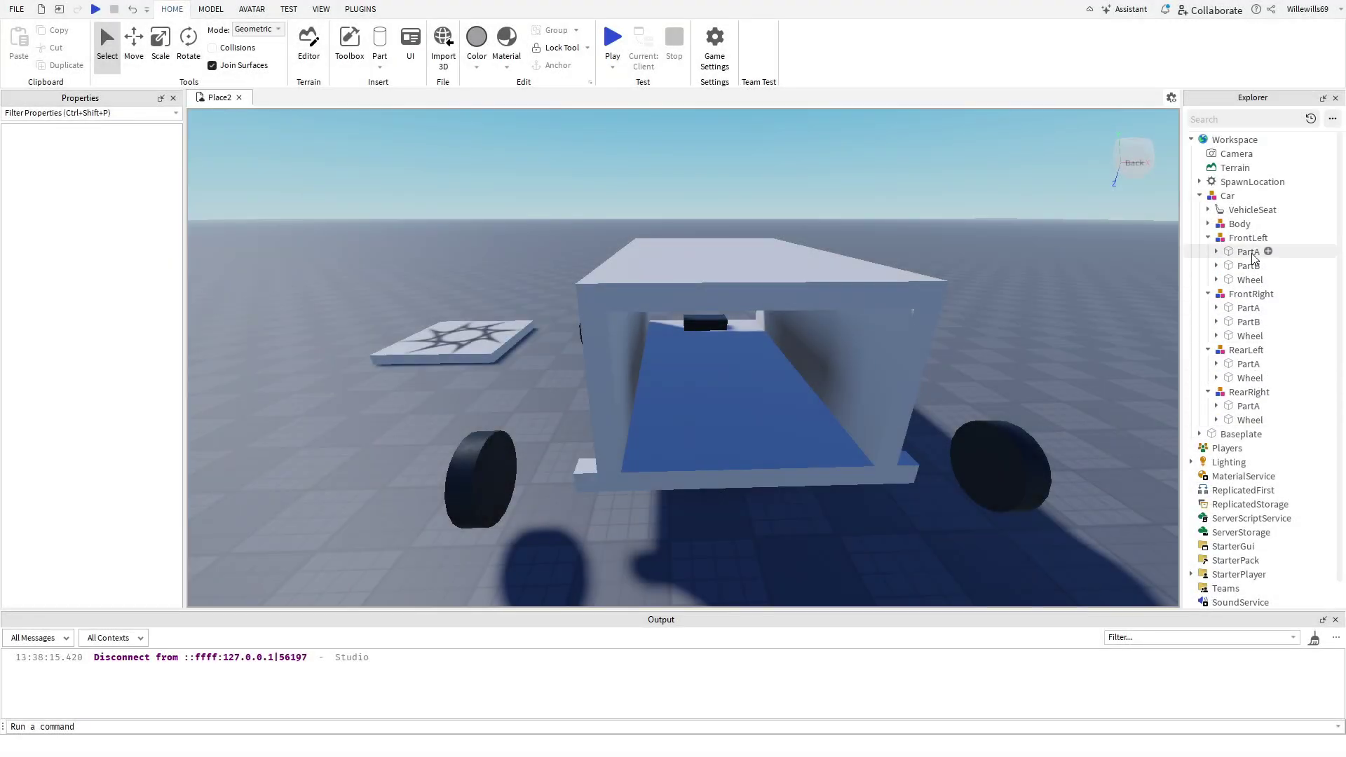
# Select all PartA and PartB cubes in the four wheel models and toggle a checkbox property for all of them.
pyautogui.click(1248, 252)
pyautogui.keyDown('shift'); pyautogui.click(1249, 266); pyautogui.keyUp('shift')
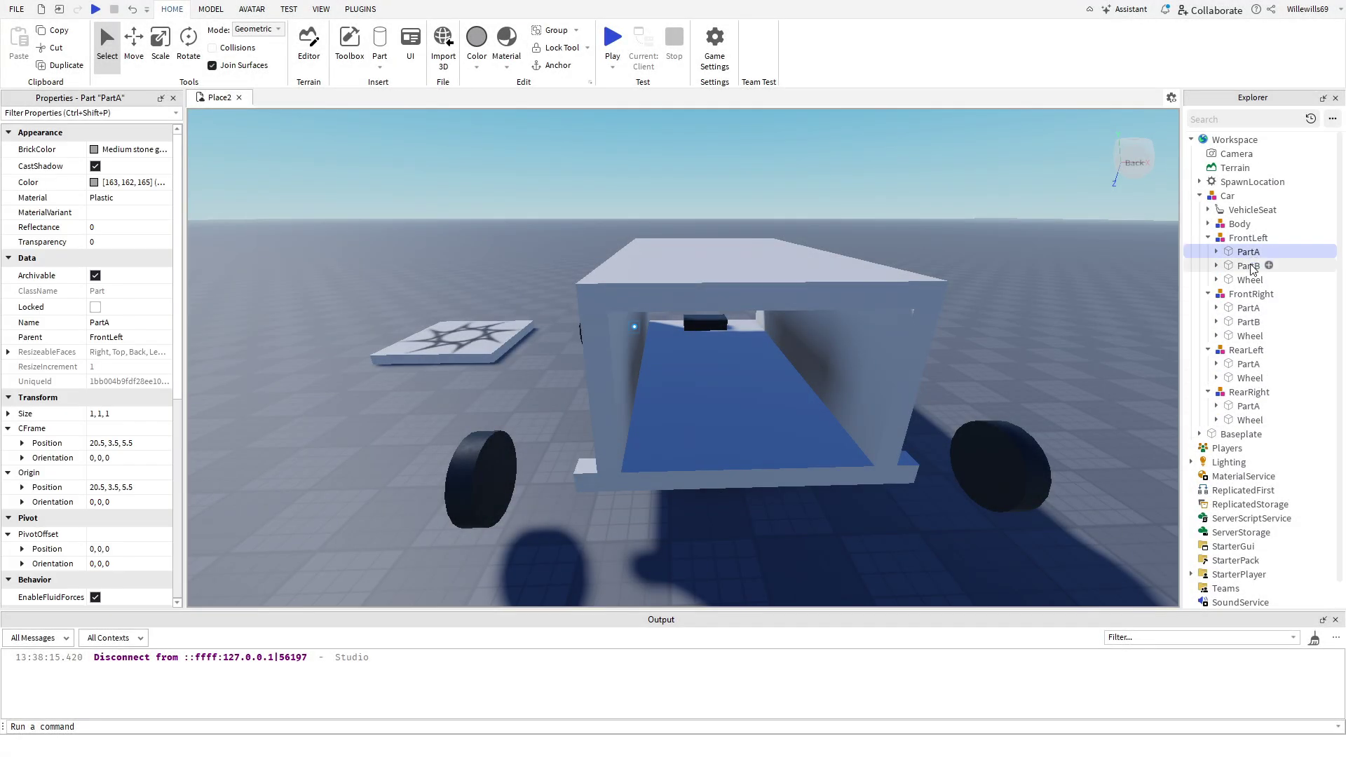
pyautogui.keyDown('ctrl'); pyautogui.click(1247, 364); pyautogui.keyUp('ctrl')
pyautogui.keyDown('ctrl'); pyautogui.click(1248, 406); pyautogui.keyUp('ctrl')
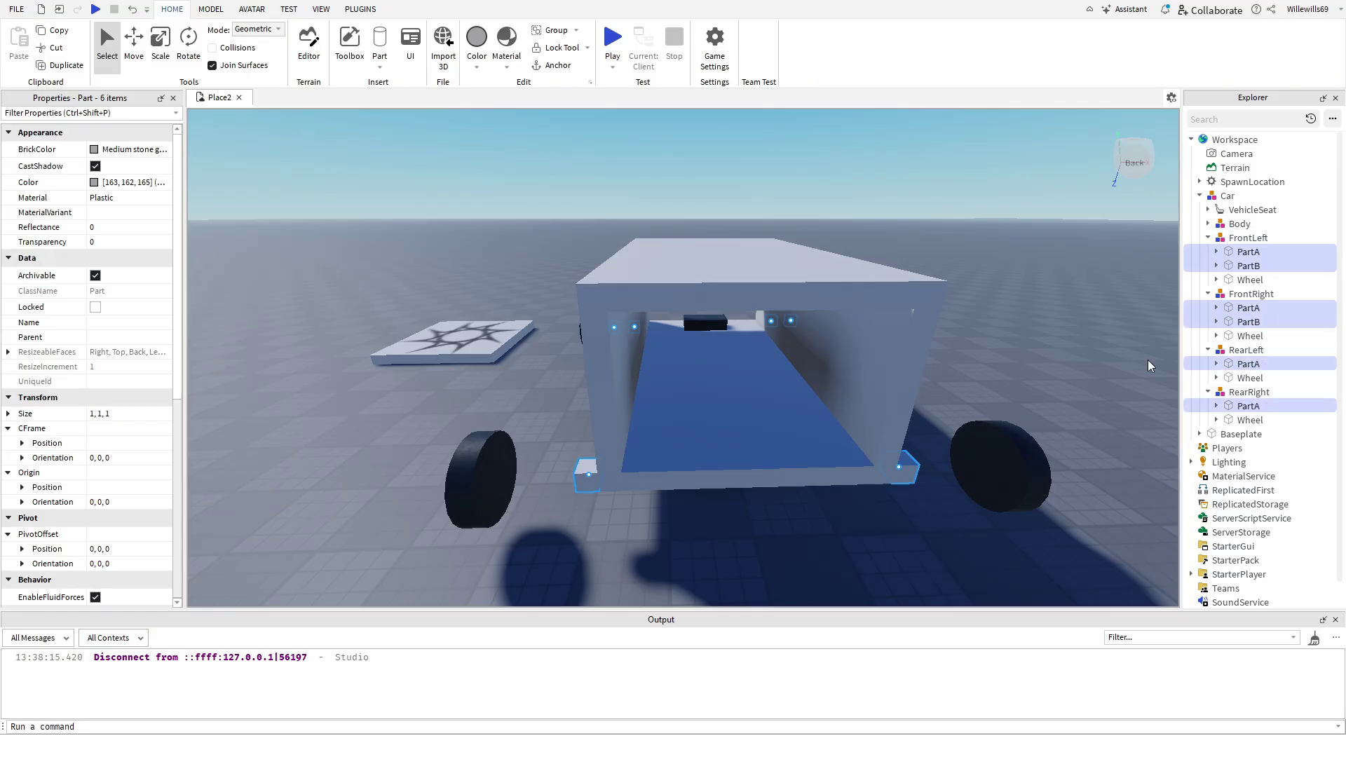
pyautogui.scroll(-5, 105, 477)
pyautogui.click(96, 400)
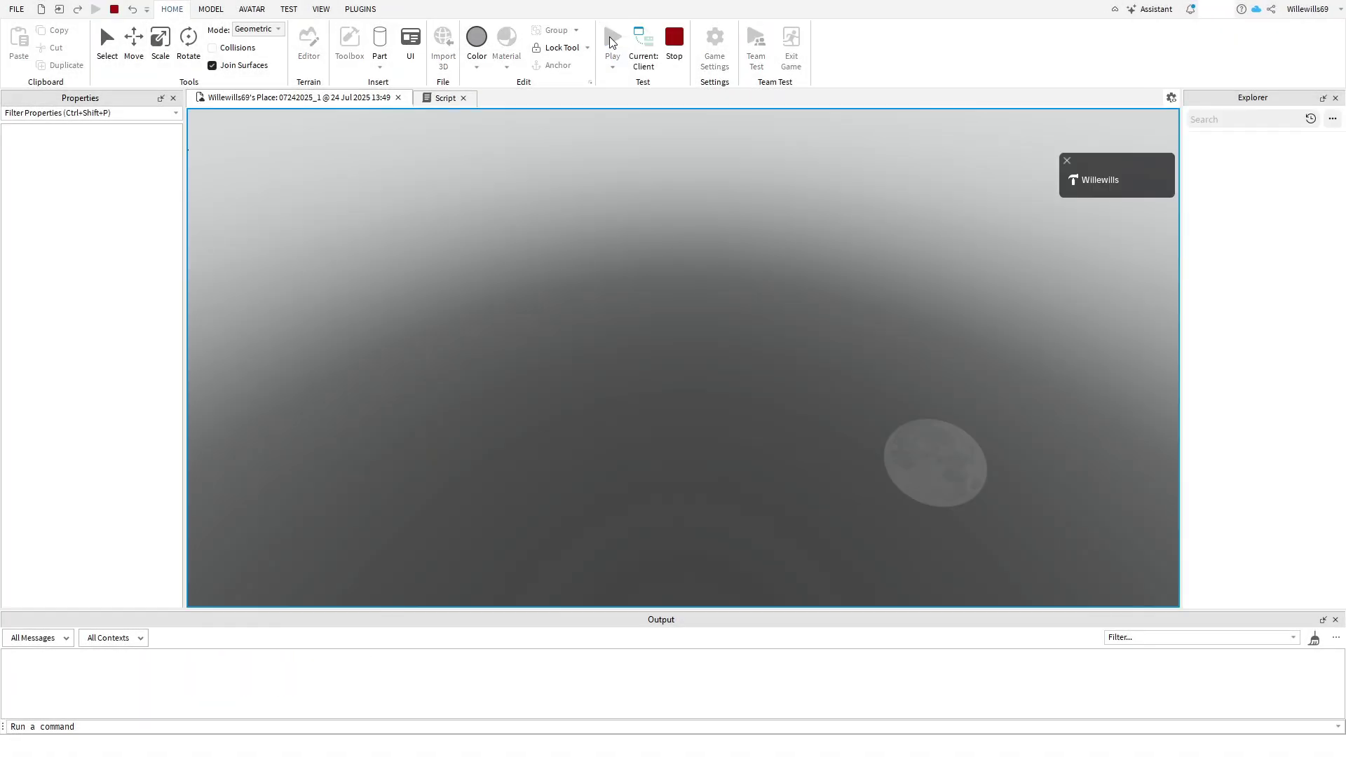
# Playtest the car by walking the character into its seat, driving forward and steering both ways.
pyautogui.press('d')
pyautogui.moveTo(657, 277); pyautogui.dragTo(656, 276, button='right')
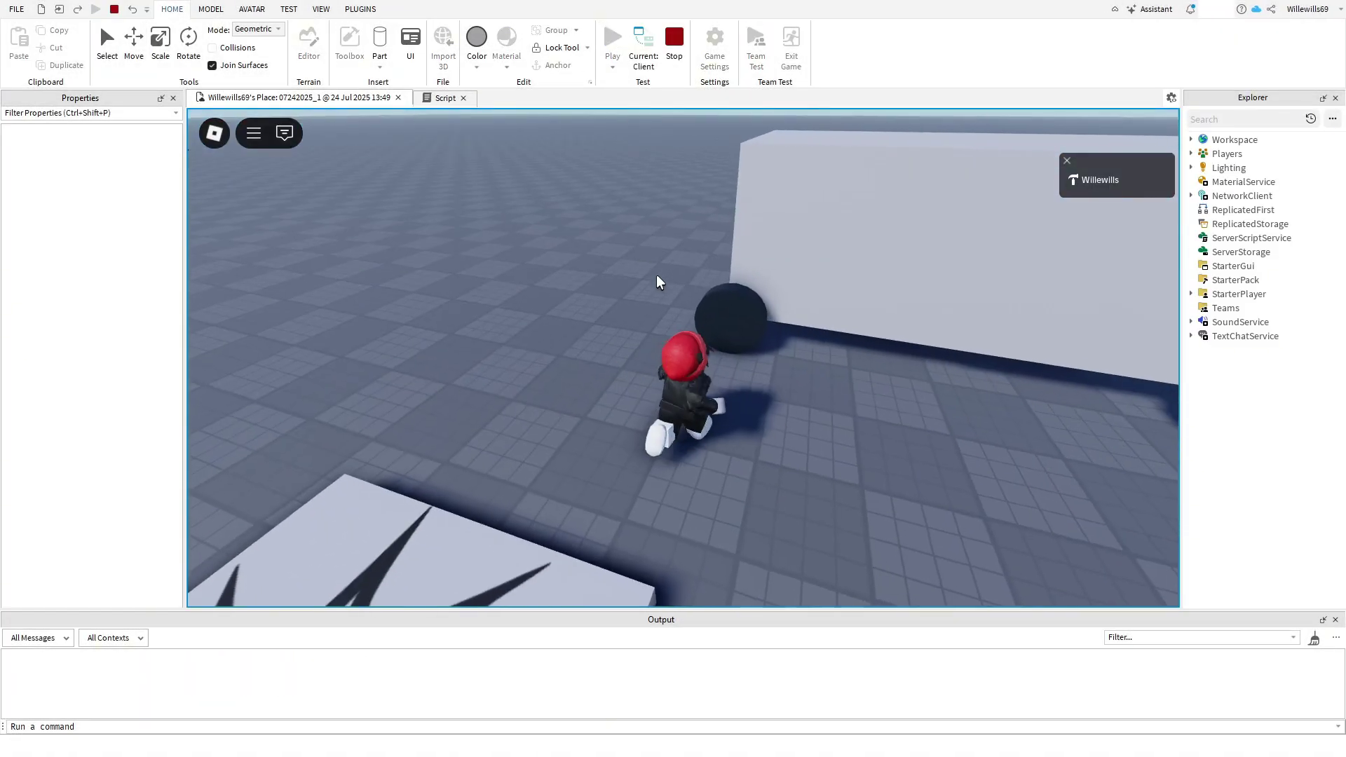
pyautogui.press('w')
pyautogui.press('space')
pyautogui.press('w')
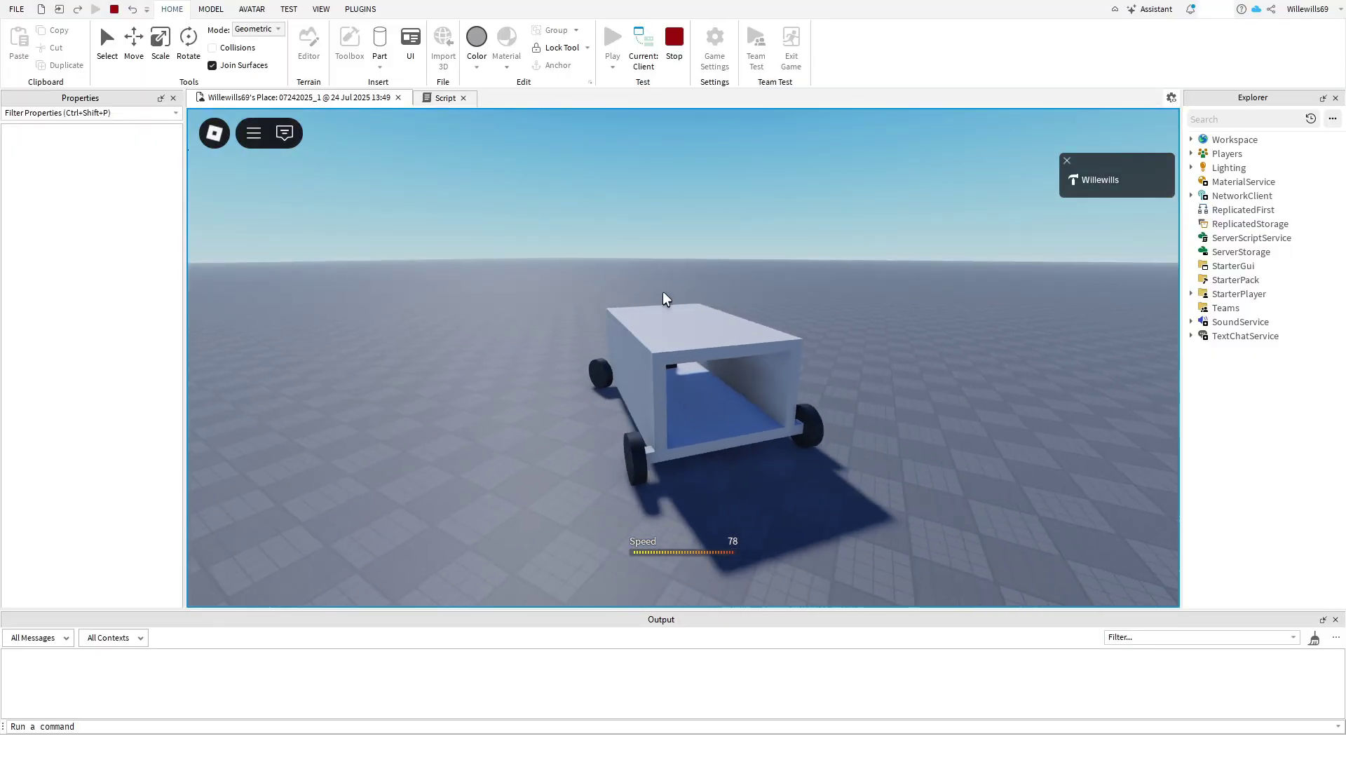
pyautogui.press('a')
pyautogui.press('d')
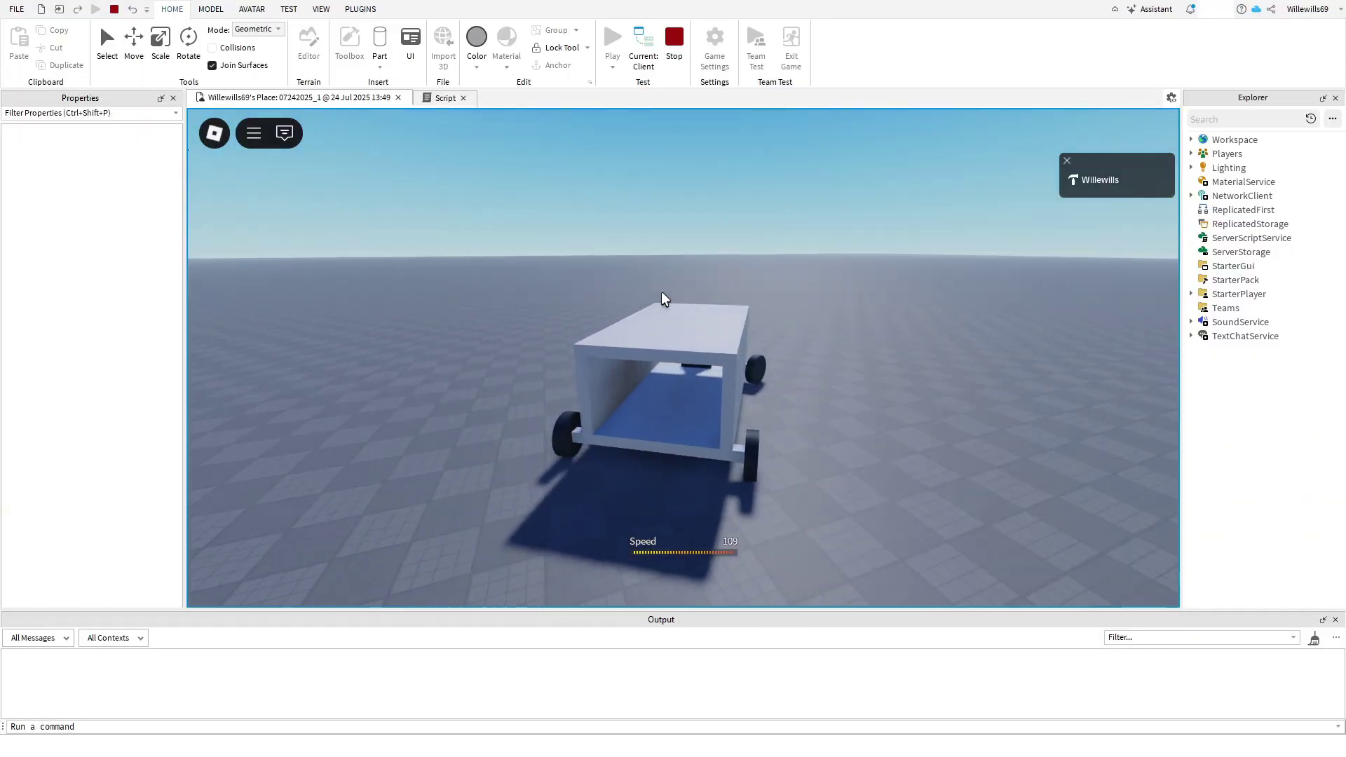